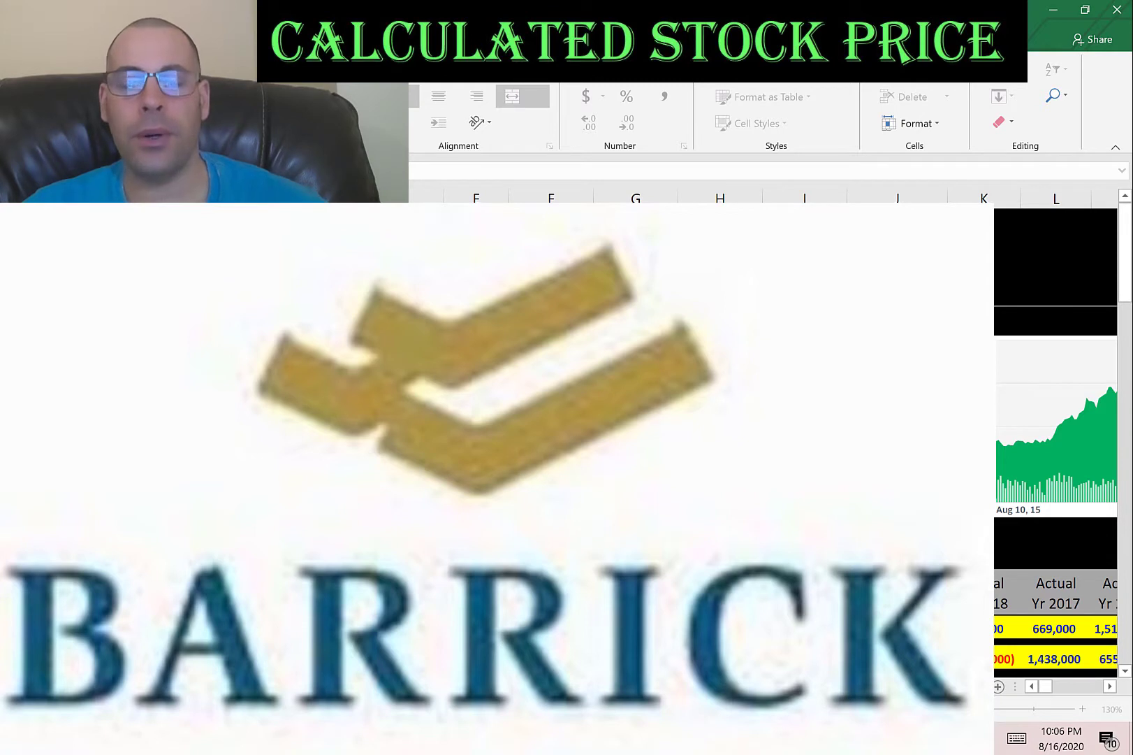
Enter Barrick's 48,100 market cap and 26.99 closing price from Yahoo Finance into B8 and B11.
click(476, 349)
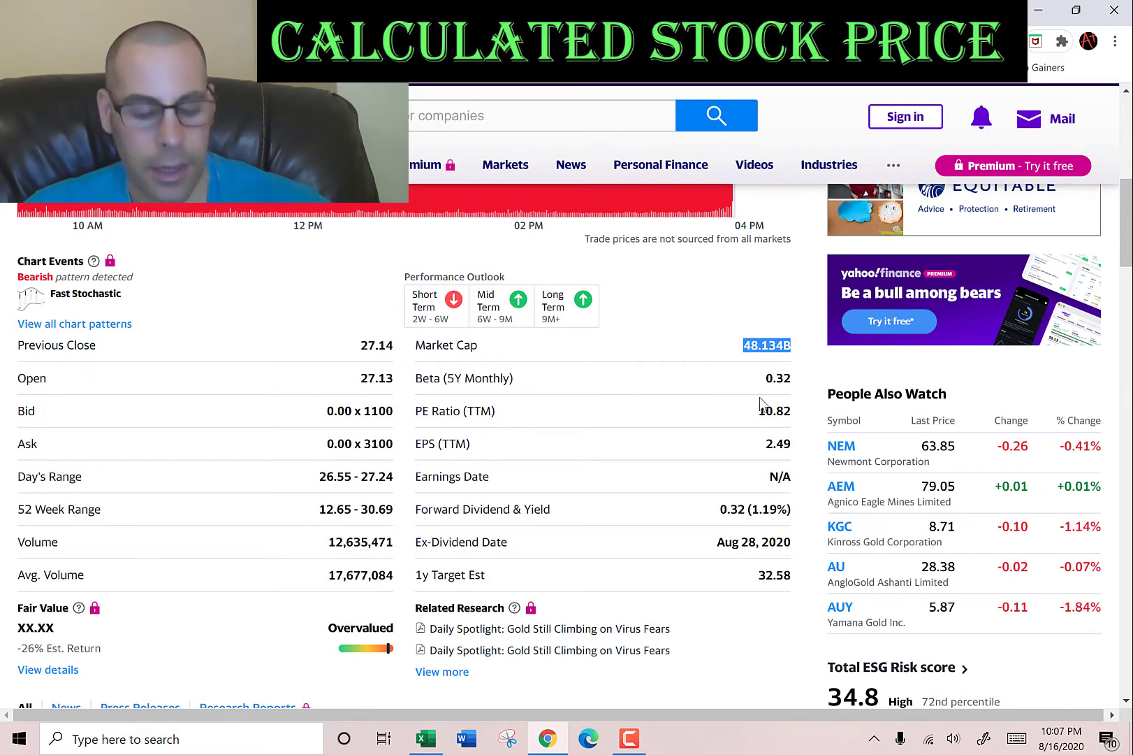
key(alt+Tab)
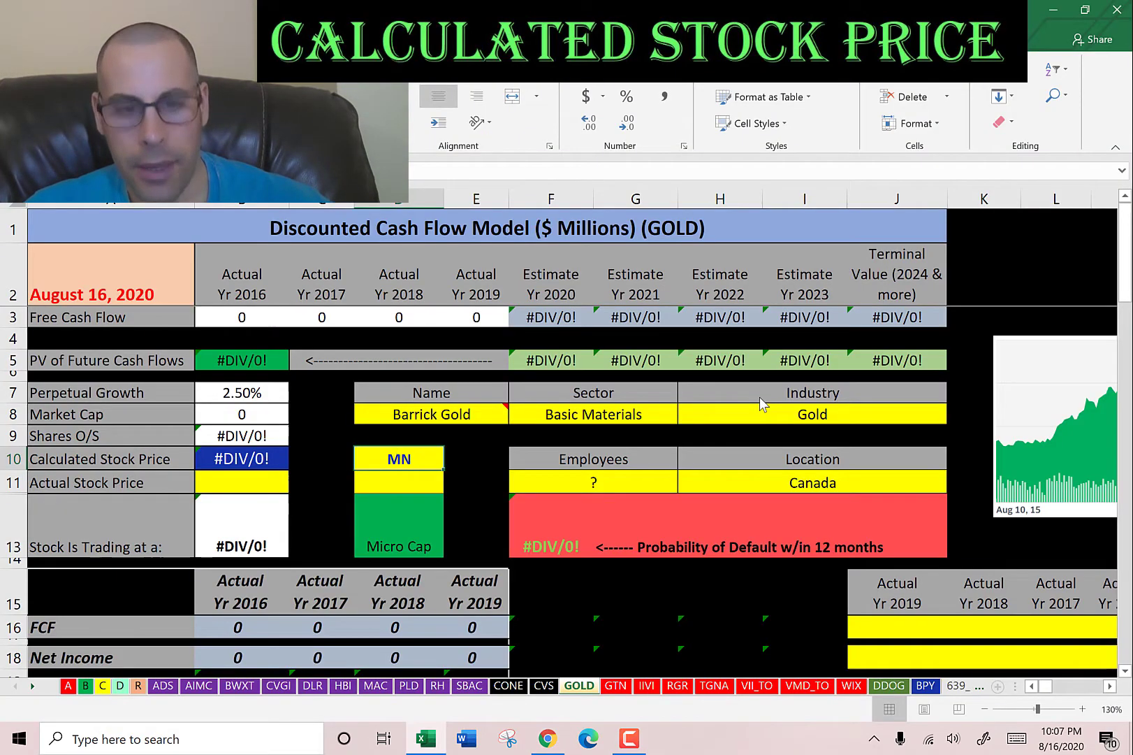
text(48.)
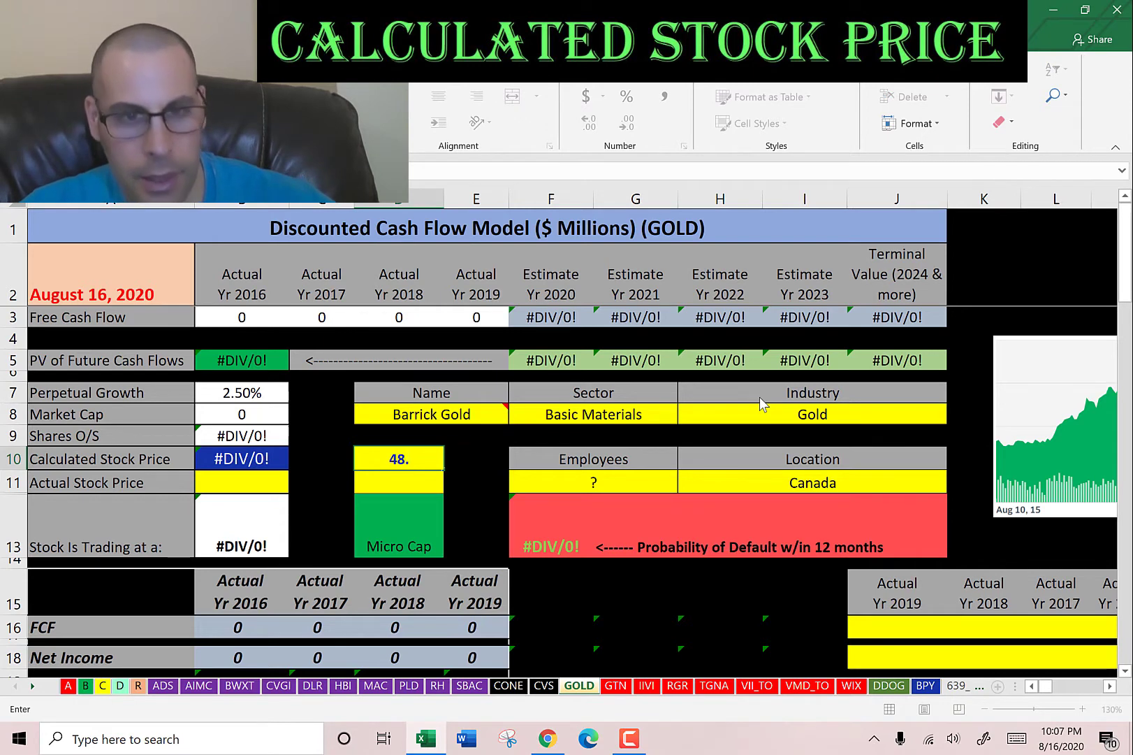
key(Escape)
key(alt+Tab)
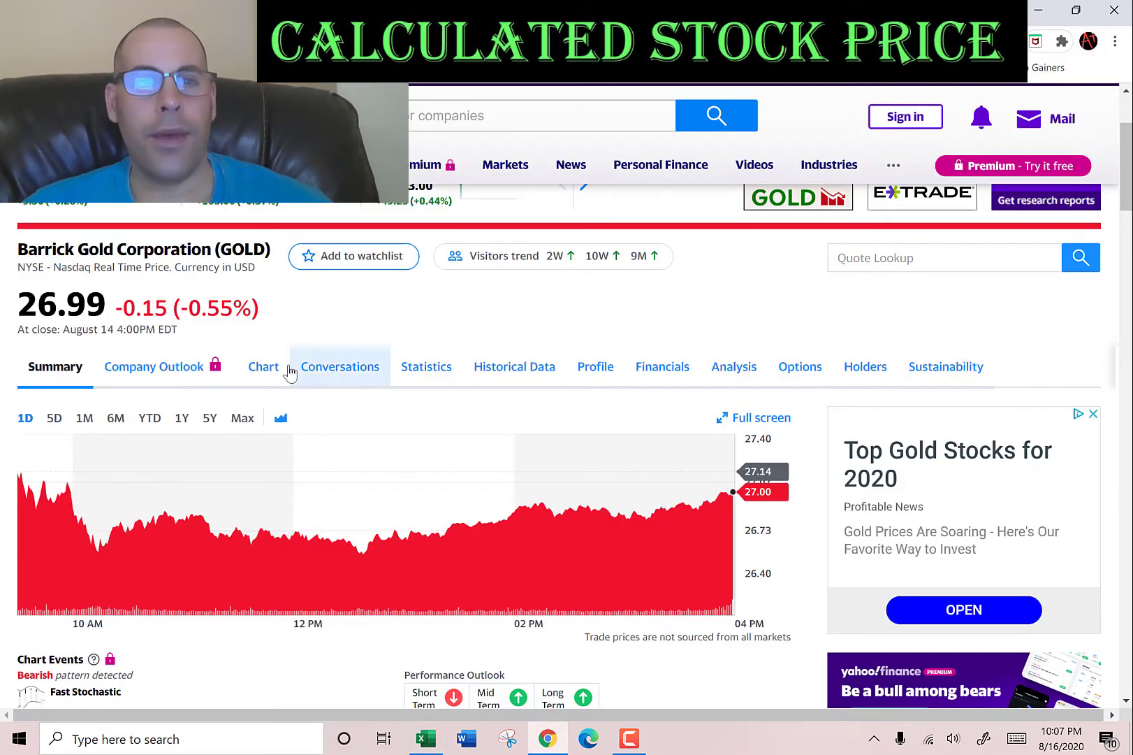
double_click(91, 297)
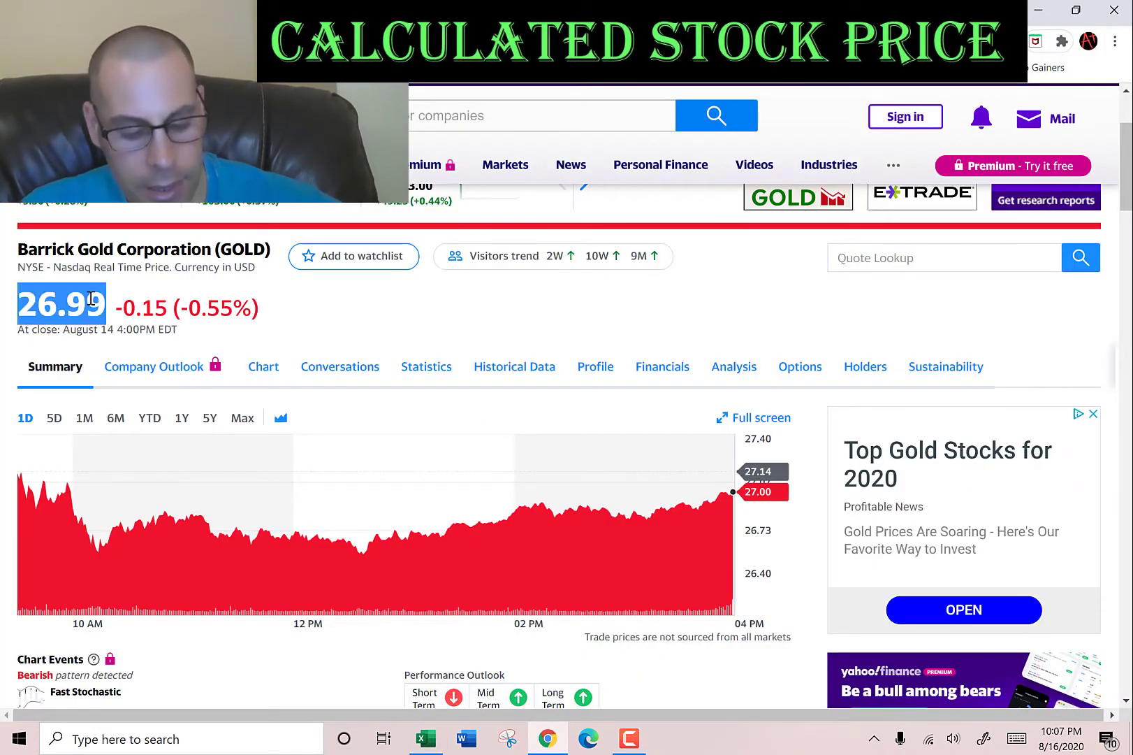
key(alt+Tab)
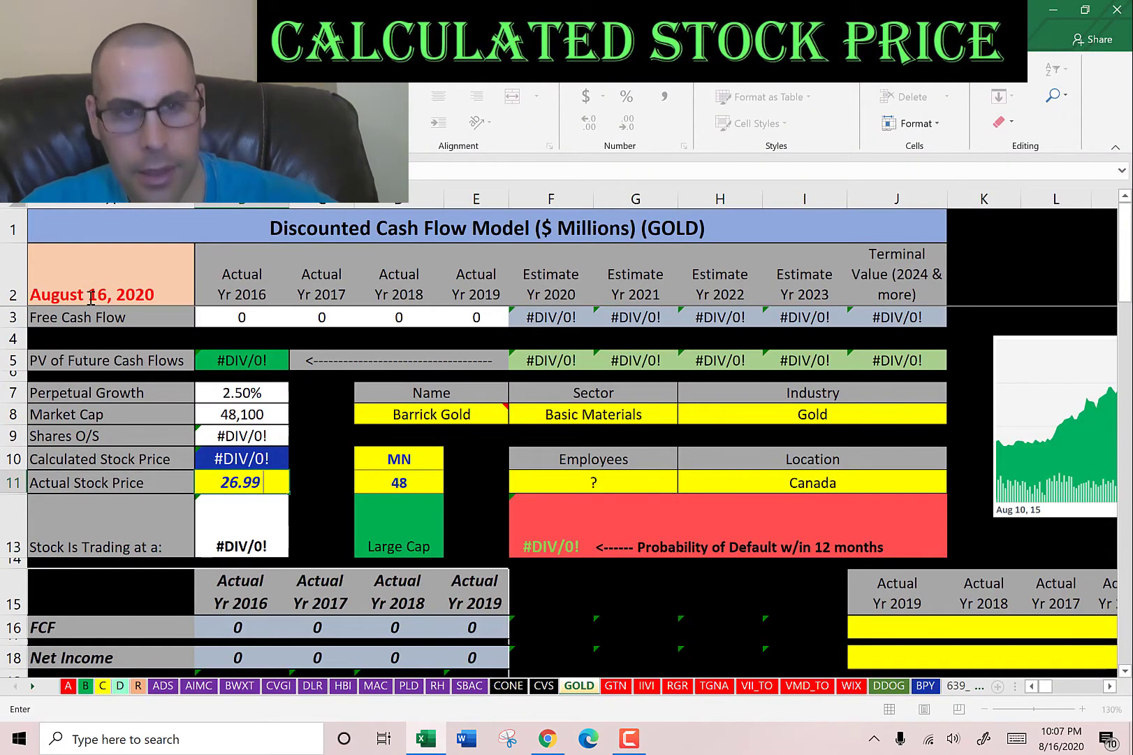
key(Return)
key(Down)
key(Down)
key(Down)
key(Down)
key(Down)
key(Down)
key(Down)
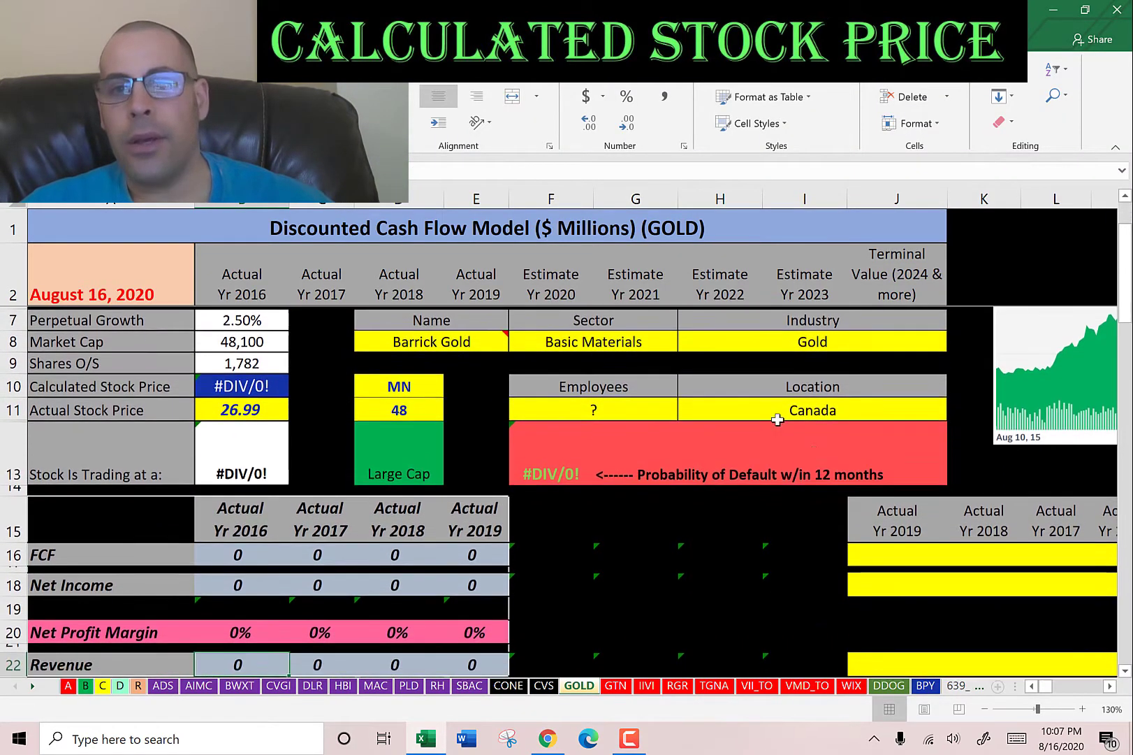
scroll(777, 419, down, 2)
Paste Barrick's 2016–2019 free cash flow from the cash flow statement into row 16 as text.
click(890, 377)
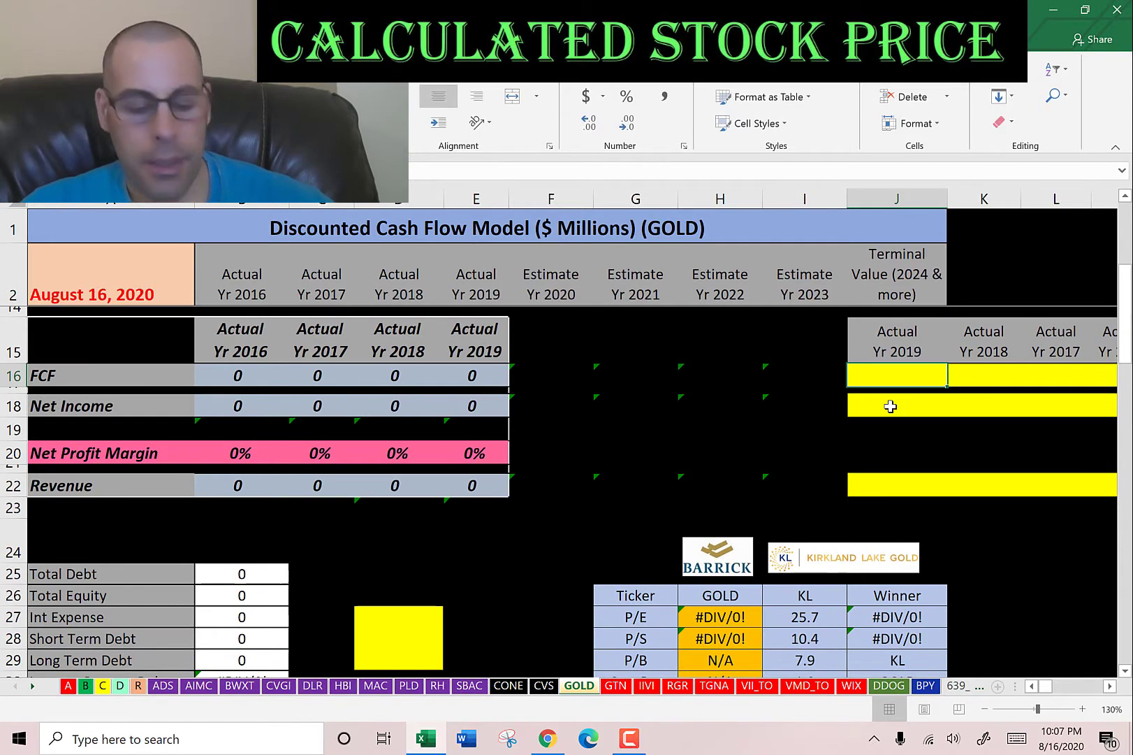
key(alt+Tab)
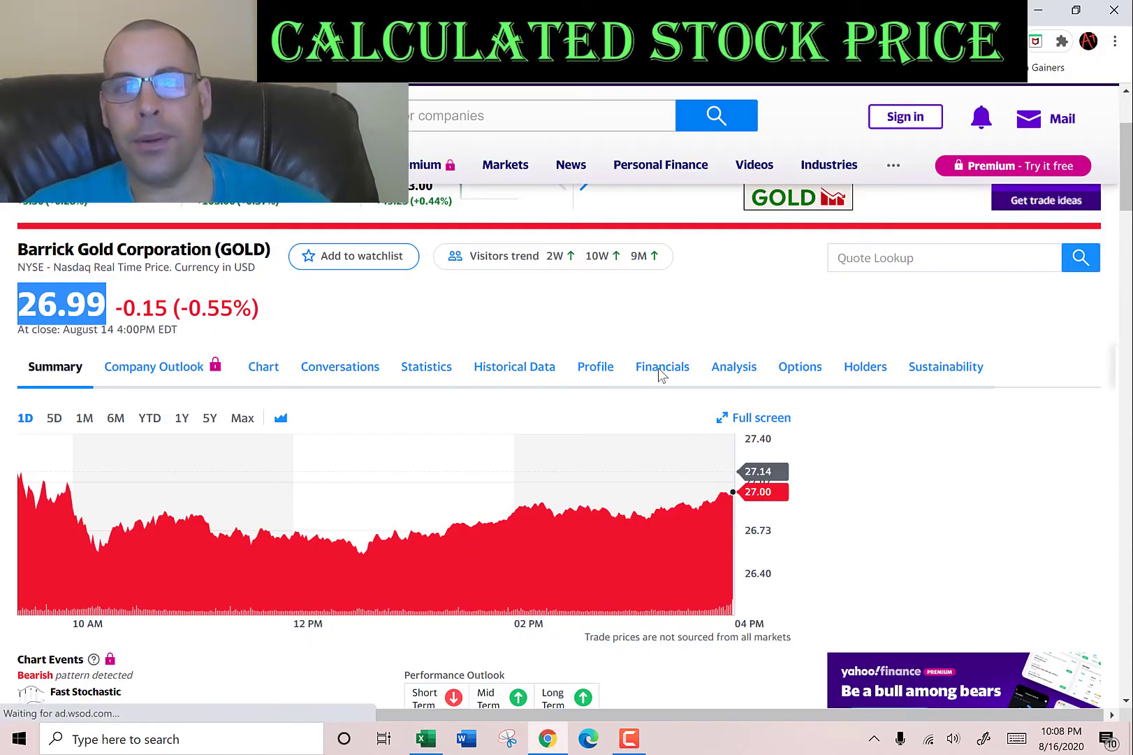
click(657, 365)
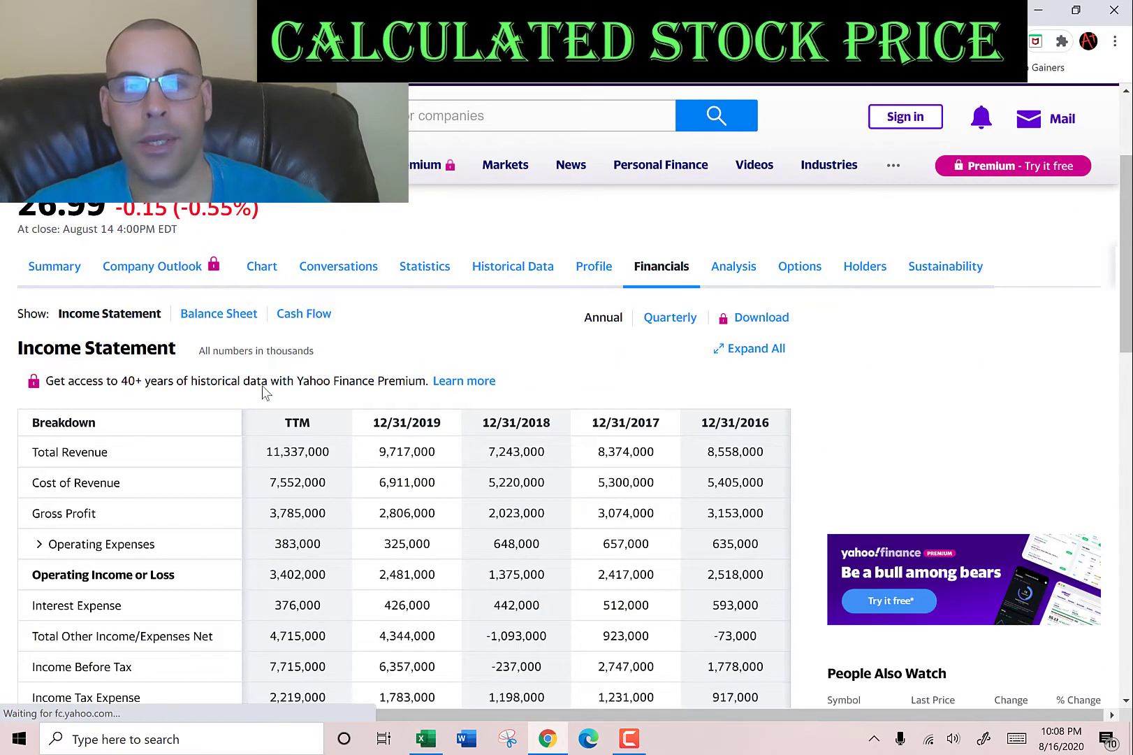
click(307, 501)
scroll(493, 322, down, 5)
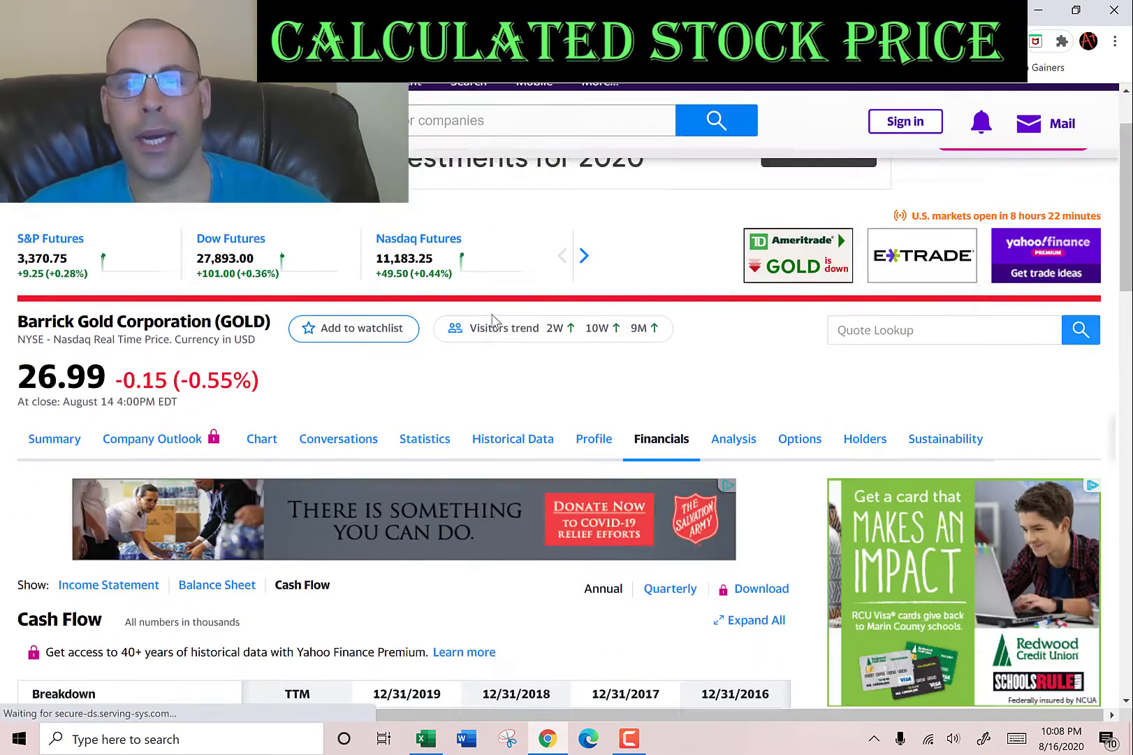
scroll(494, 321, down, 3)
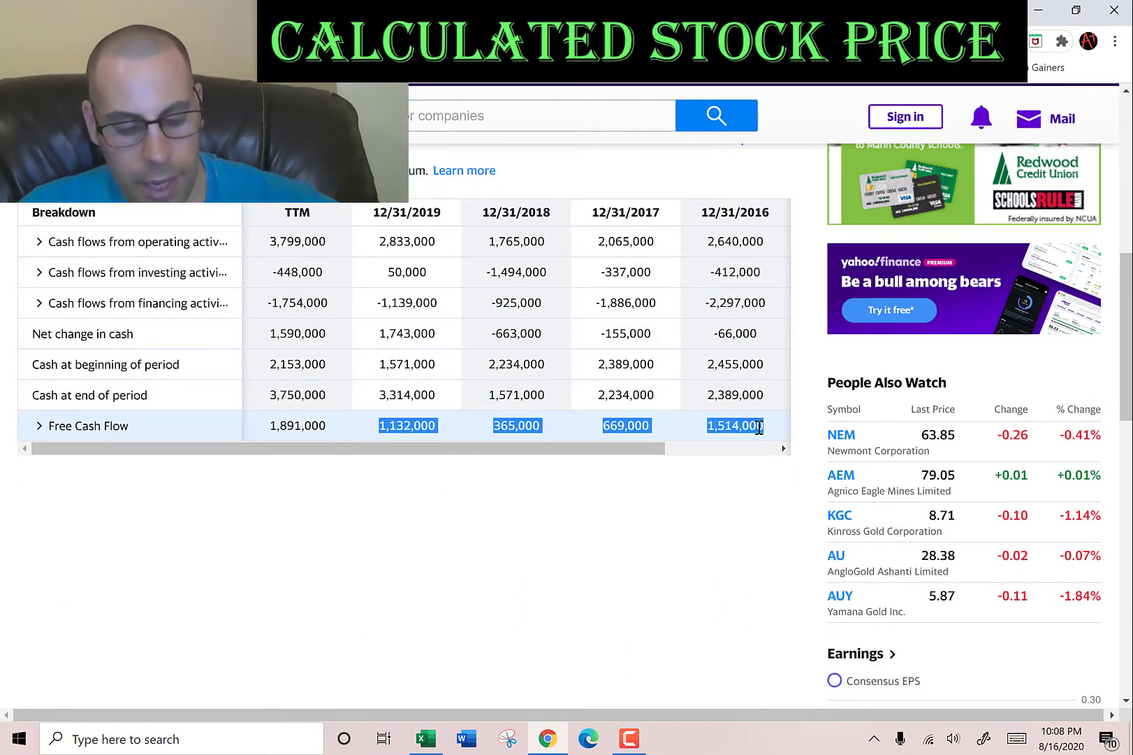
key(alt+Tab)
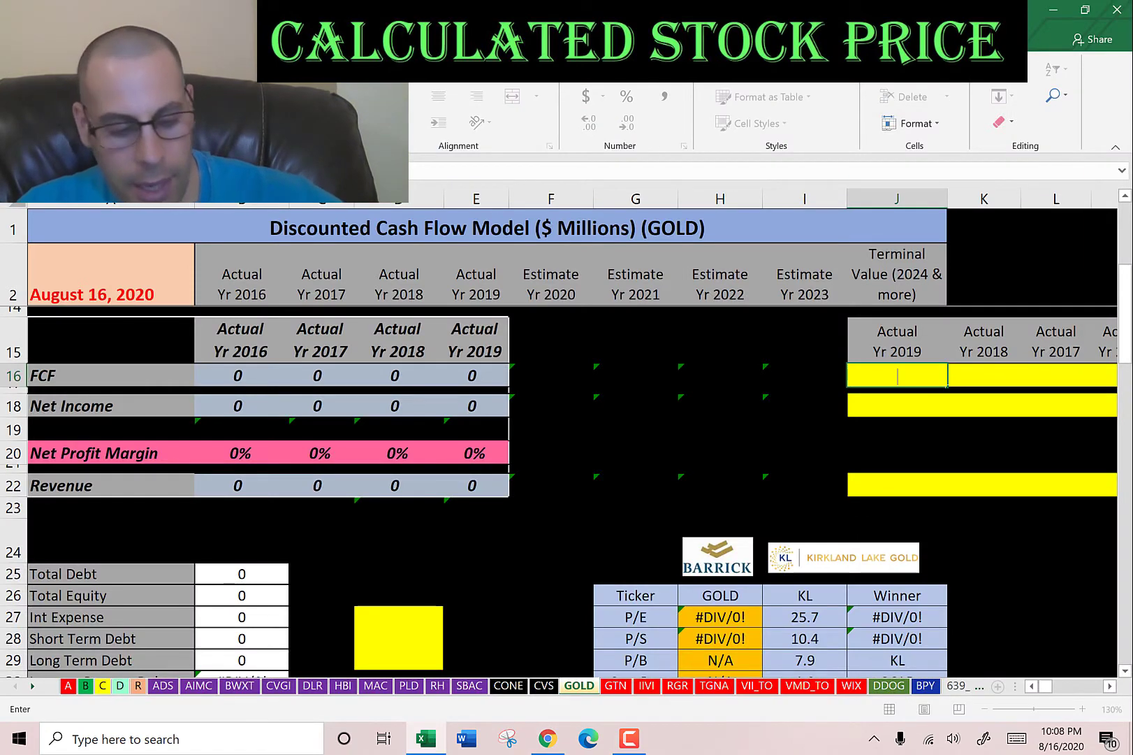
key(Escape)
key(ctrl+alt+v)
key(Return)
key(Down)
Paste the 2019–2016 Net Income figures from the income statement into row 18 as text.
key(alt+Tab)
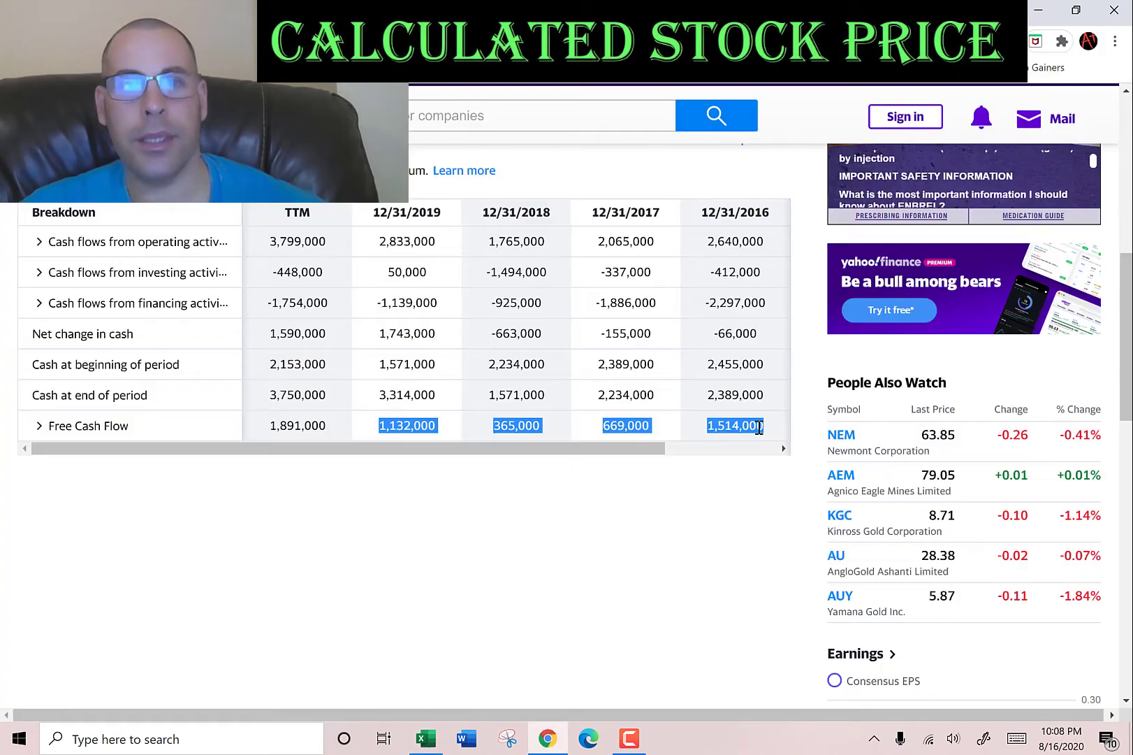
scroll(122, 276, up, 3)
click(122, 270)
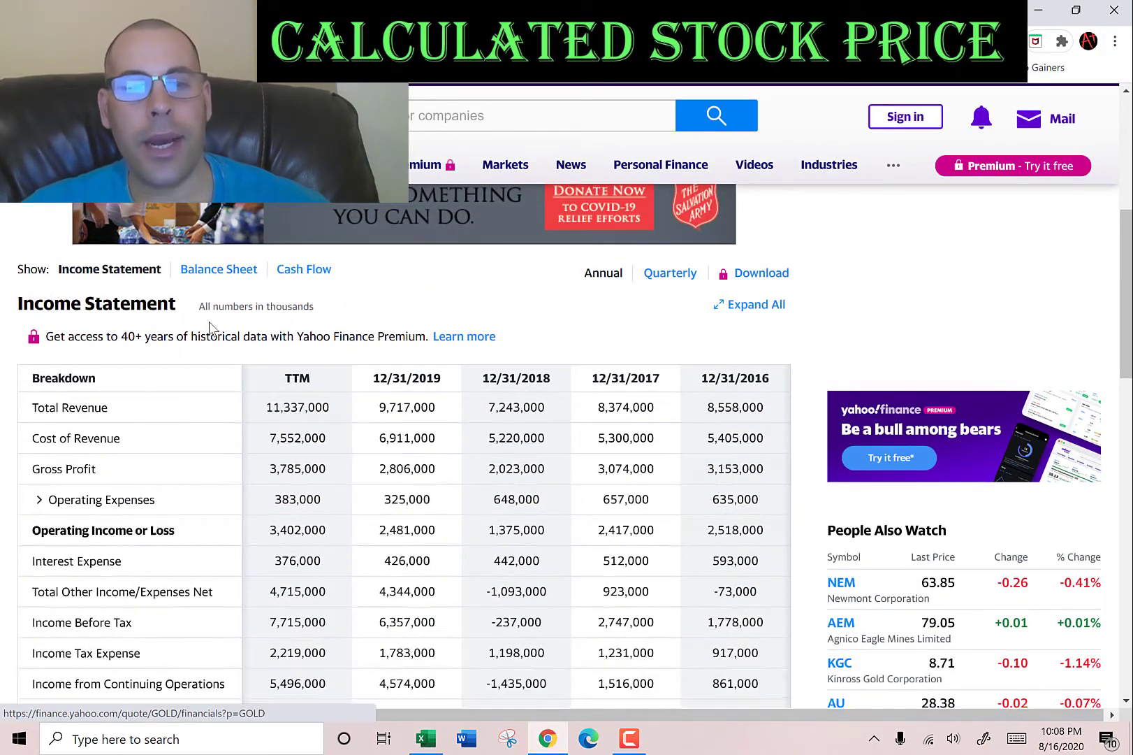
scroll(293, 374, down, 5)
drag(377, 382, 765, 388)
key(ctrl+c)
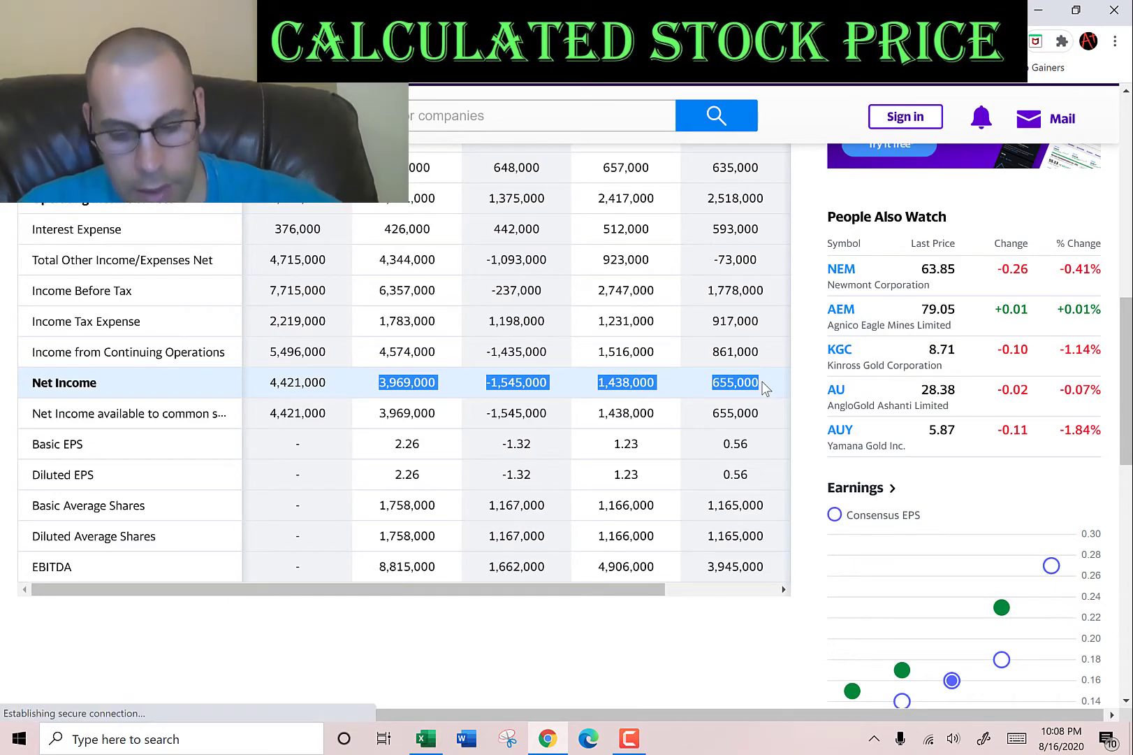
key(alt+Tab)
key(shift+F10)
key(s)
key(Return)
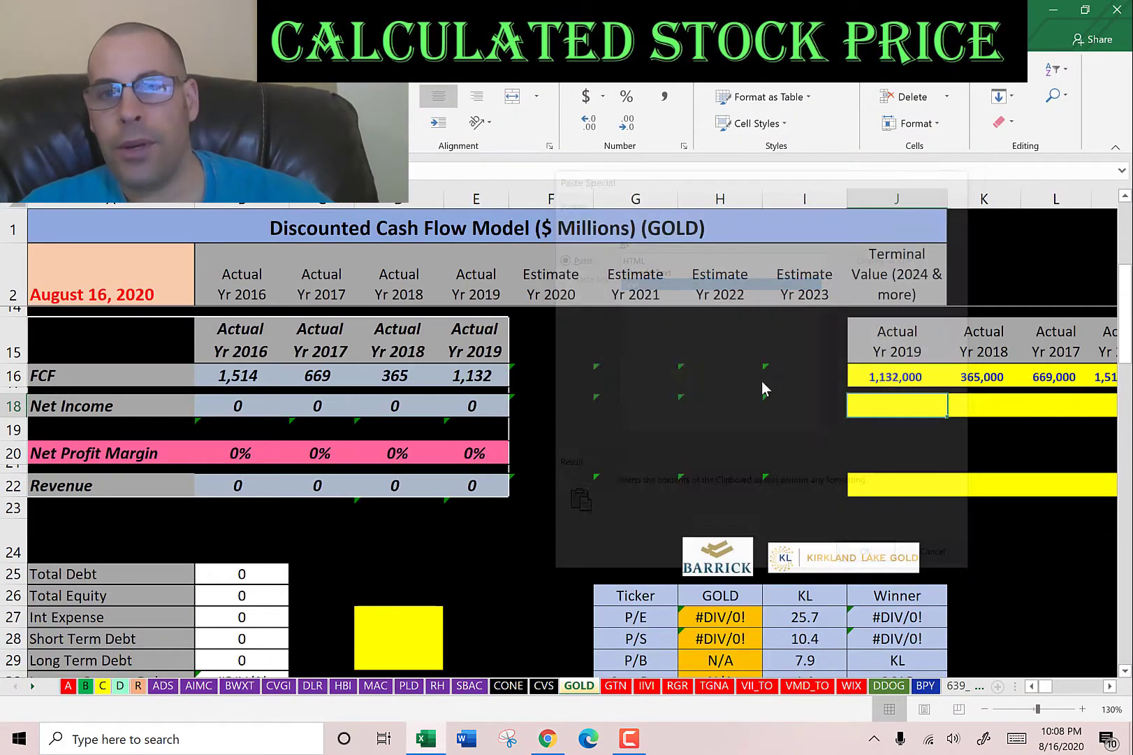
Paste the 2019–2016 Total Revenue figures into row 22.
key(alt+Tab)
scroll(715, 370, up, 2)
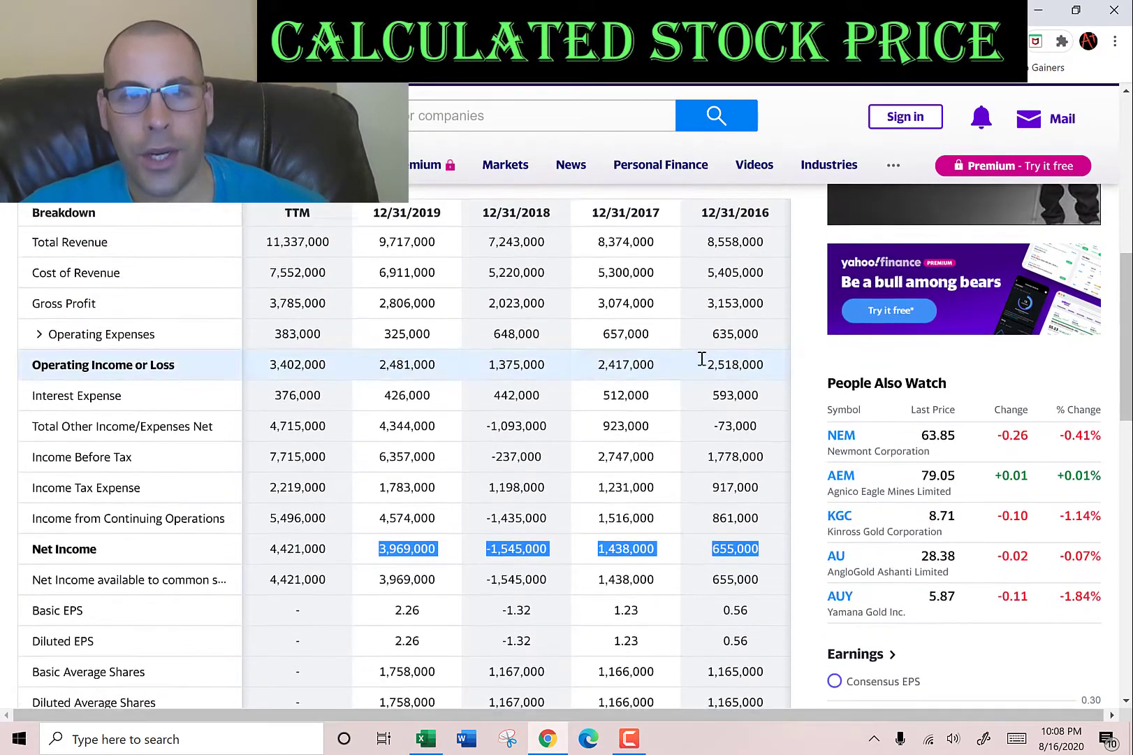
click(374, 279)
drag(373, 275, 747, 274)
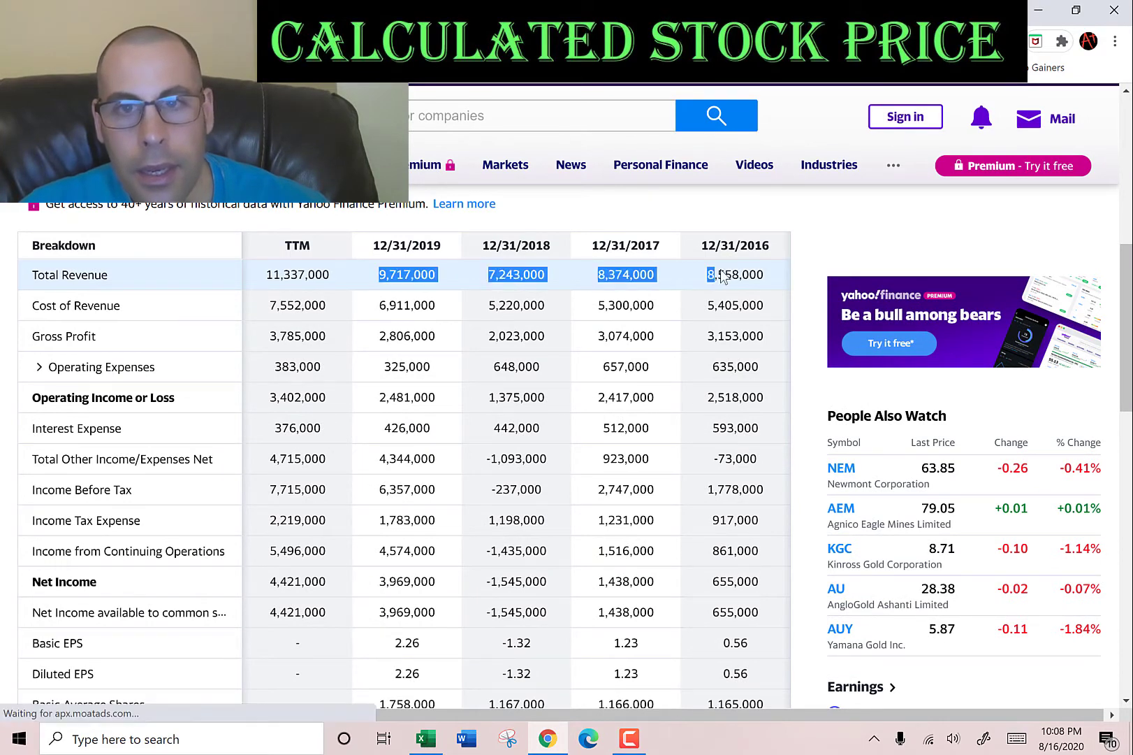
key(ctrl+c)
key(alt+Tab)
key(Down)
key(Down)
key(Down)
key(ctrl+v)
key(Left)
key(Left)
key(Left)
key(Left)
key(Left)
key(Left)
key(Left)
key(Left)
key(Left)
key(Up)
key(Up)
key(Up)
key(Up)
key(Up)
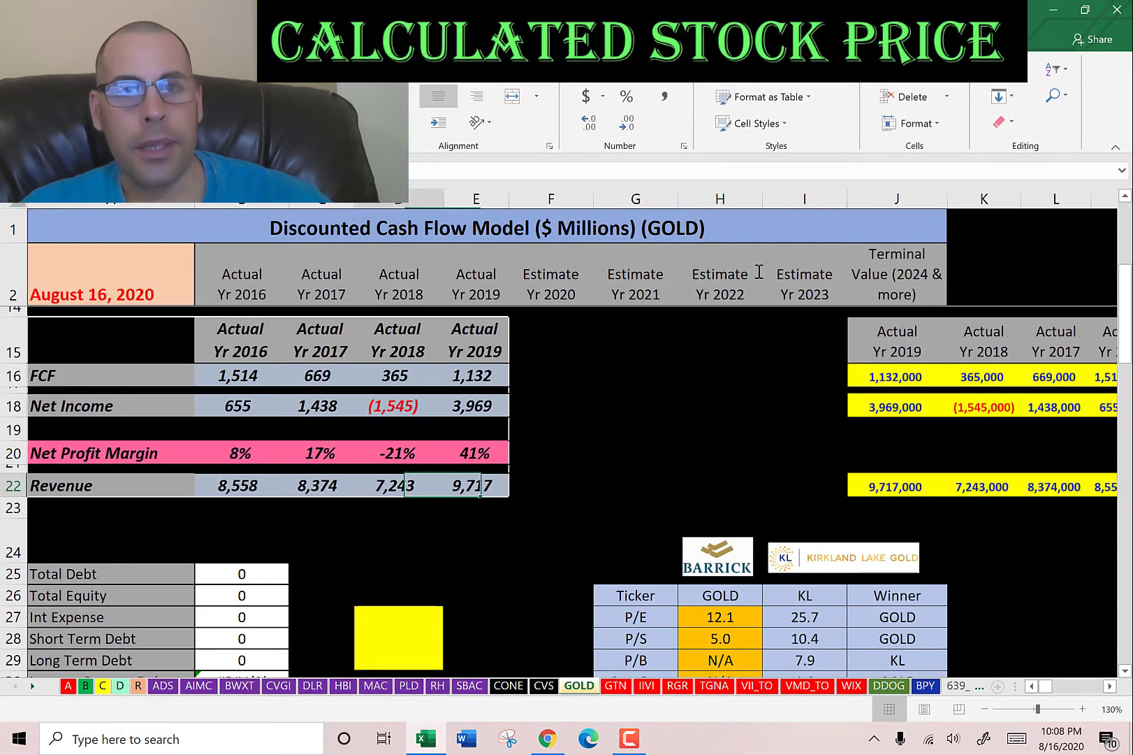
Verify the FCF and net income rows, e.g. 2018 FCF 365 and net income (1,545).
key(Right)
key(Right)
key(Right)
key(Right)
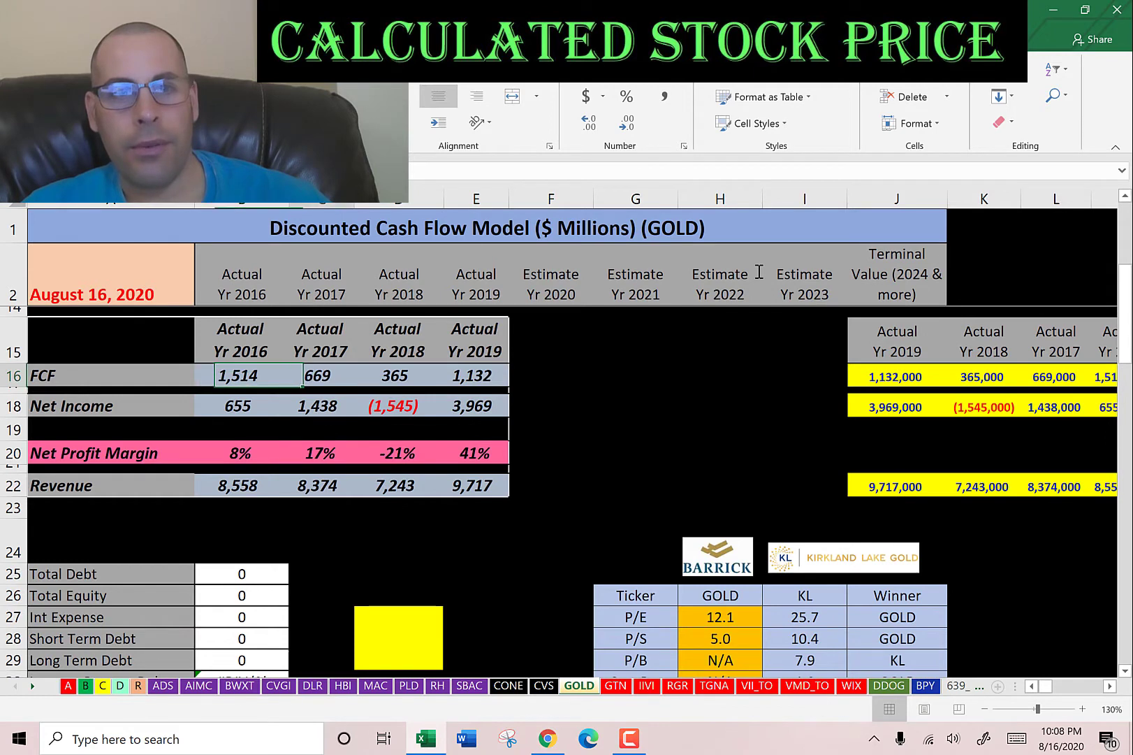
key(Left)
key(Left)
key(Down)
key(Right)
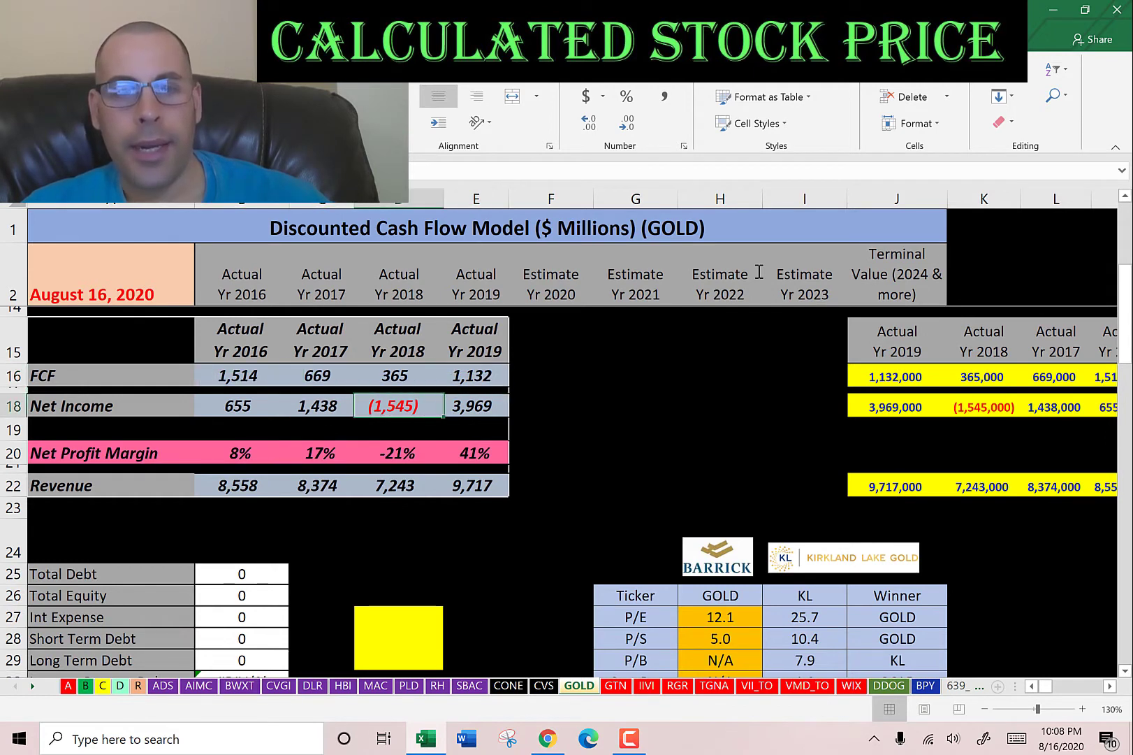
key(Up)
key(Up)
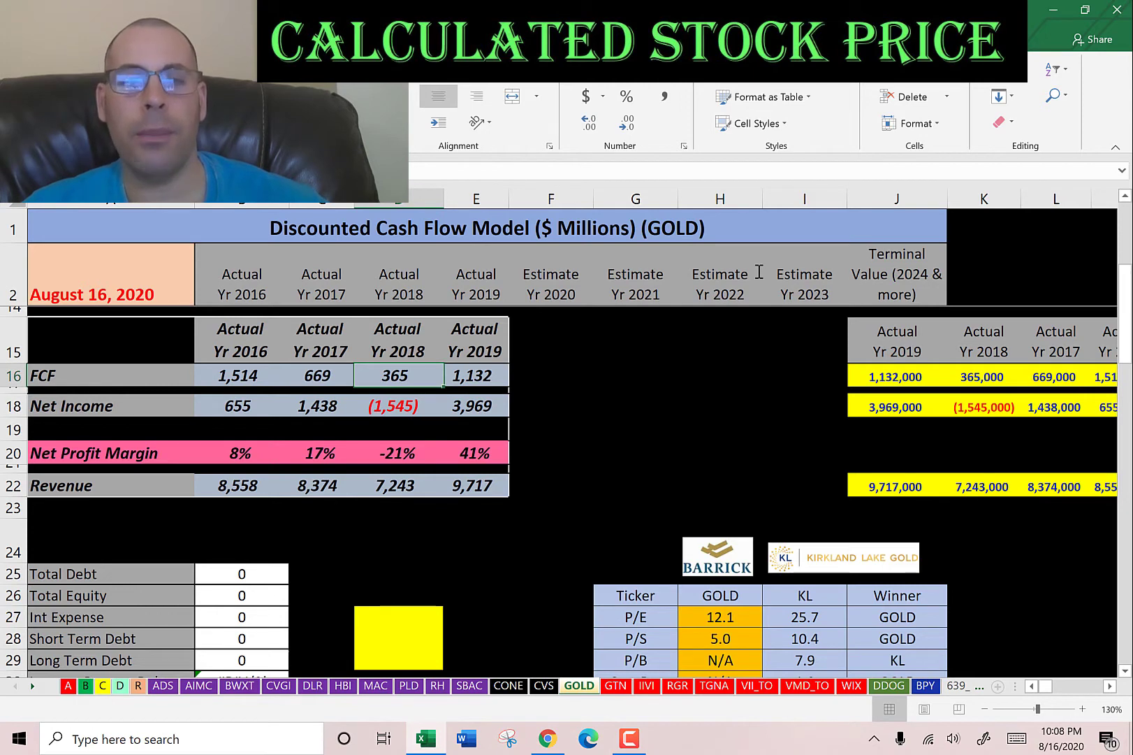
Verify the revenue row (8,558 in 2016 to 9,717 in 2019), then return from D27 to the income statement.
key(Down)
key(Down)
key(Down)
key(Down)
key(Down)
key(Down)
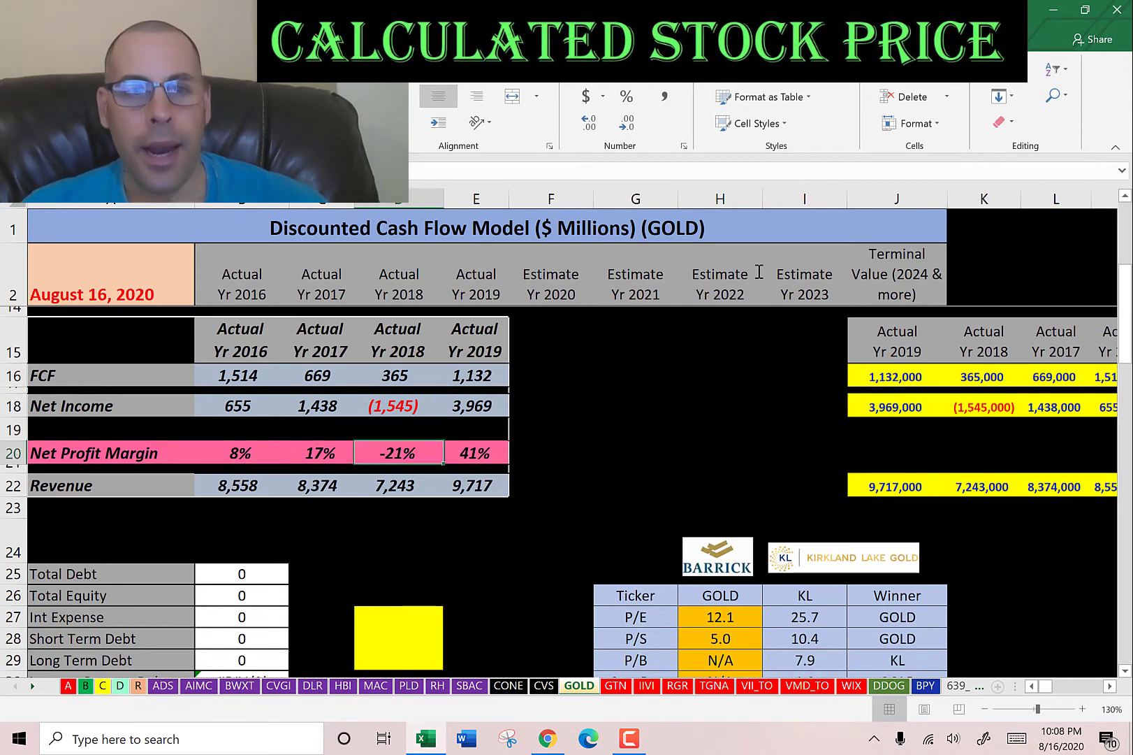
key(Left)
key(Left)
key(Left)
key(Right)
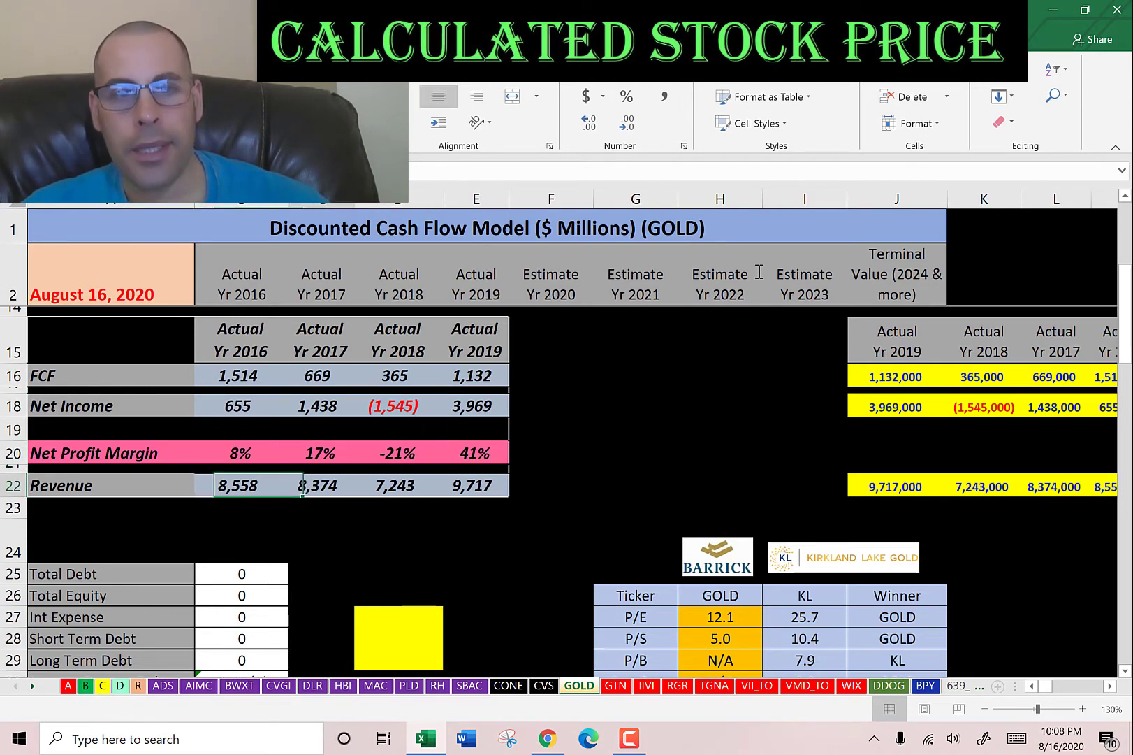
key(Right)
key(Left)
key(Right)
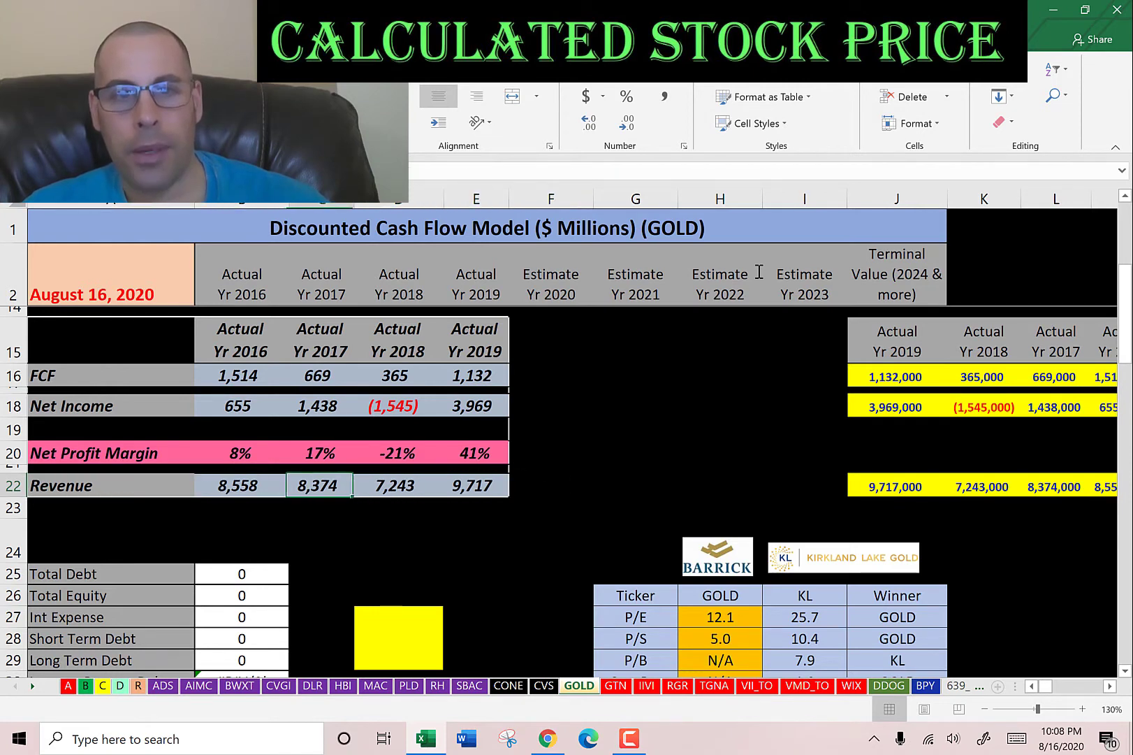
key(Right)
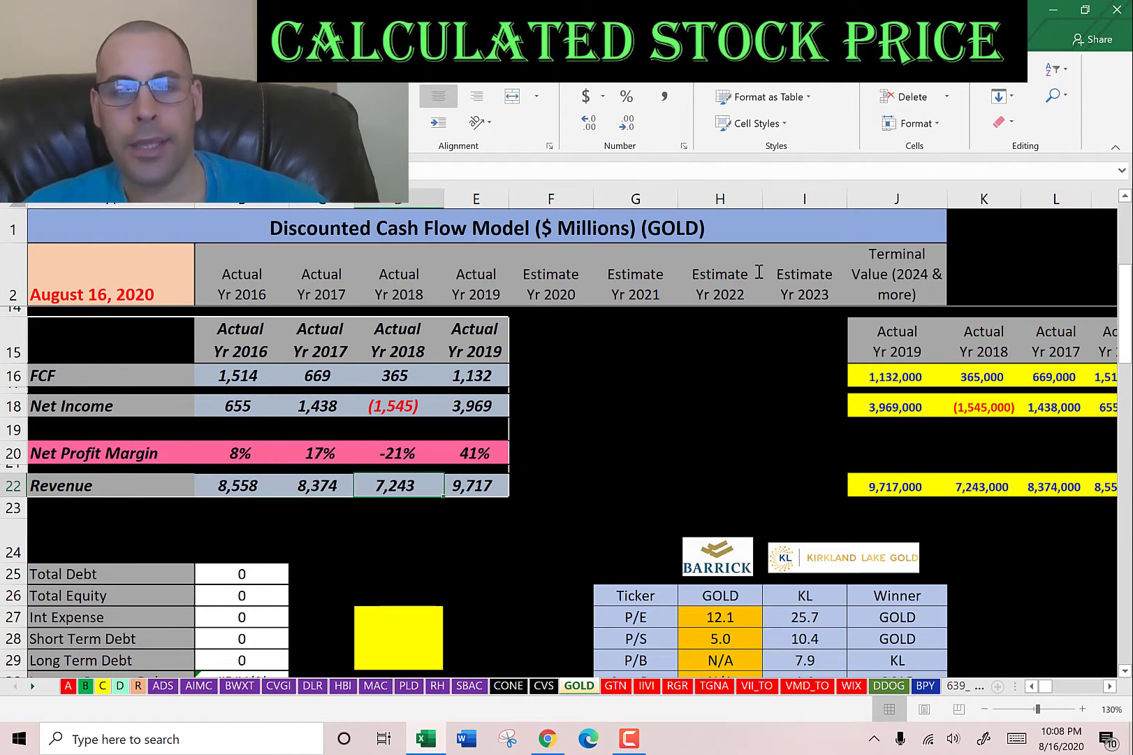
key(Right)
key(Left)
key(Down)
key(Down)
key(Down)
key(Down)
key(Down)
key(alt+Tab)
Enter Barrick's 2019 interest expense of 426 into the yellow D27 cell.
scroll(759, 271, up, 1)
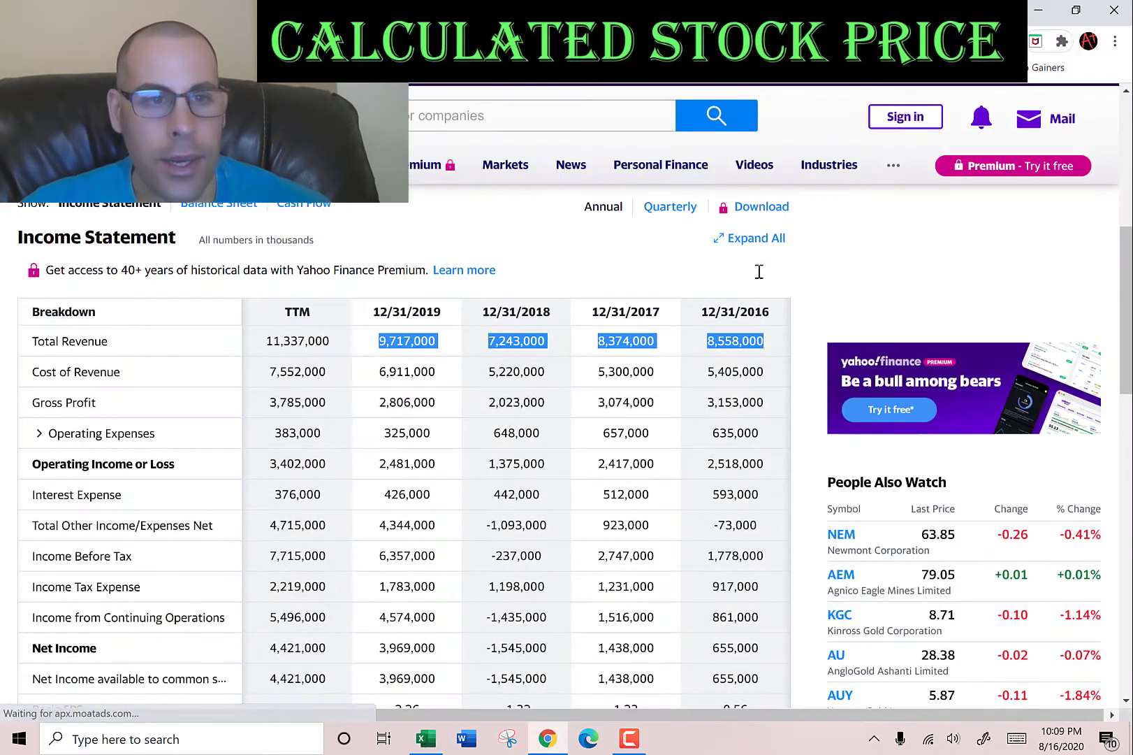
double_click(401, 493)
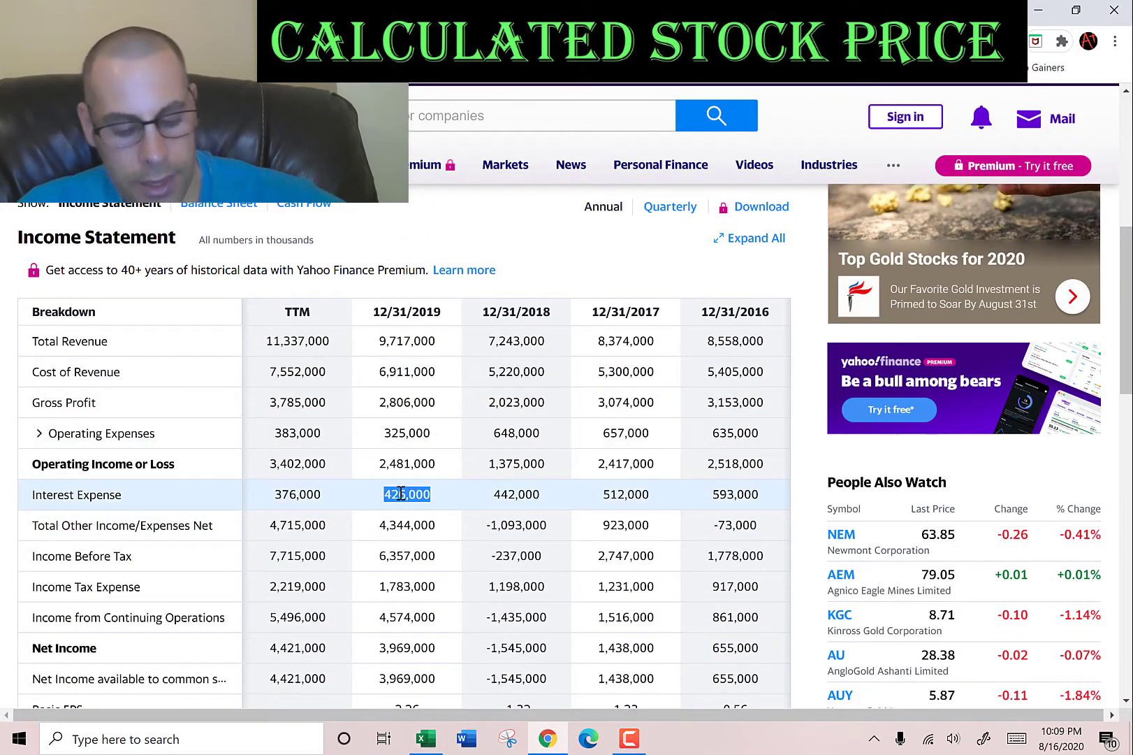
key(ctrl+c)
key(alt+Tab)
key(ctrl+v)
text(426)
Enter the 2019 current debt of 350,000 from the balance sheet as short-term debt.
key(alt+Tab)
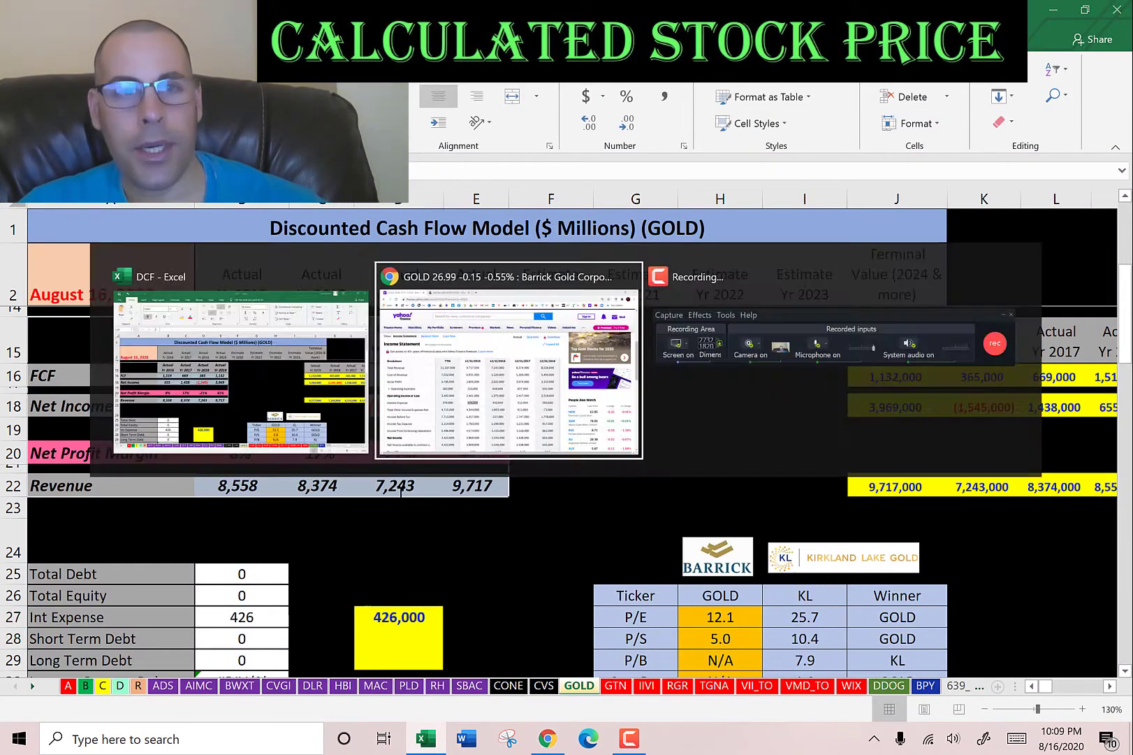
scroll(401, 493, down, 1)
scroll(227, 410, up, 1)
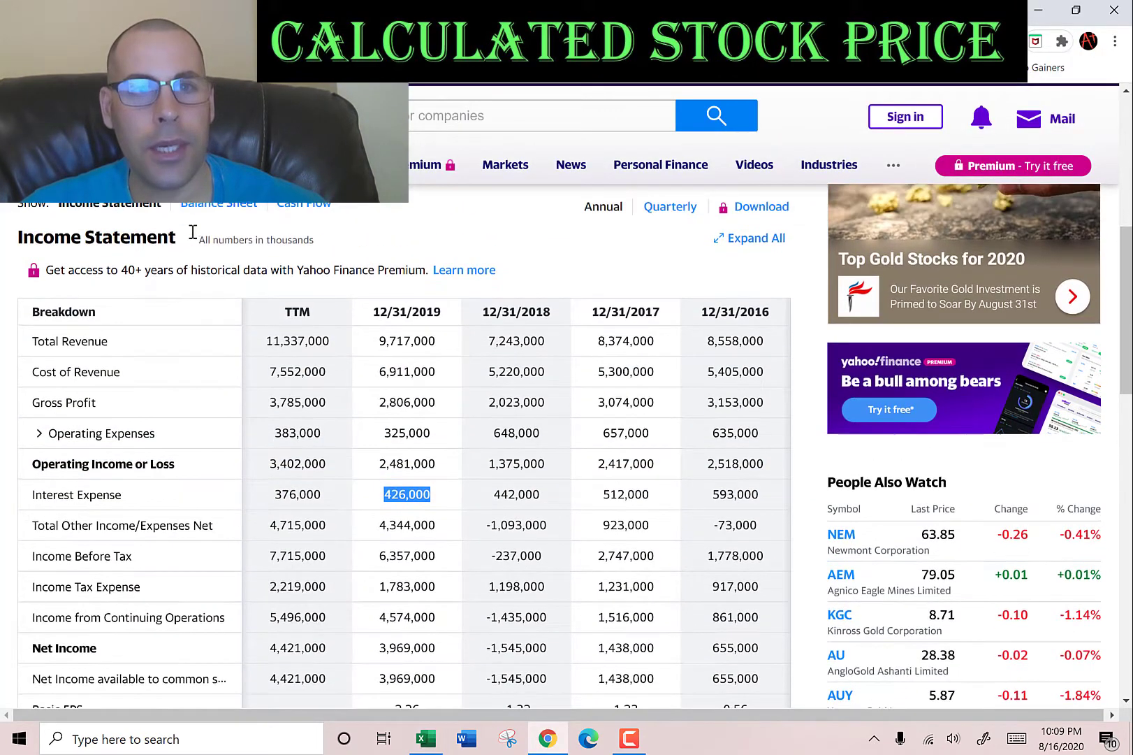
click(201, 208)
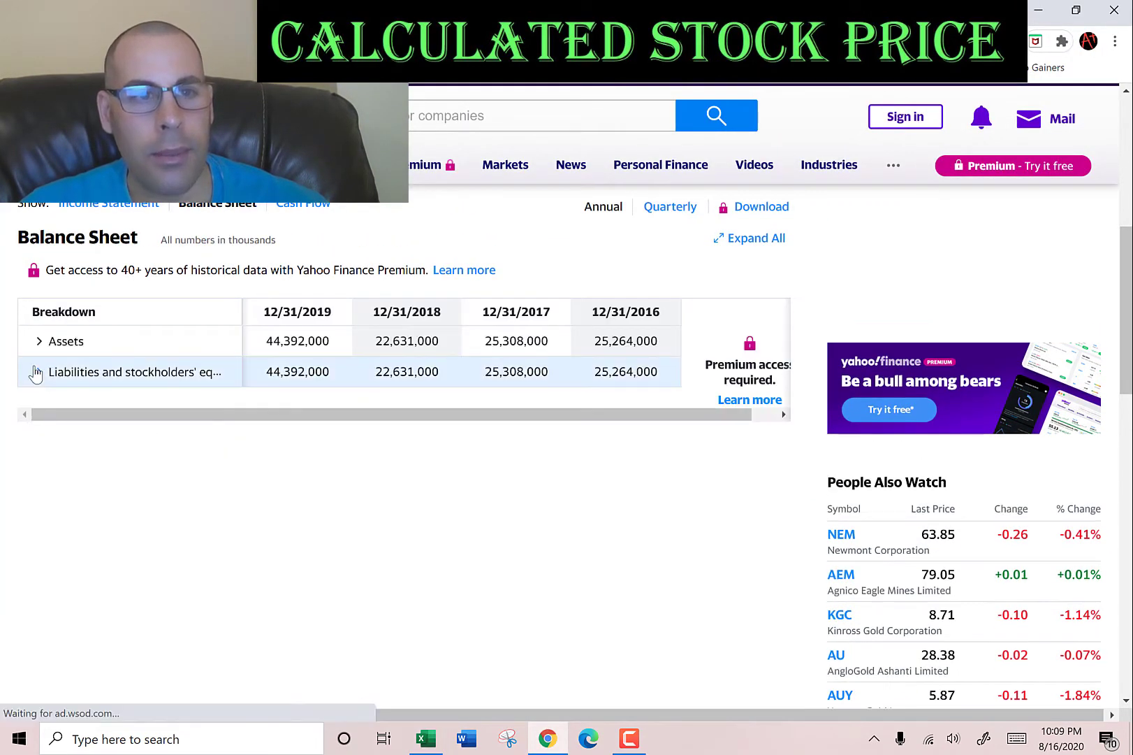
click(38, 372)
click(51, 403)
click(64, 464)
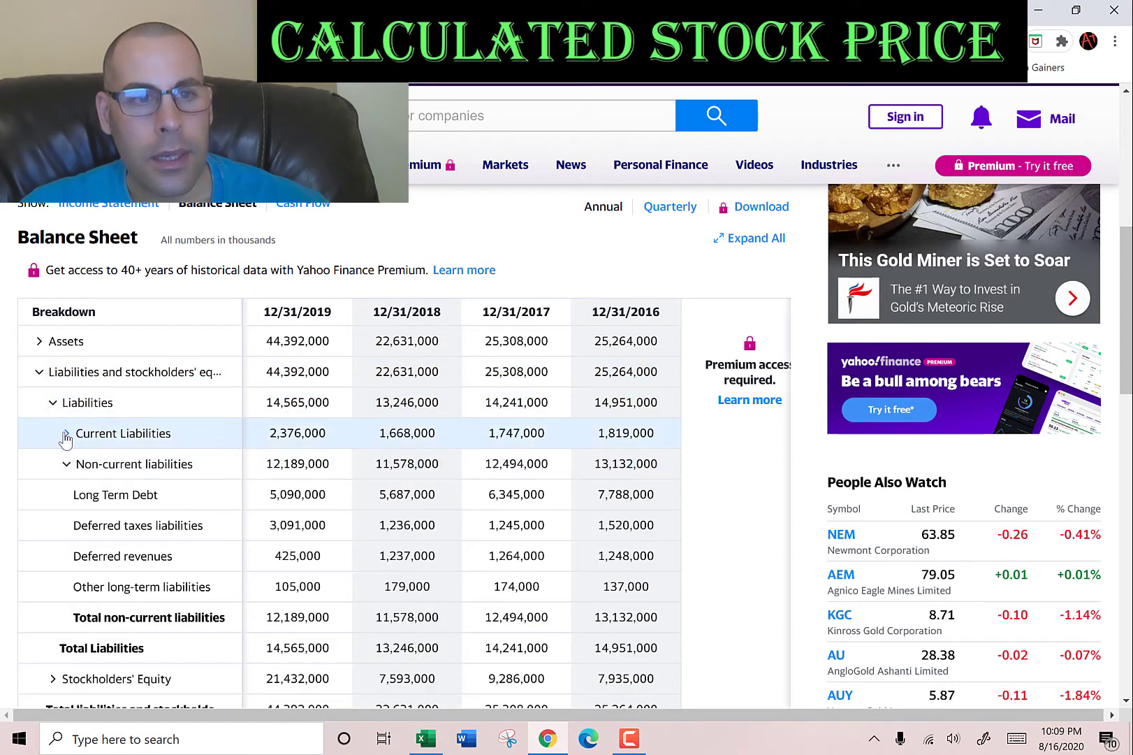
click(65, 433)
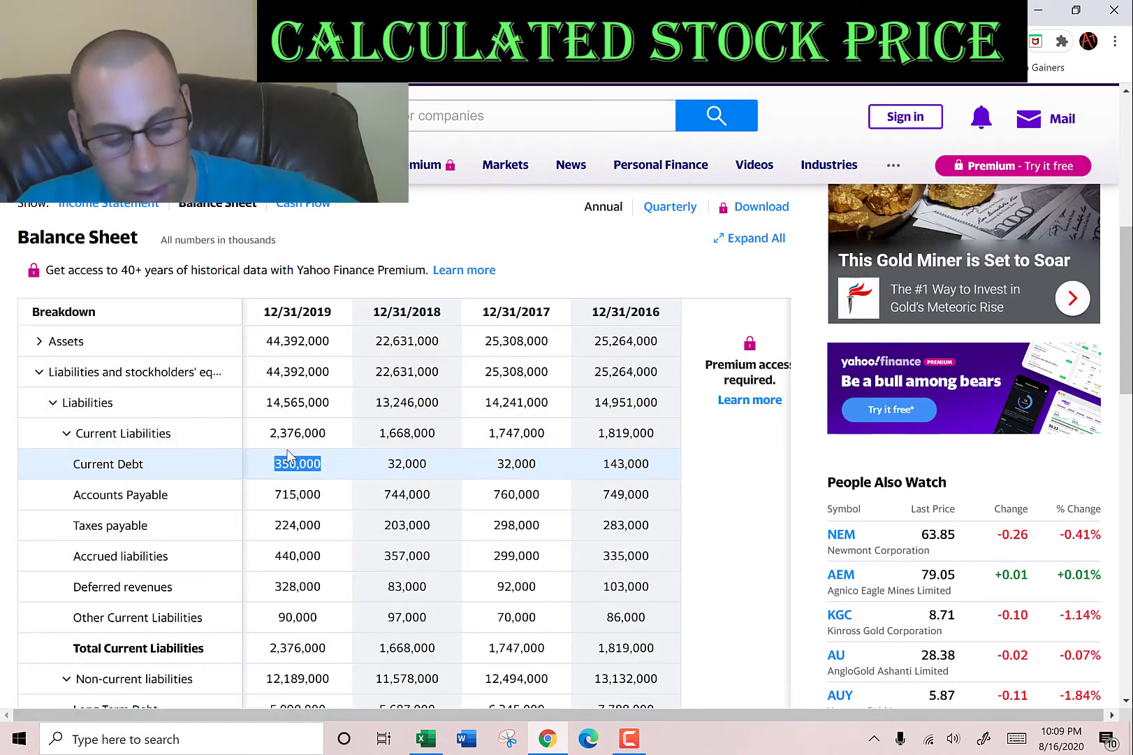
key(alt+Tab)
key(ctrl+v)
key(Return)
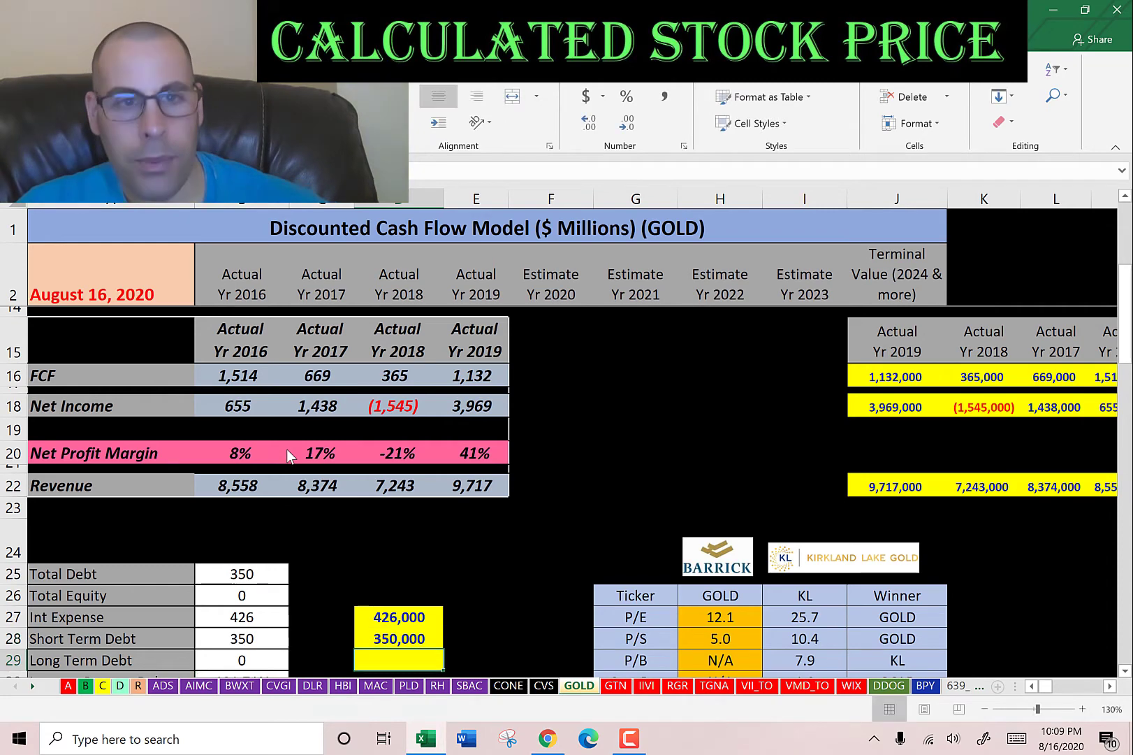
Enter the 2019 long-term debt of 5,090,000 into the DCF sheet.
key(alt+Tab)
scroll(278, 527, down, 1)
scroll(278, 527, down, 1)
double_click(294, 626)
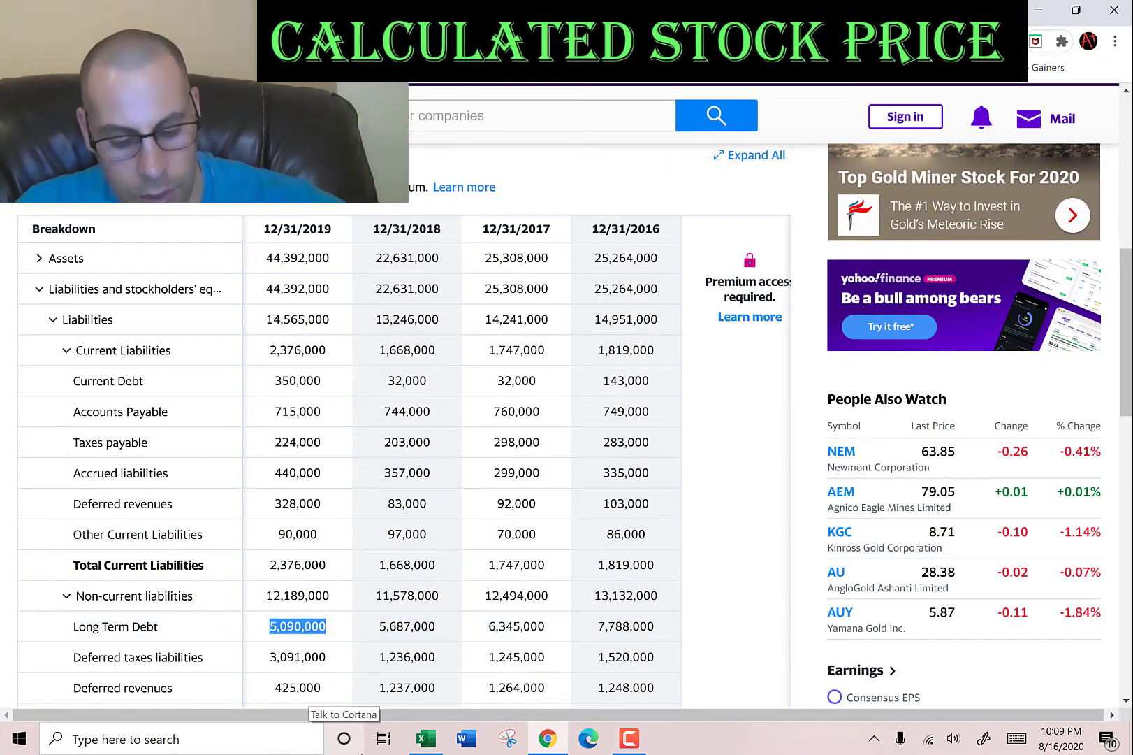
key(alt+Tab)
key(ctrl+v)
key(Return)
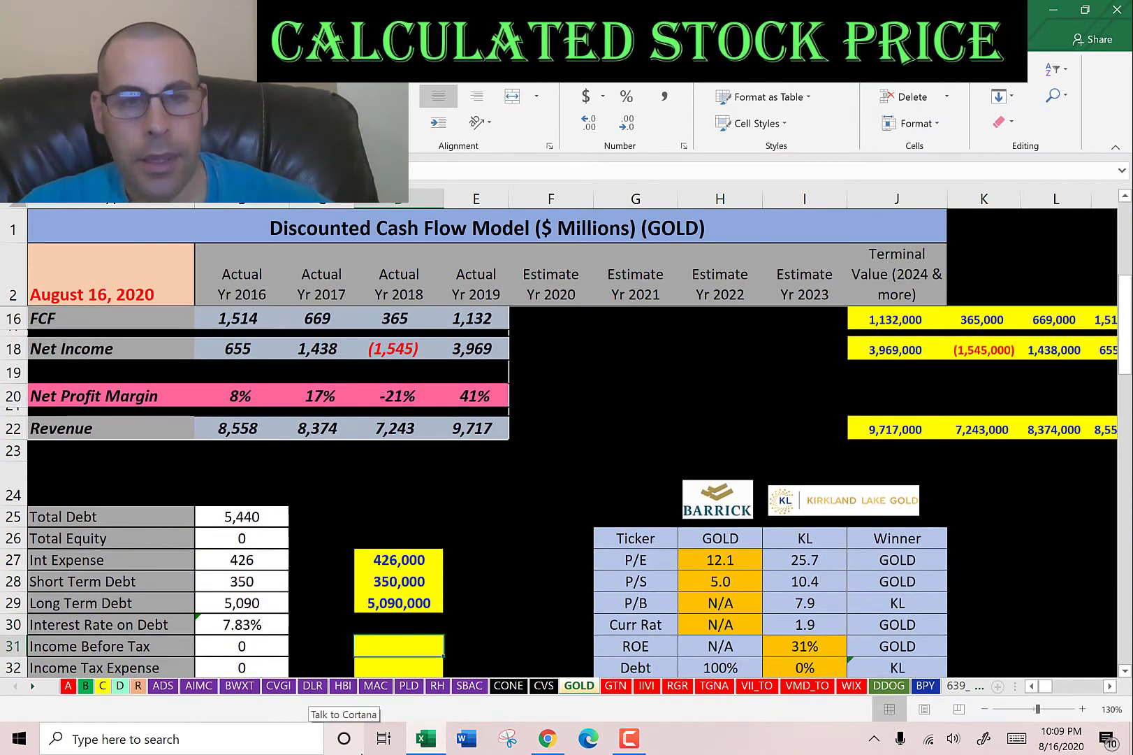
Go back to Barrick's income statement on Yahoo Finance.
key(alt+Tab)
scroll(5, 306, up, 3)
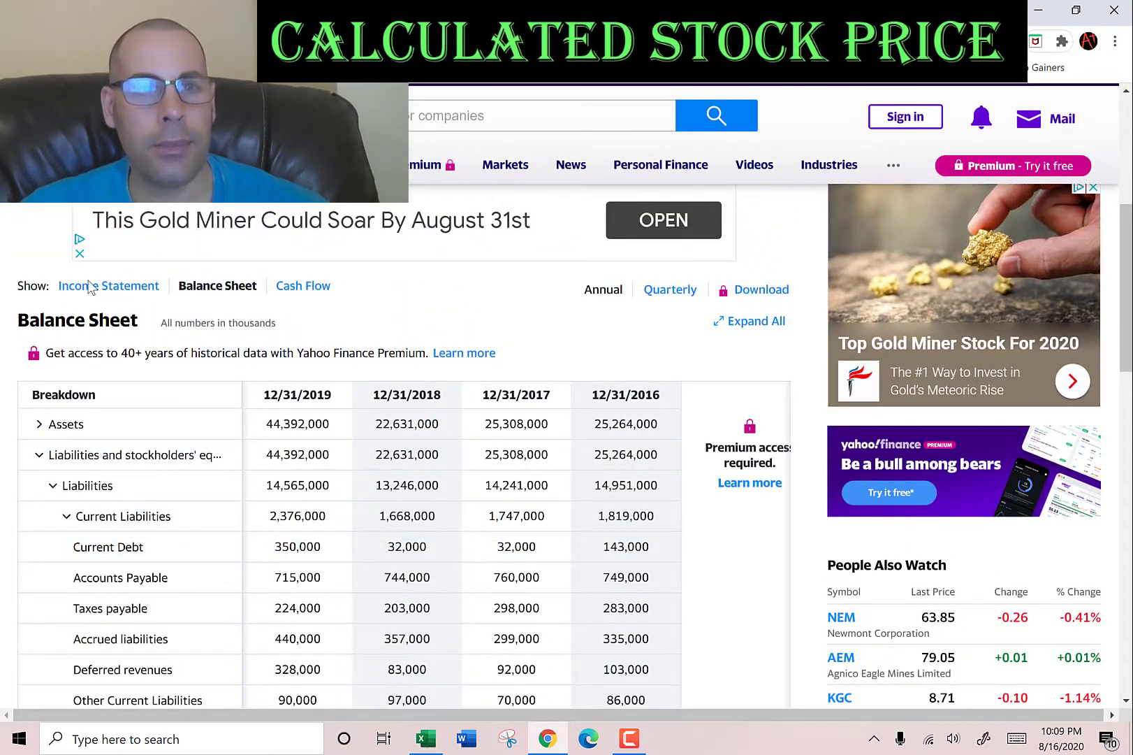
click(89, 285)
scroll(336, 391, down, 4)
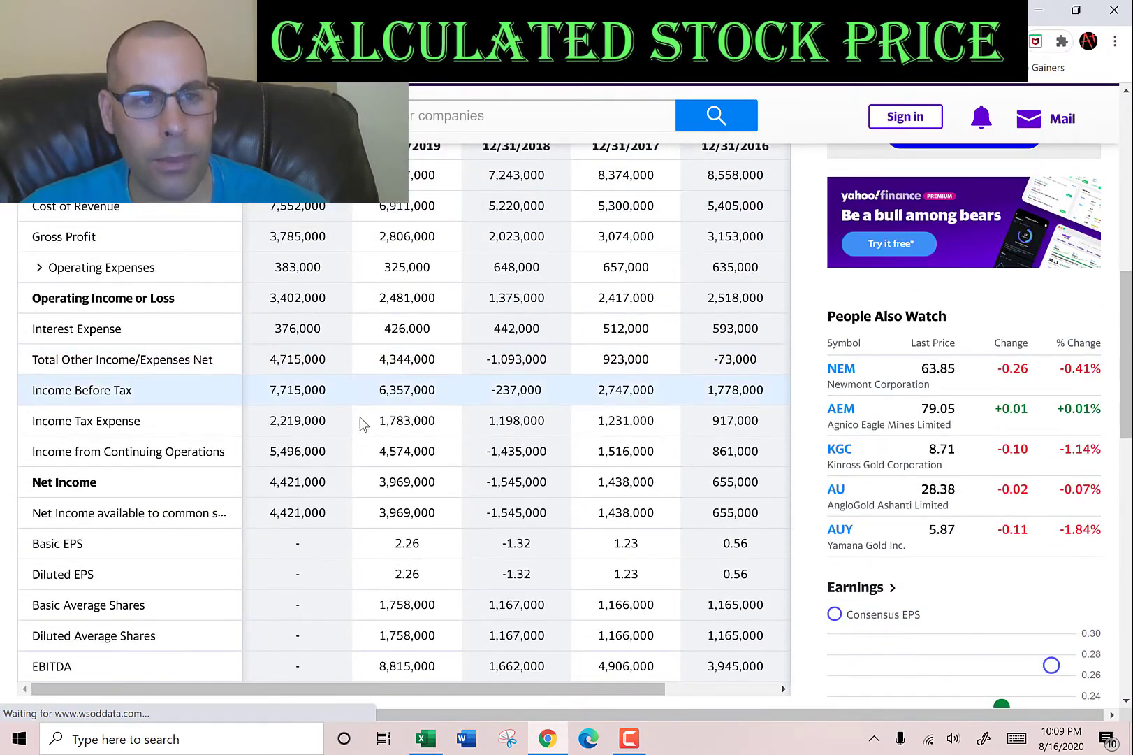
Paste 2019 income before tax 6,357,000 and income tax expense 1,783,000 into D31 and D32.
double_click(402, 390)
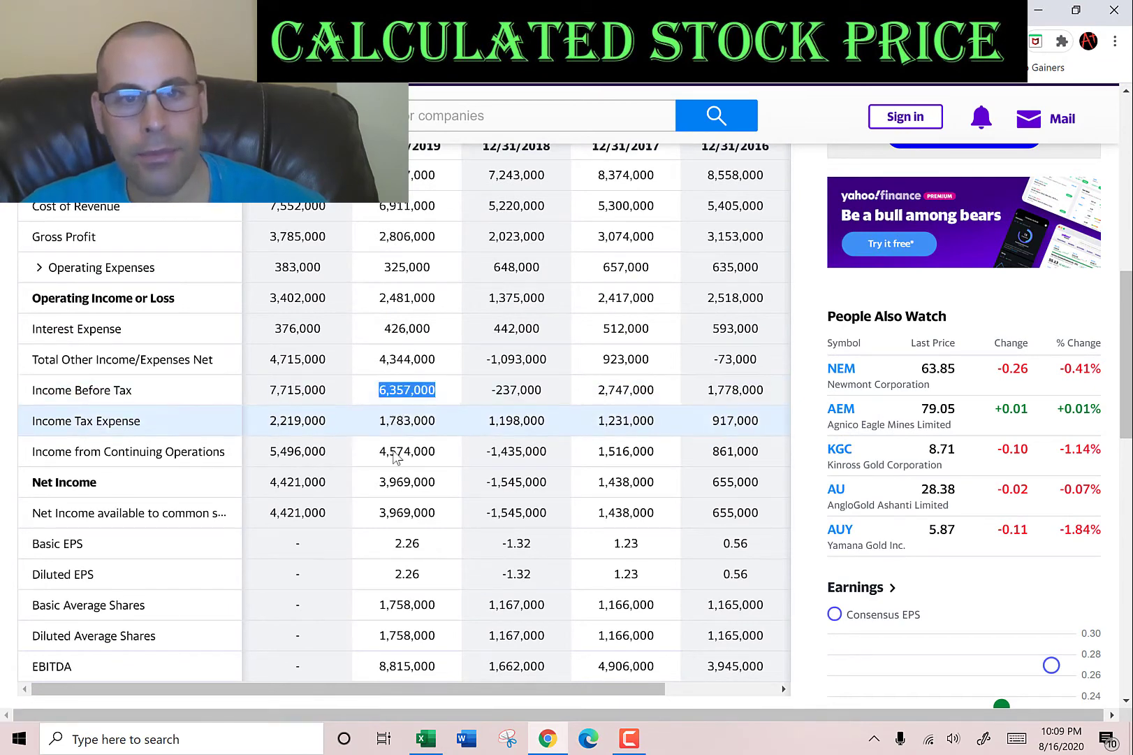
key(ctrl+c)
key(alt+Tab)
key(ctrl+v)
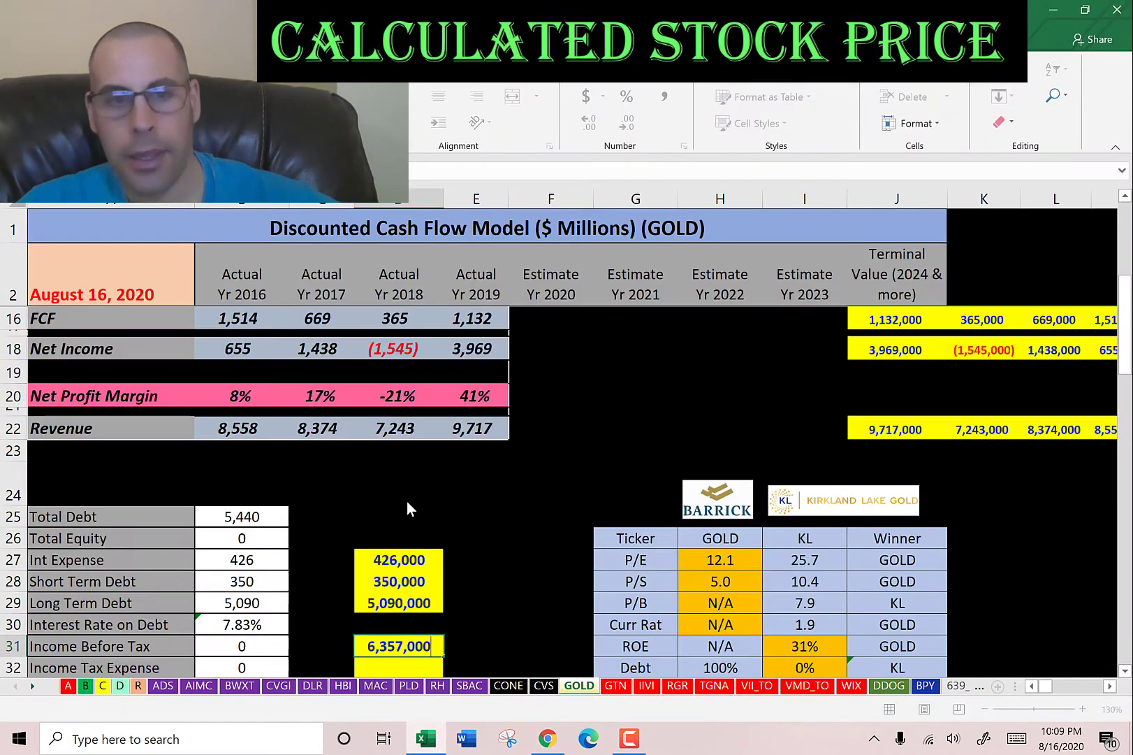
key(alt+Tab)
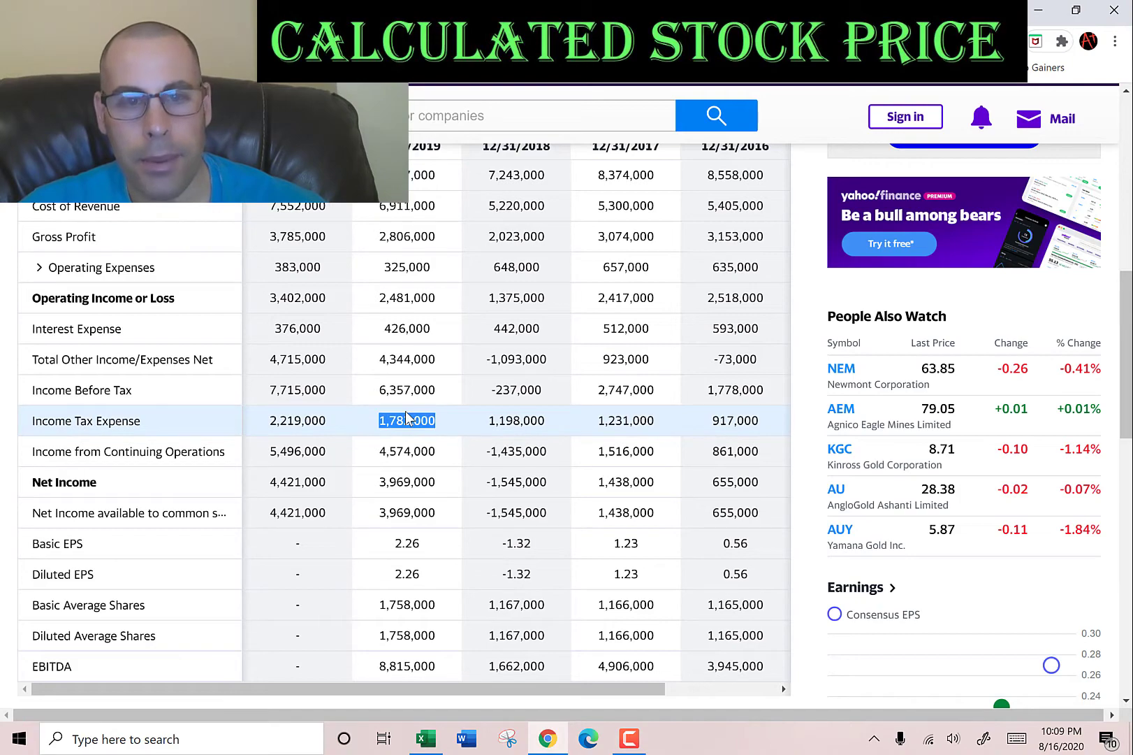
key(ctrl+c)
key(alt+Tab)
key(ctrl+v)
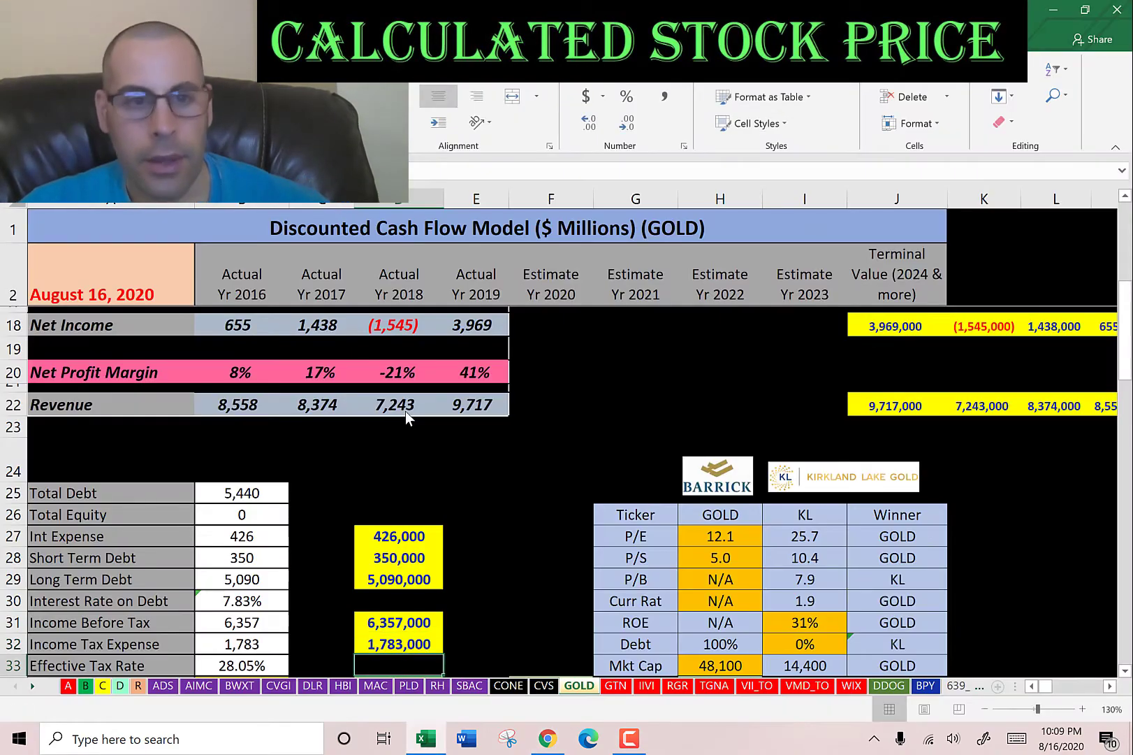
Review the Cost of Debt calculation and select the empty Beta cell.
scroll(406, 414, down, 1)
scroll(405, 417, down, 3)
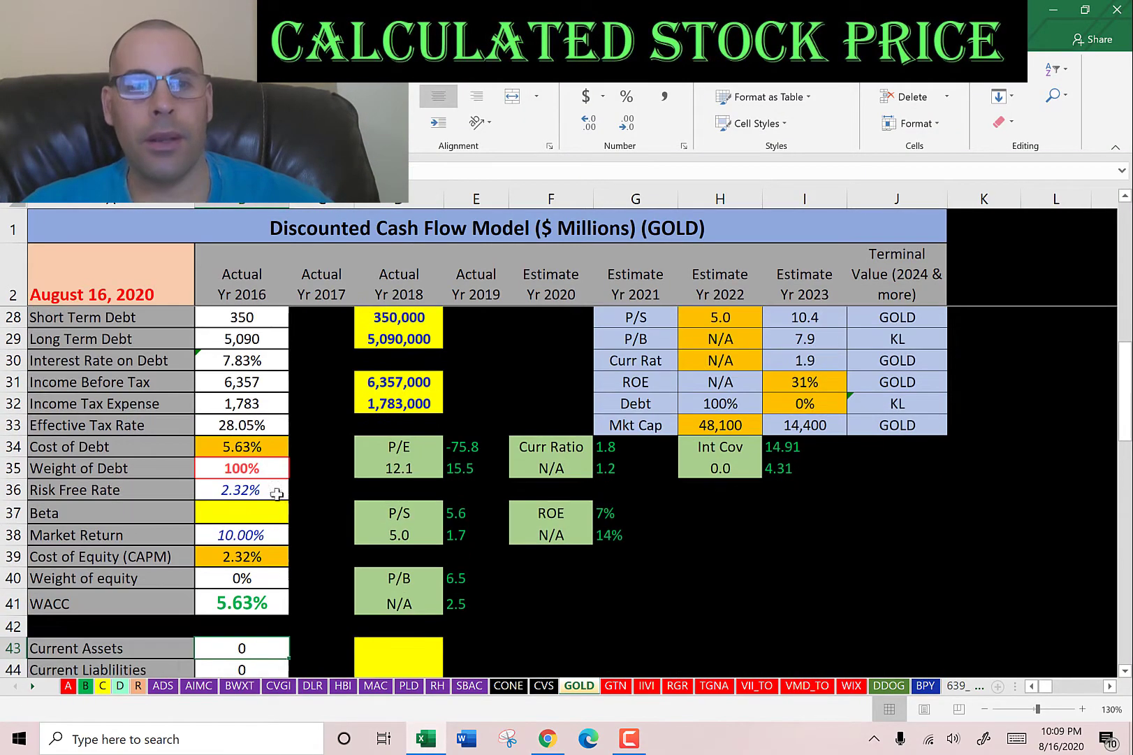
click(239, 448)
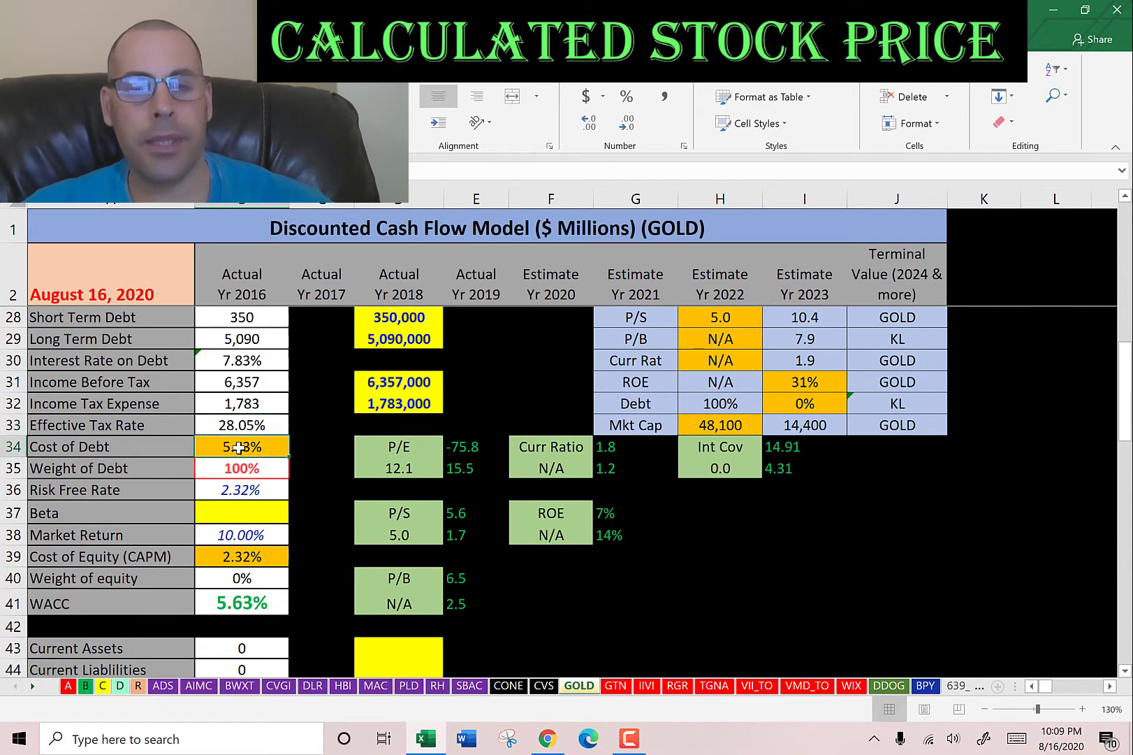
click(242, 515)
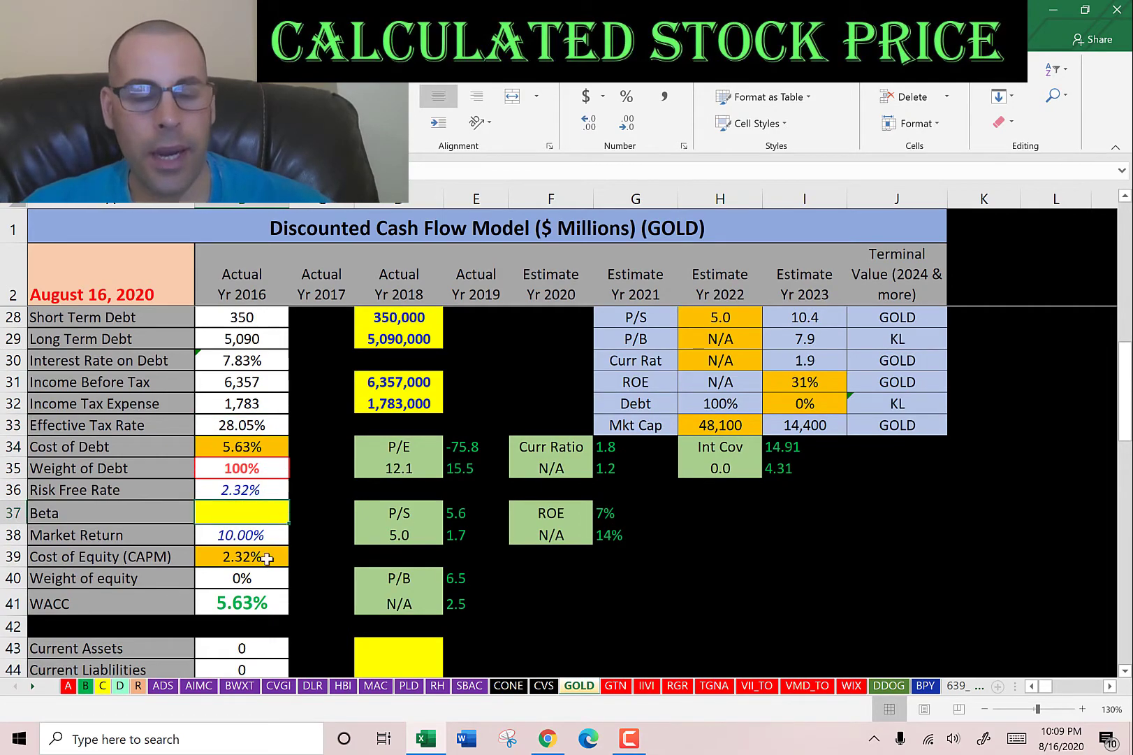
key(alt+Tab)
scroll(265, 557, up, 3)
Enter Barrick's 0.32 five-year monthly beta from the Yahoo summary into B37.
scroll(57, 264, up, 2)
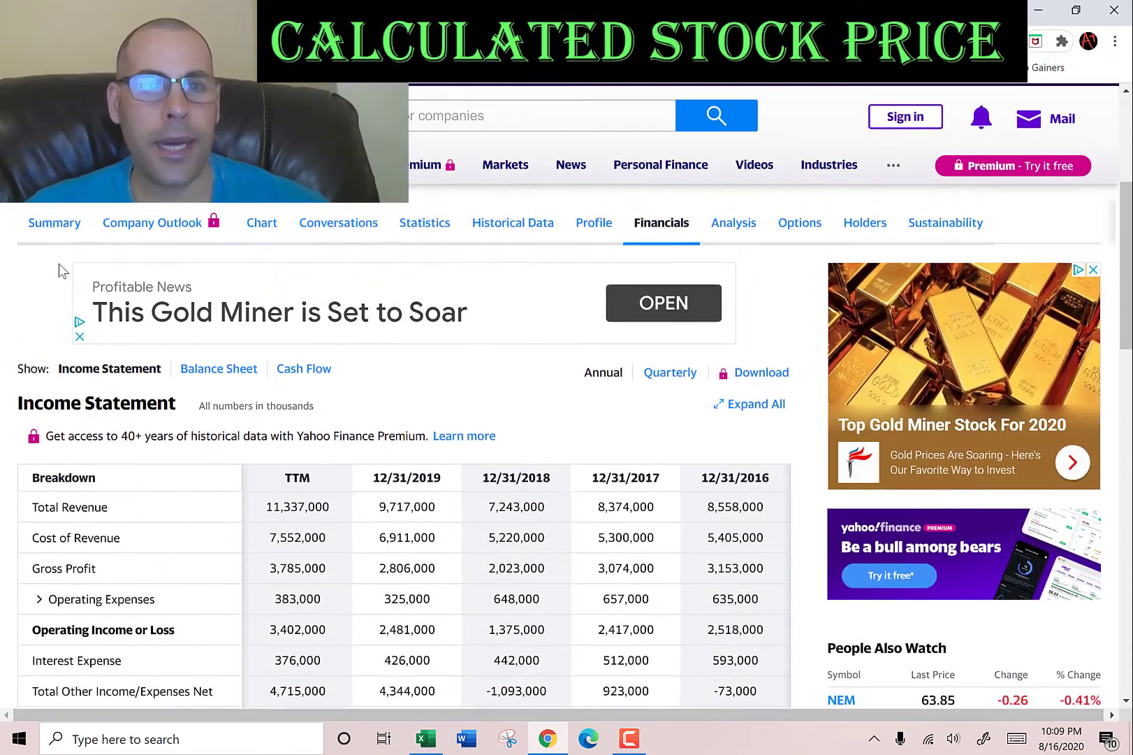
click(53, 259)
scroll(642, 378, down, 5)
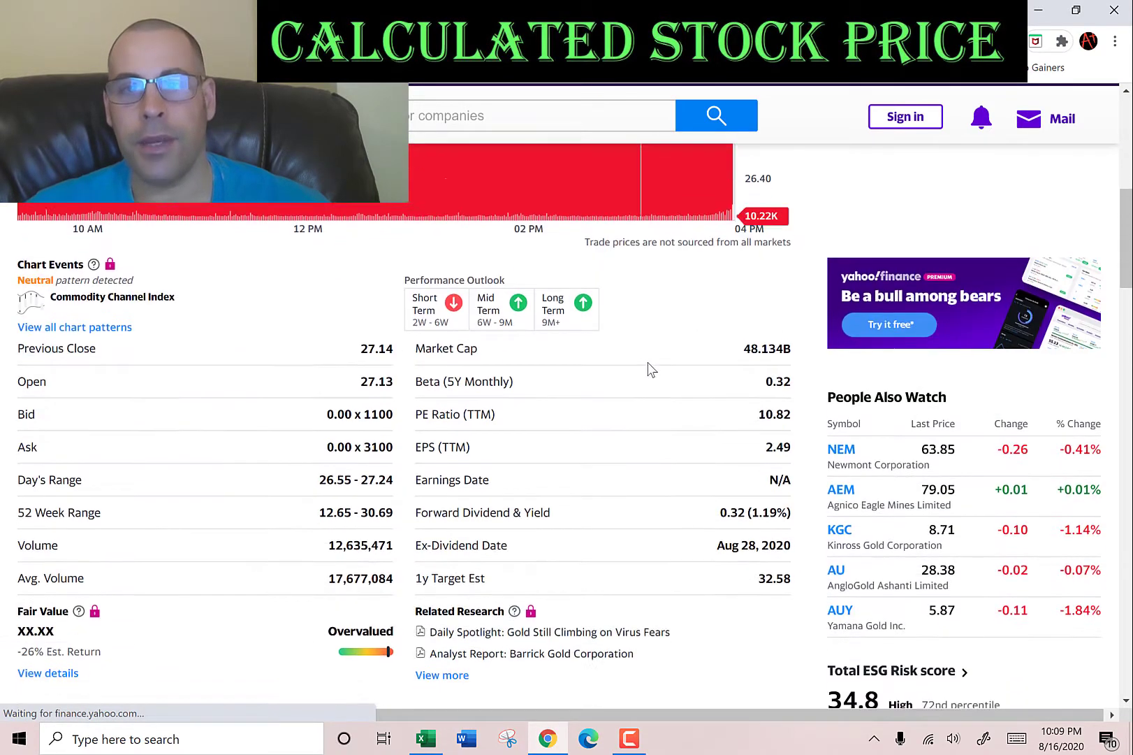
double_click(778, 345)
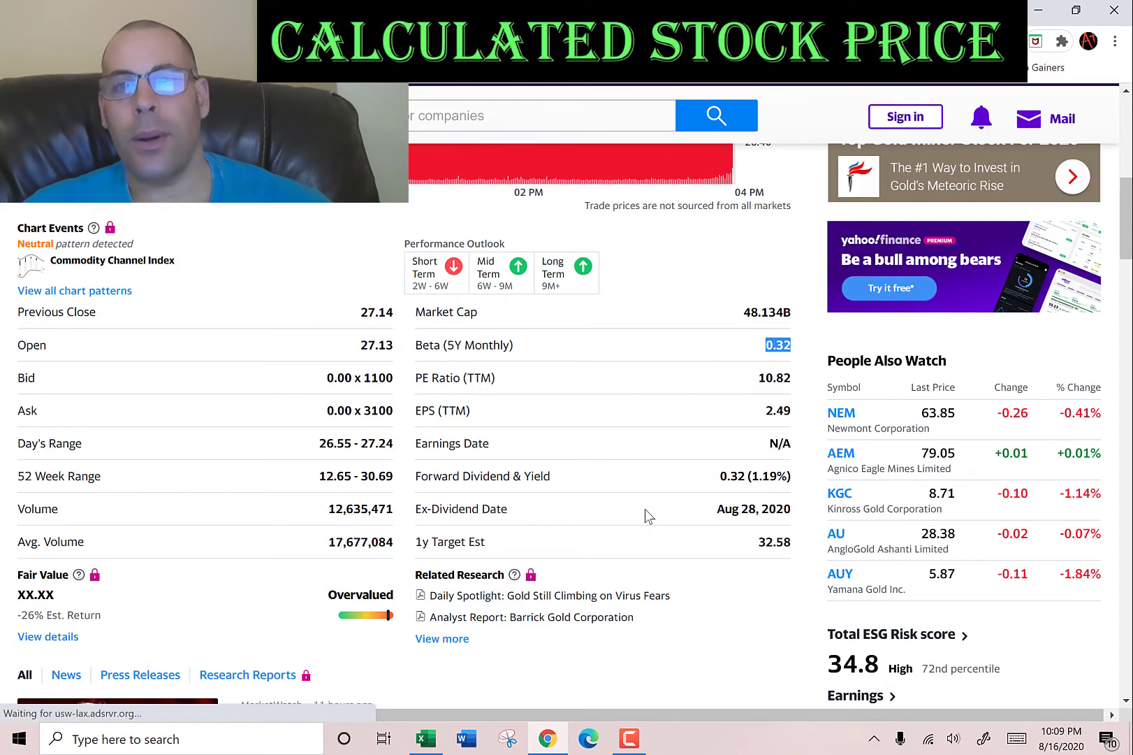
key(alt+Tab)
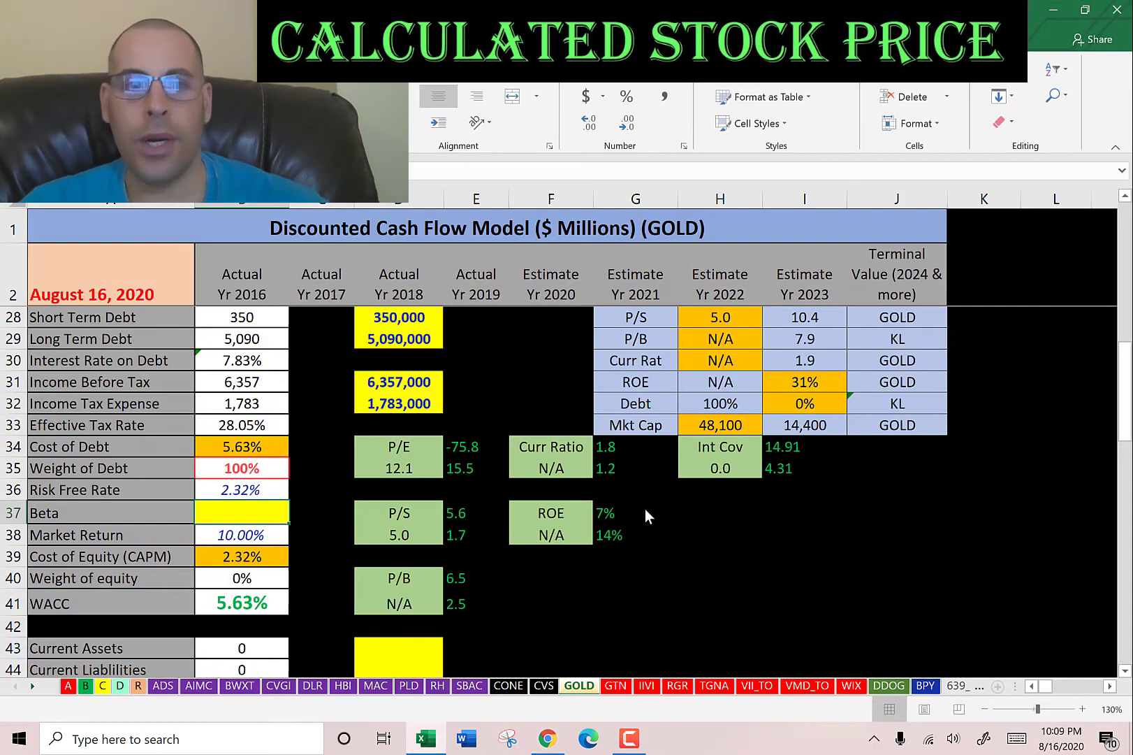
key(Return)
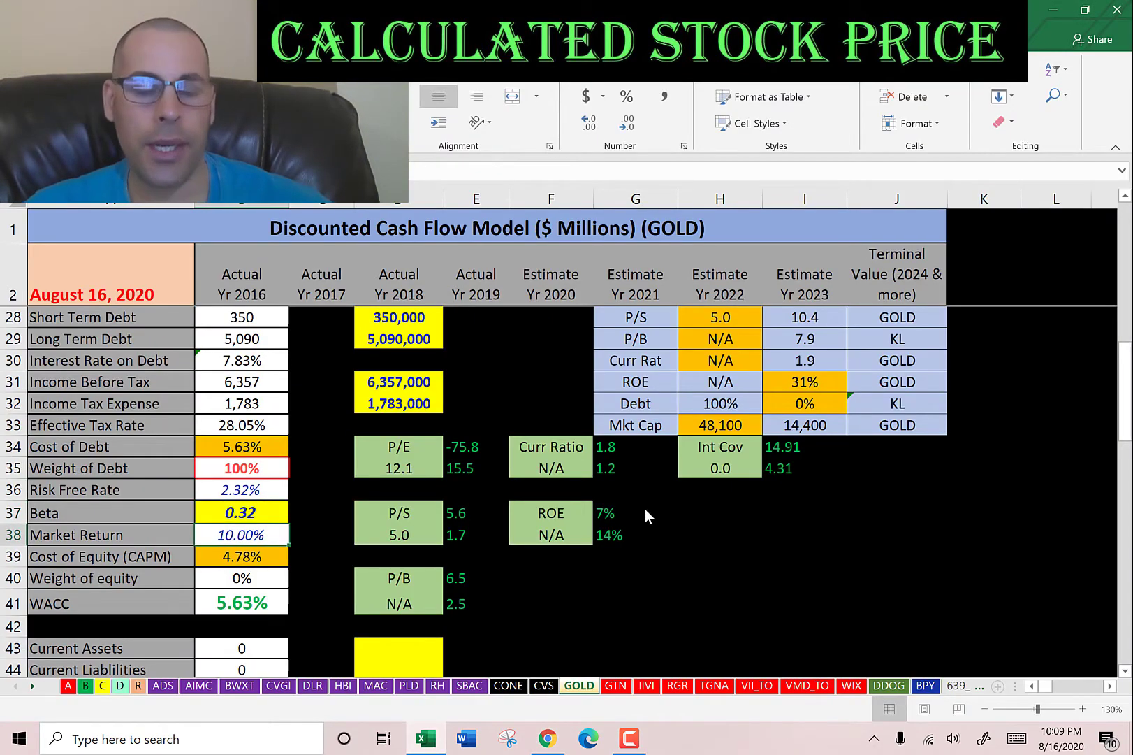
key(Down)
key(Down)
key(Down)
key(Down)
key(Down)
key(Down)
key(Down)
key(Down)
key(Down)
key(Right)
key(Right)
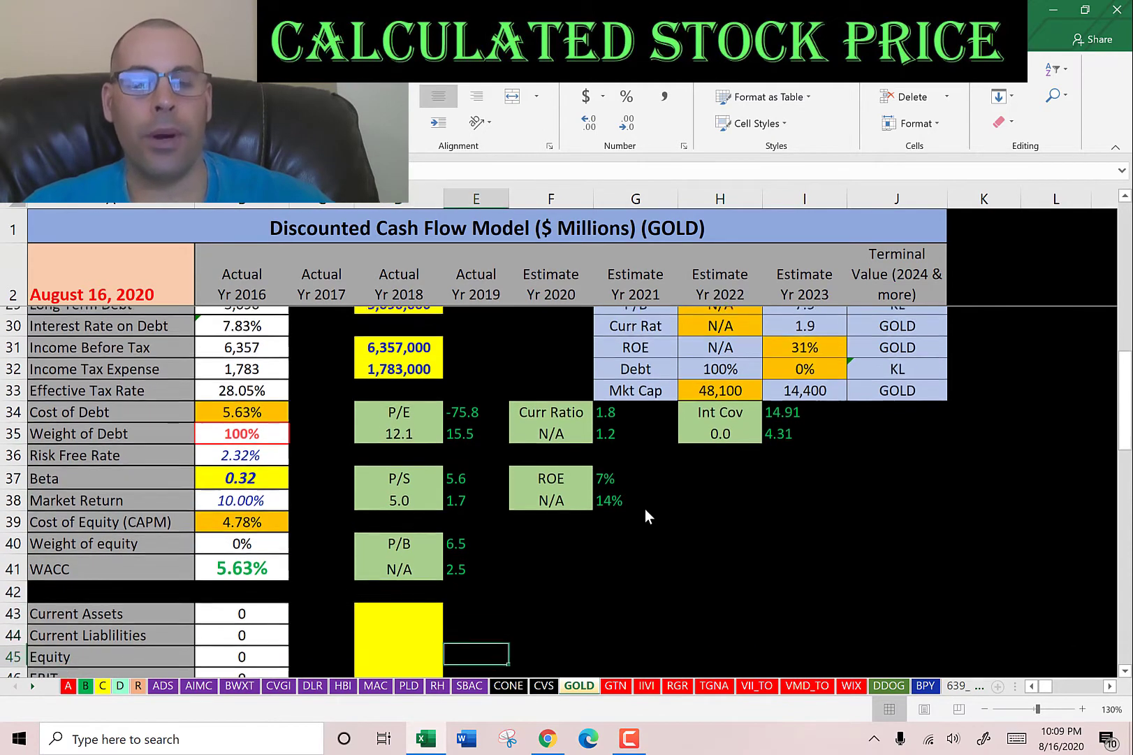
key(Up)
key(Up)
key(Up)
key(Up)
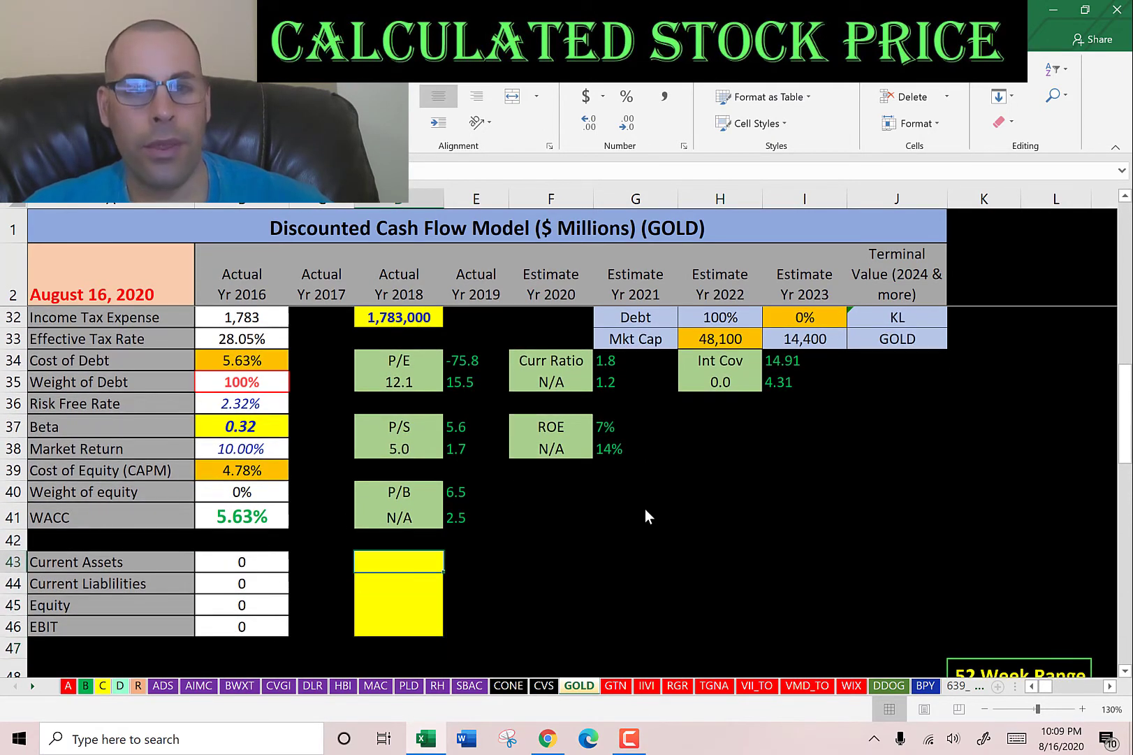
key(alt+Tab)
Paste Barrick's 2019 current assets of 6,887,000 into D43.
scroll(629, 312, up, 3)
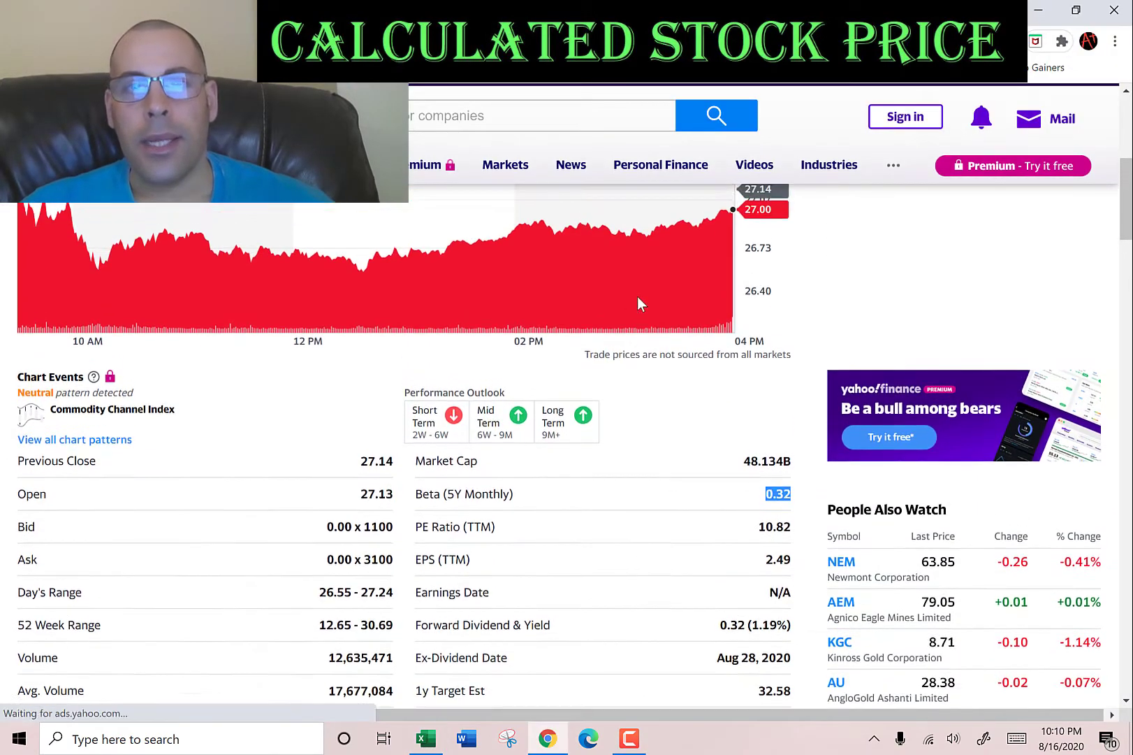
scroll(628, 312, up, 2)
click(664, 297)
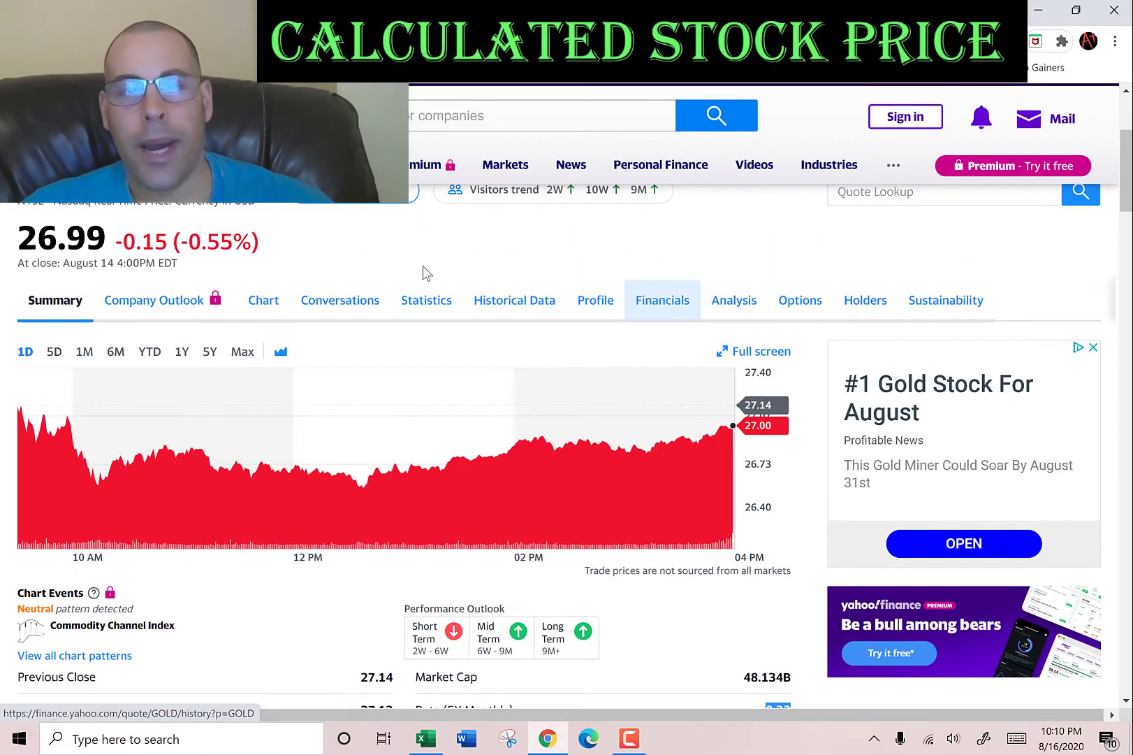
click(223, 435)
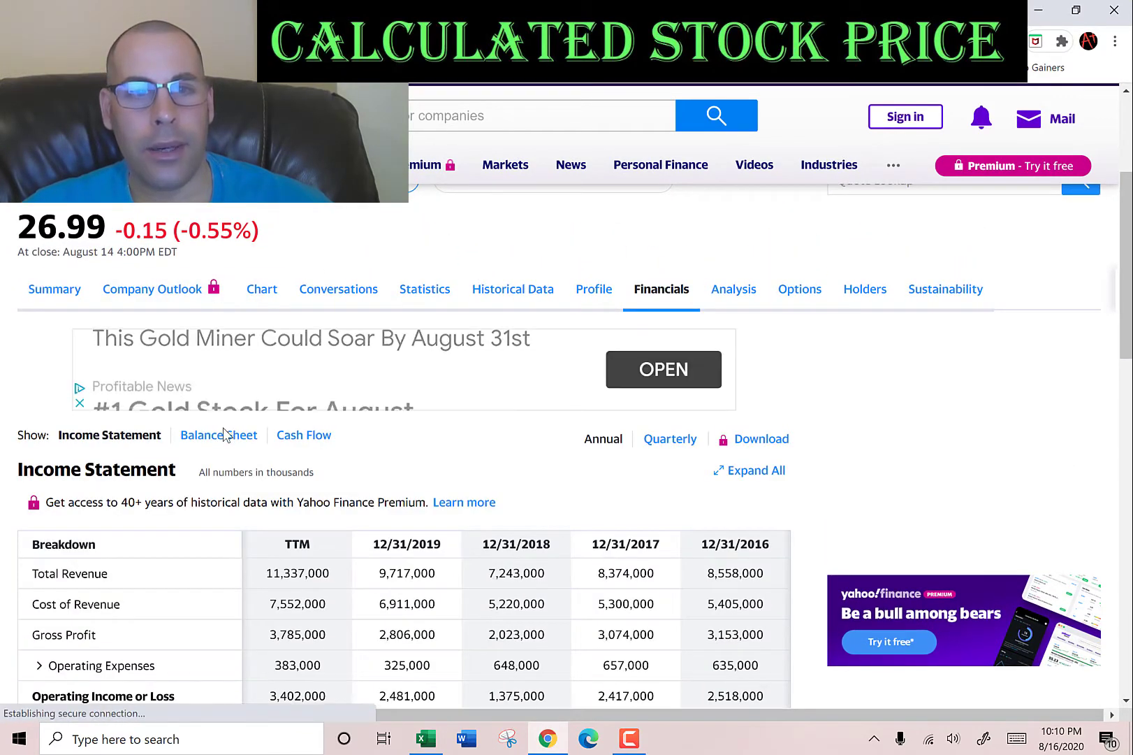
scroll(165, 324, down, 3)
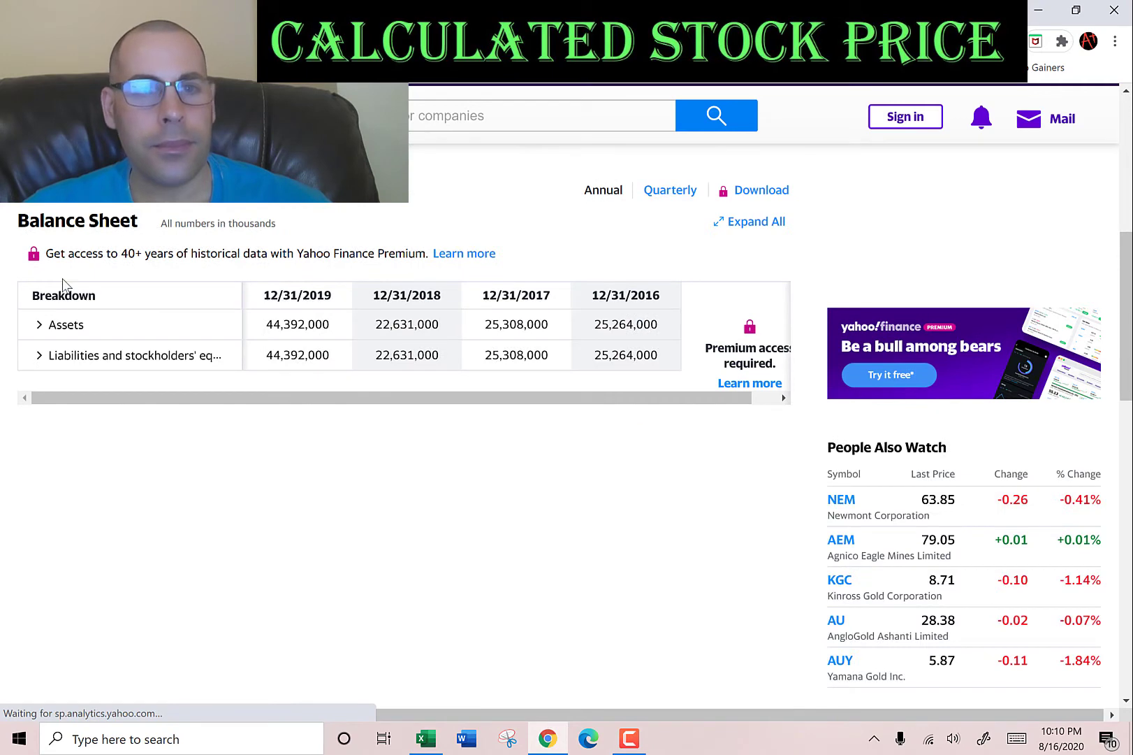
click(39, 324)
click(51, 355)
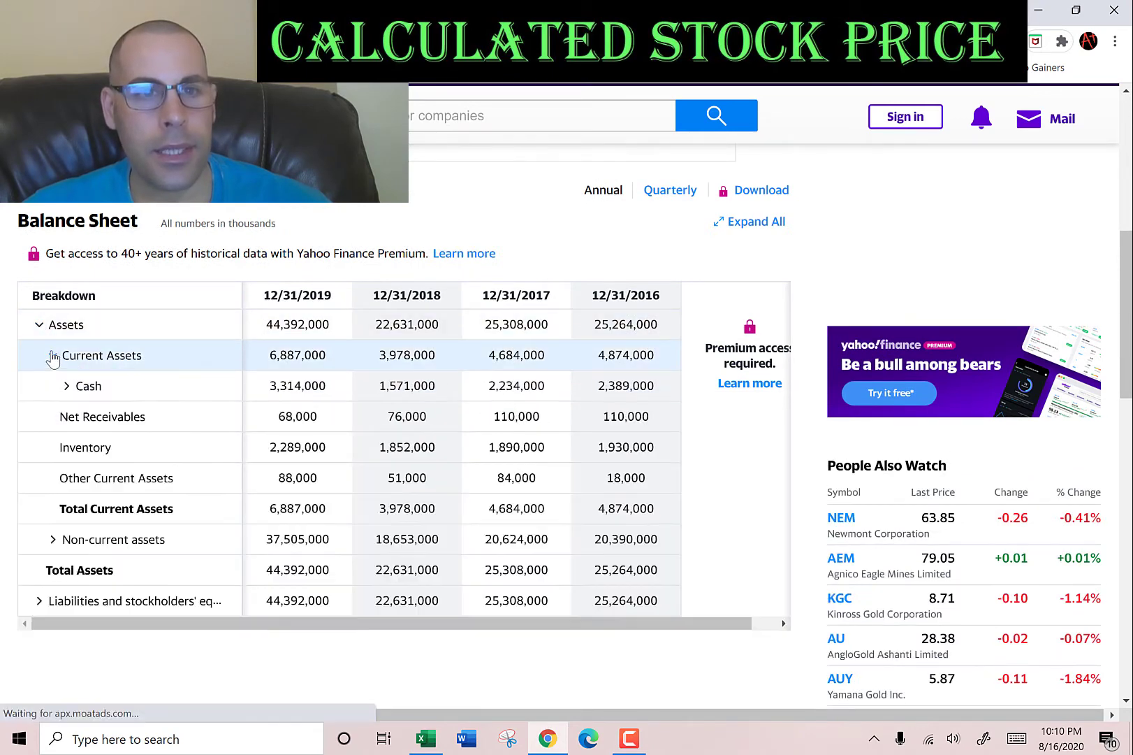
double_click(269, 356)
key(ctrl+c)
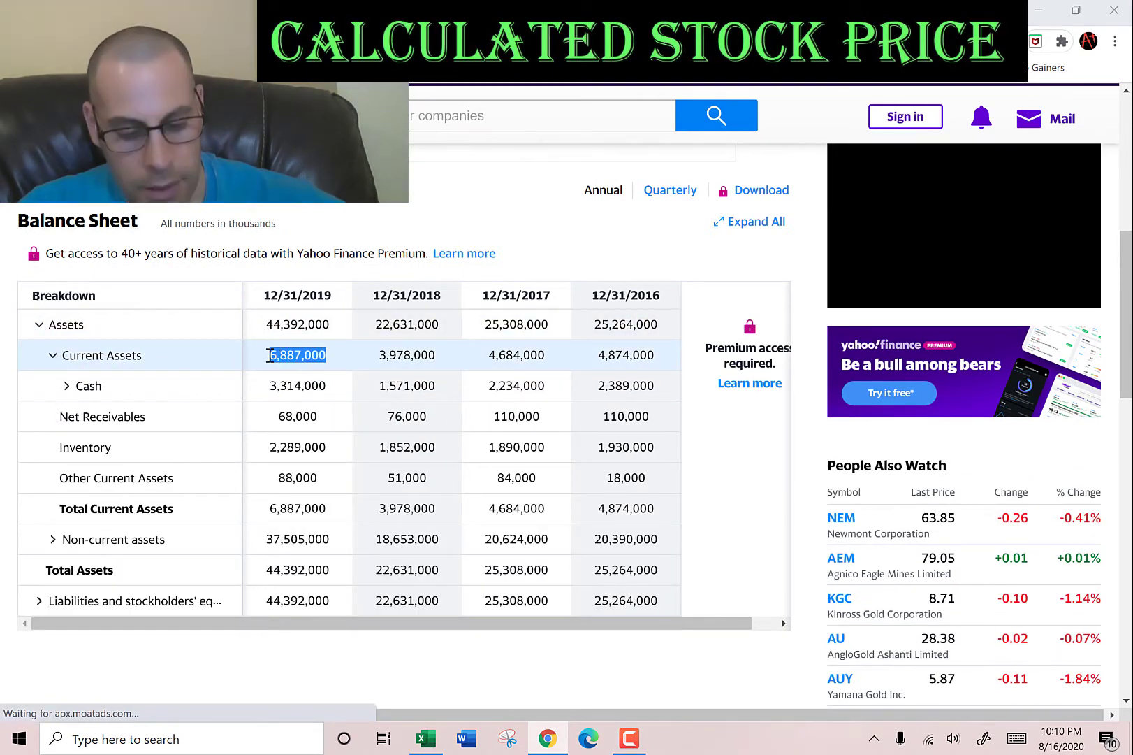
key(alt+Tab)
key(ctrl+v)
Paste the 2019 current liabilities of 2,376,000 into D44.
key(alt+Tab)
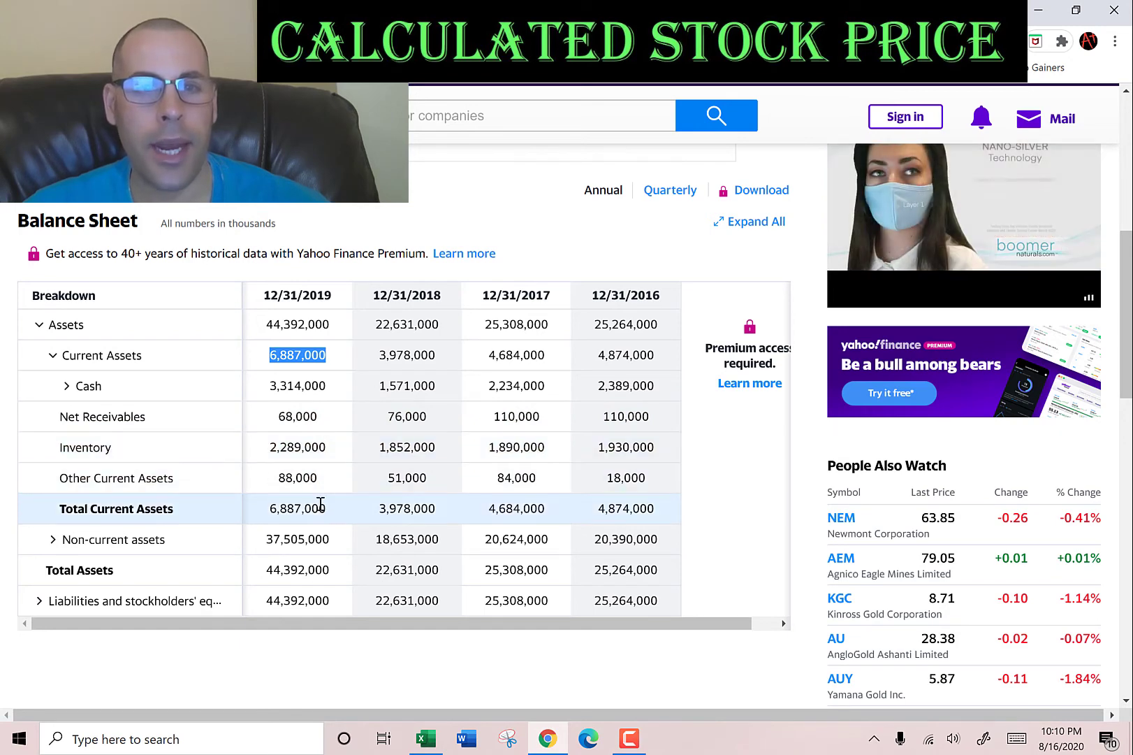
scroll(111, 397, down, 3)
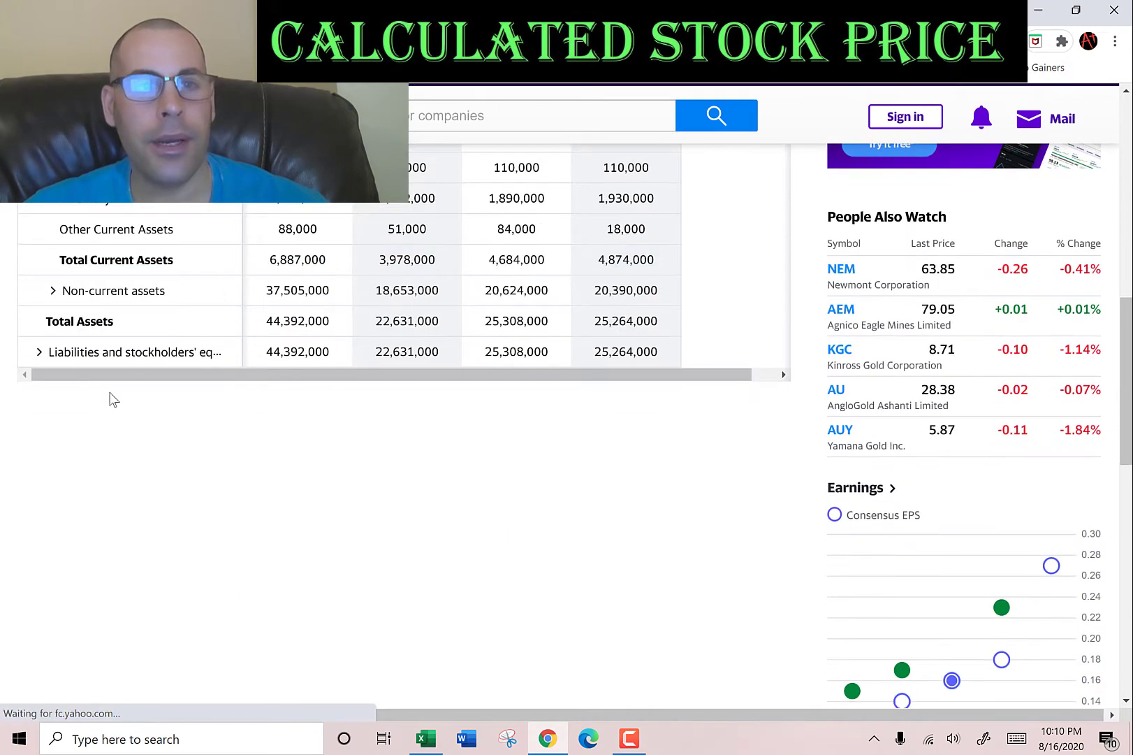
click(40, 352)
click(52, 383)
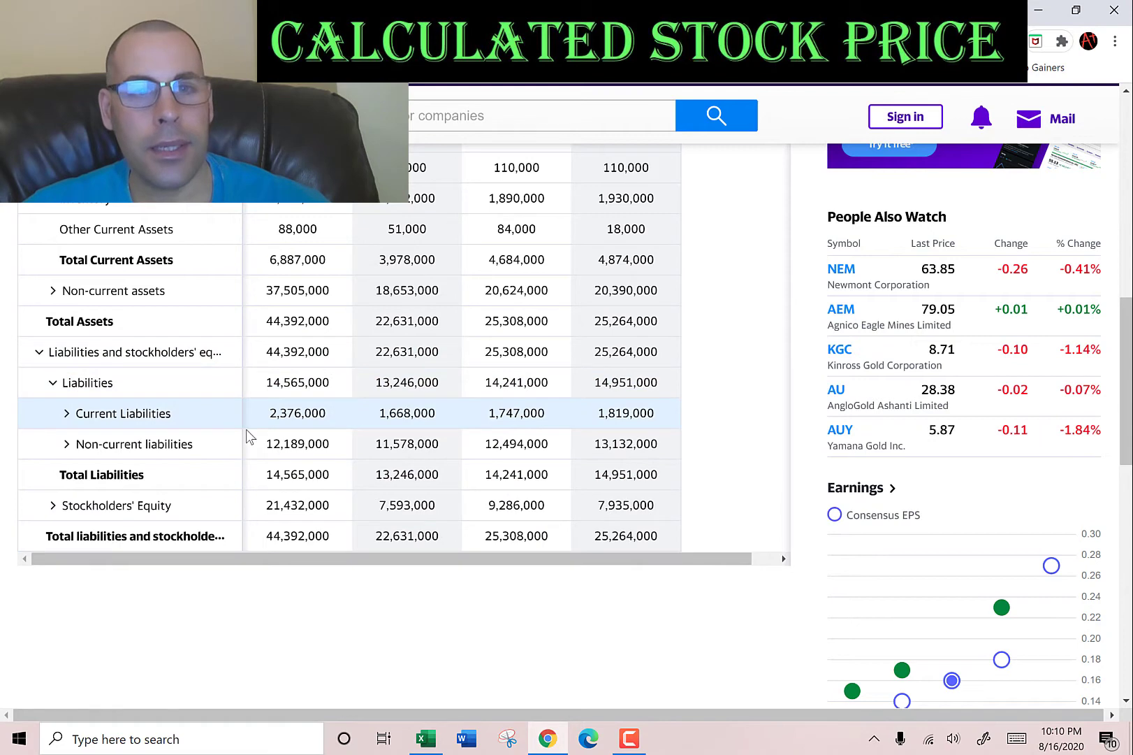
key(alt+Tab)
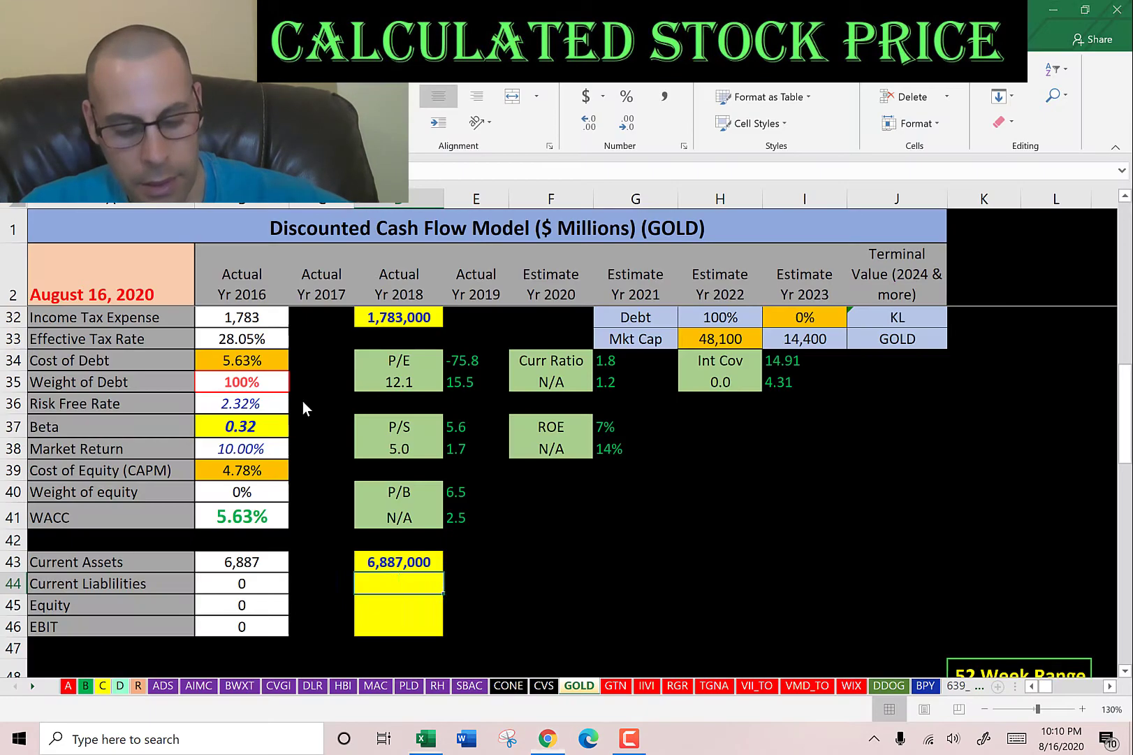
key(ctrl+v)
Enter the 2019 stockholders' equity of 21,432,000 into D45.
key(alt+Tab)
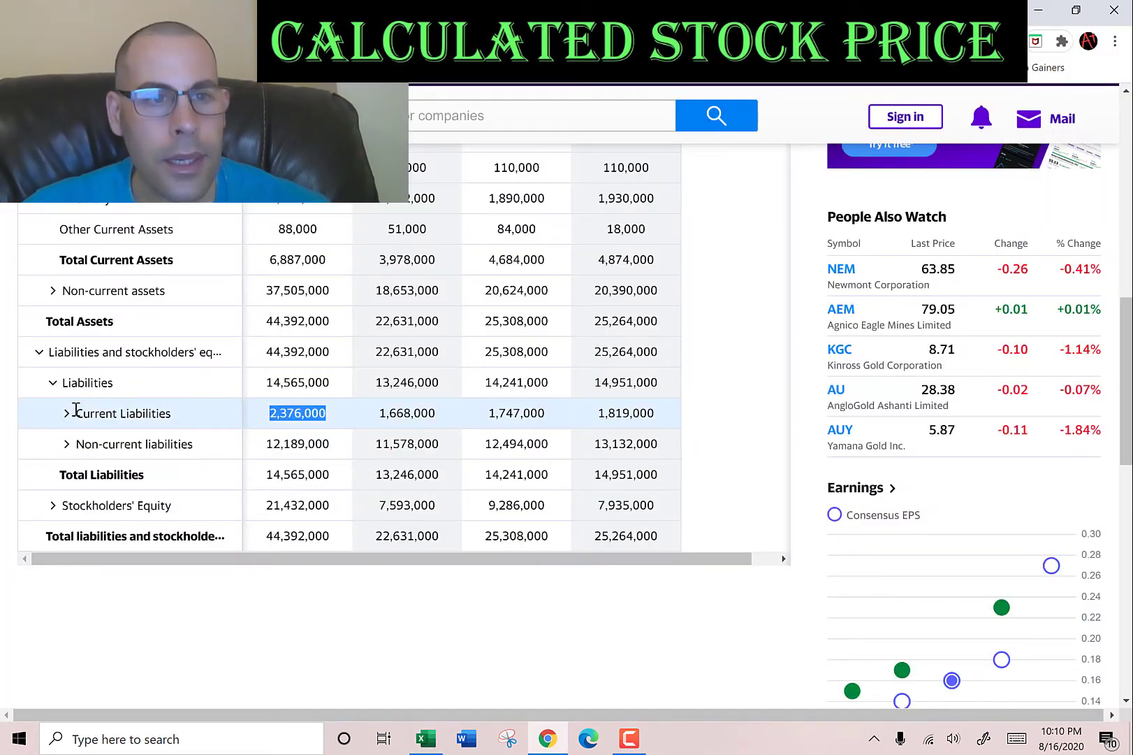
click(68, 416)
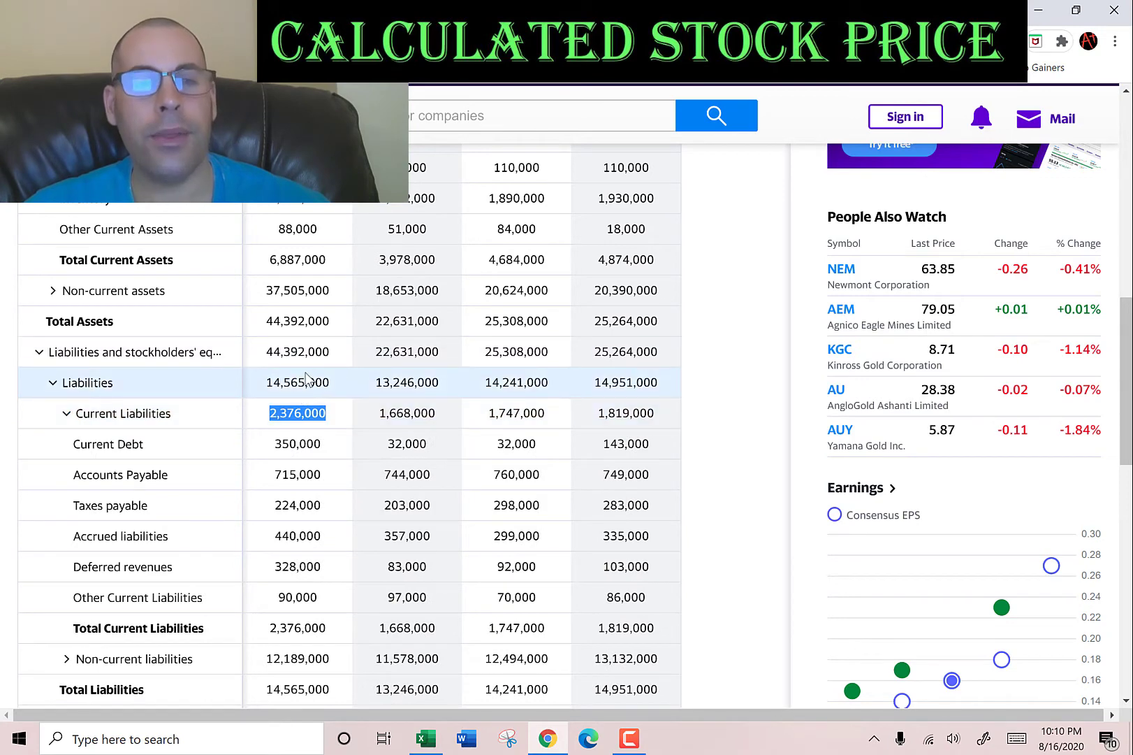
scroll(305, 378, down, 2)
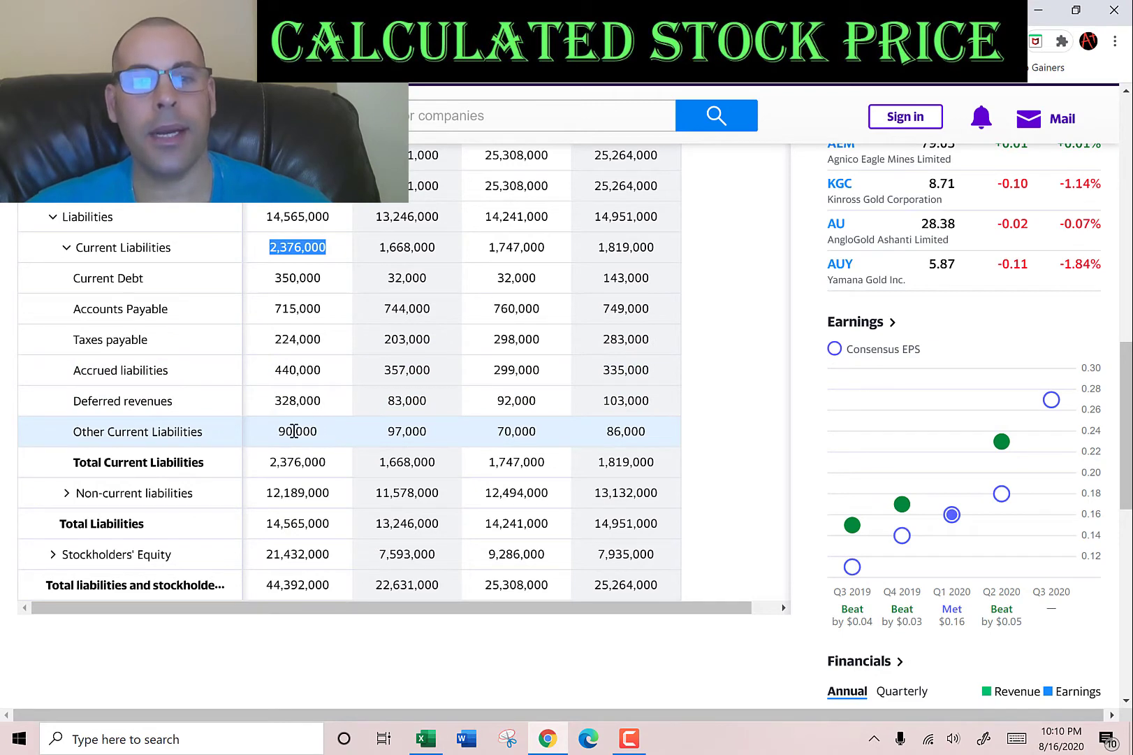
scroll(209, 398, down, 3)
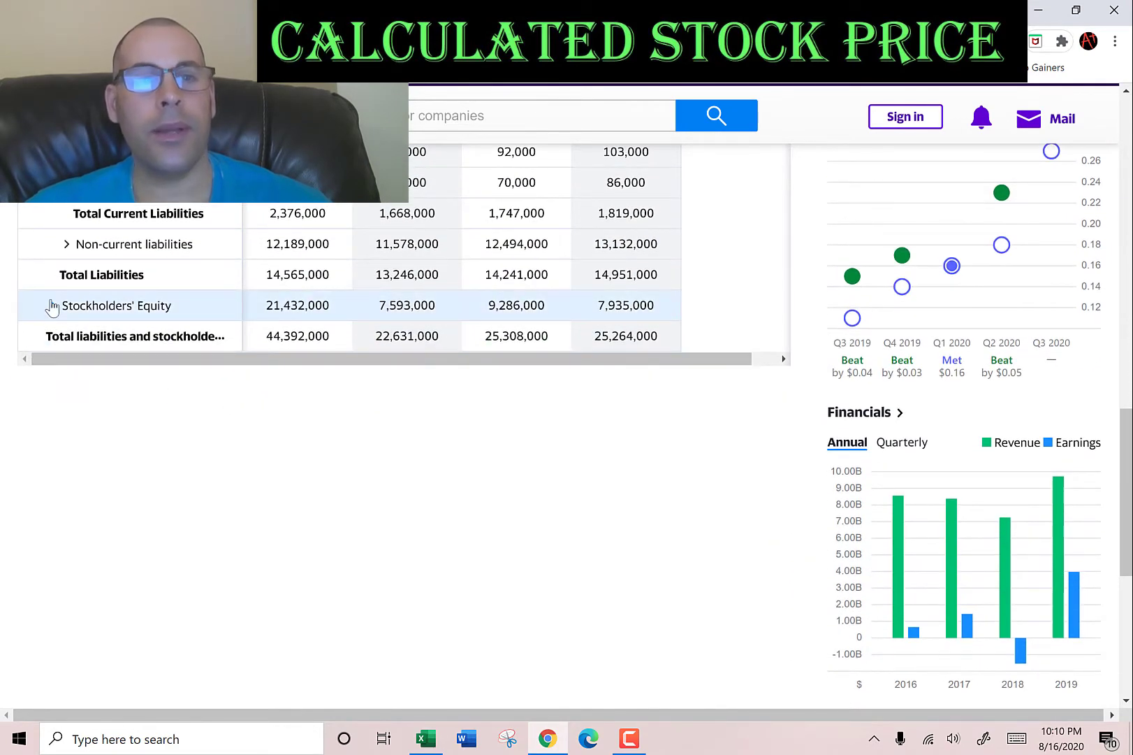
click(52, 307)
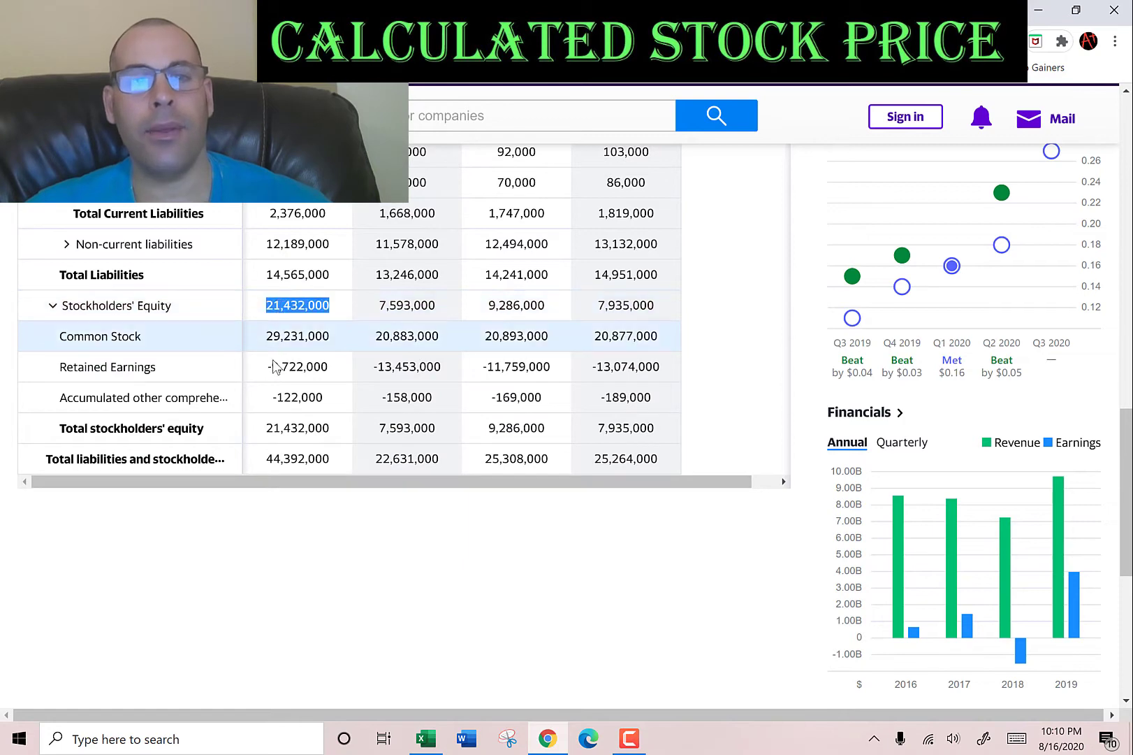
key(alt+Tab)
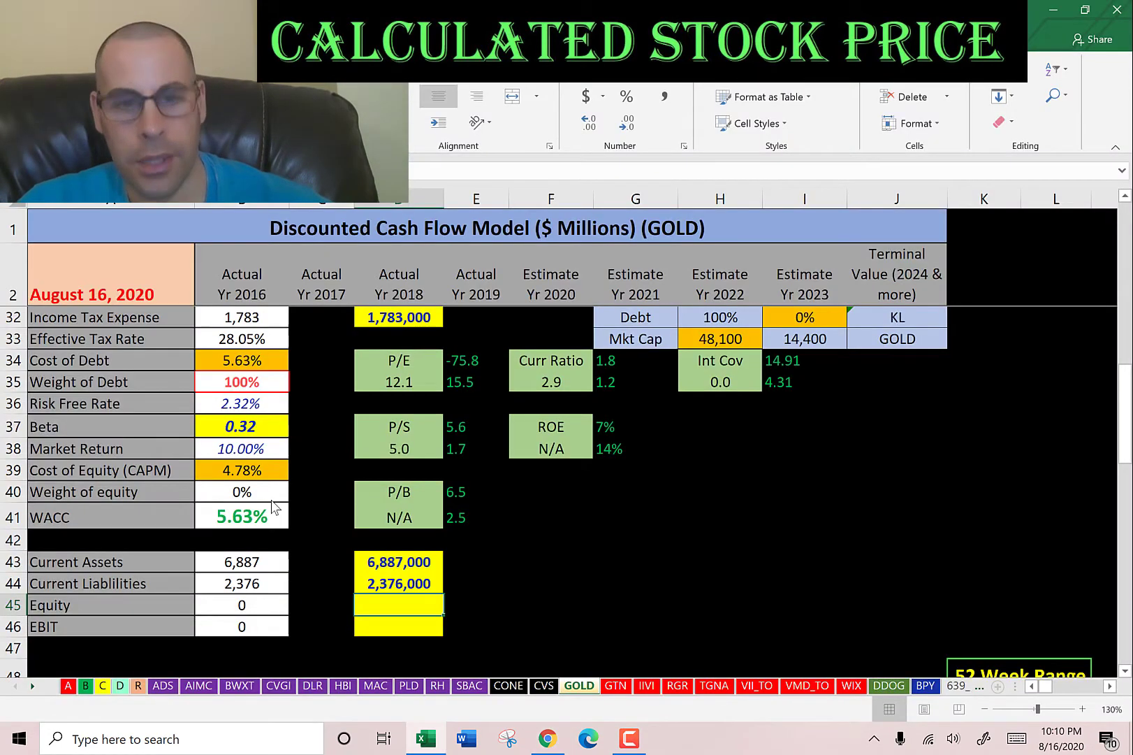
key(Return)
Switch Yahoo Finance from Barrick's balance sheet to its Income Statement.
key(alt+Tab)
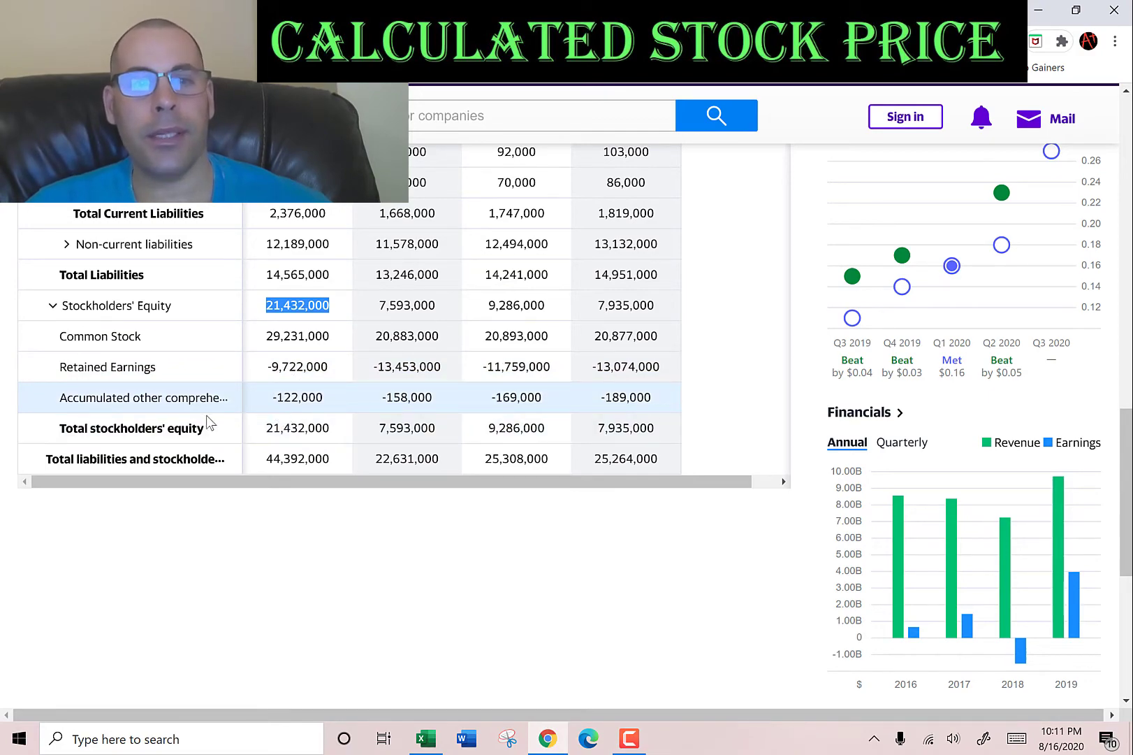
scroll(209, 431, up, 4)
scroll(210, 425, up, 2)
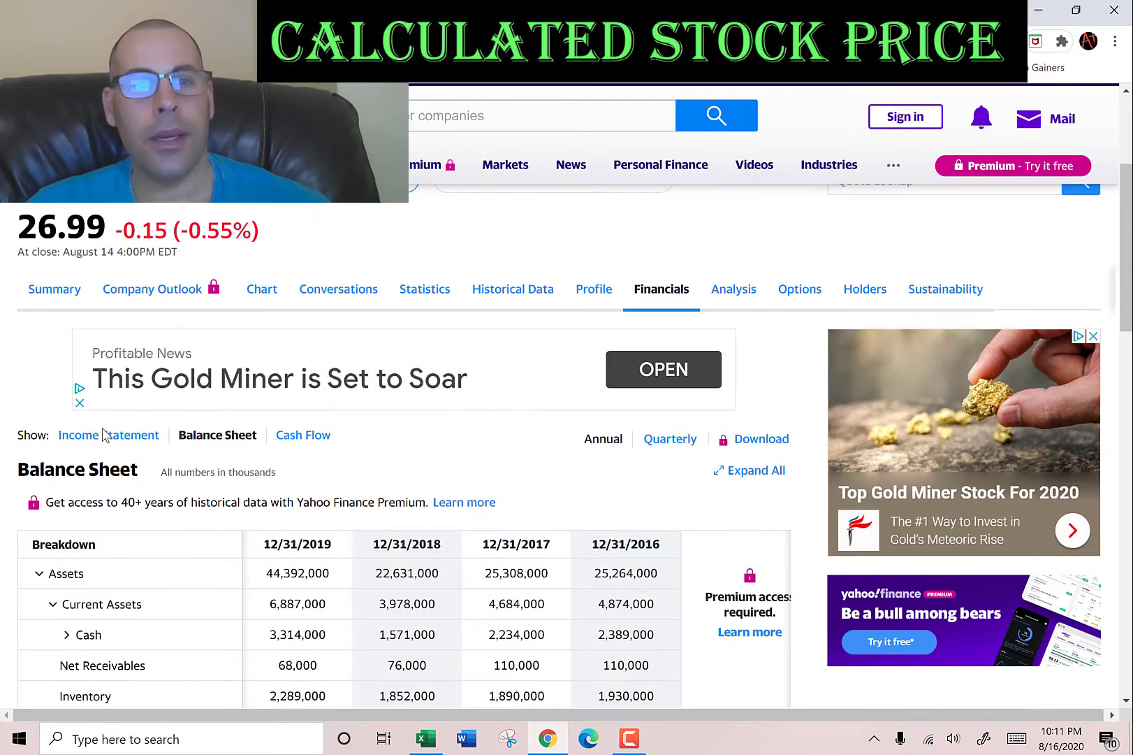
click(105, 435)
scroll(347, 401, down, 4)
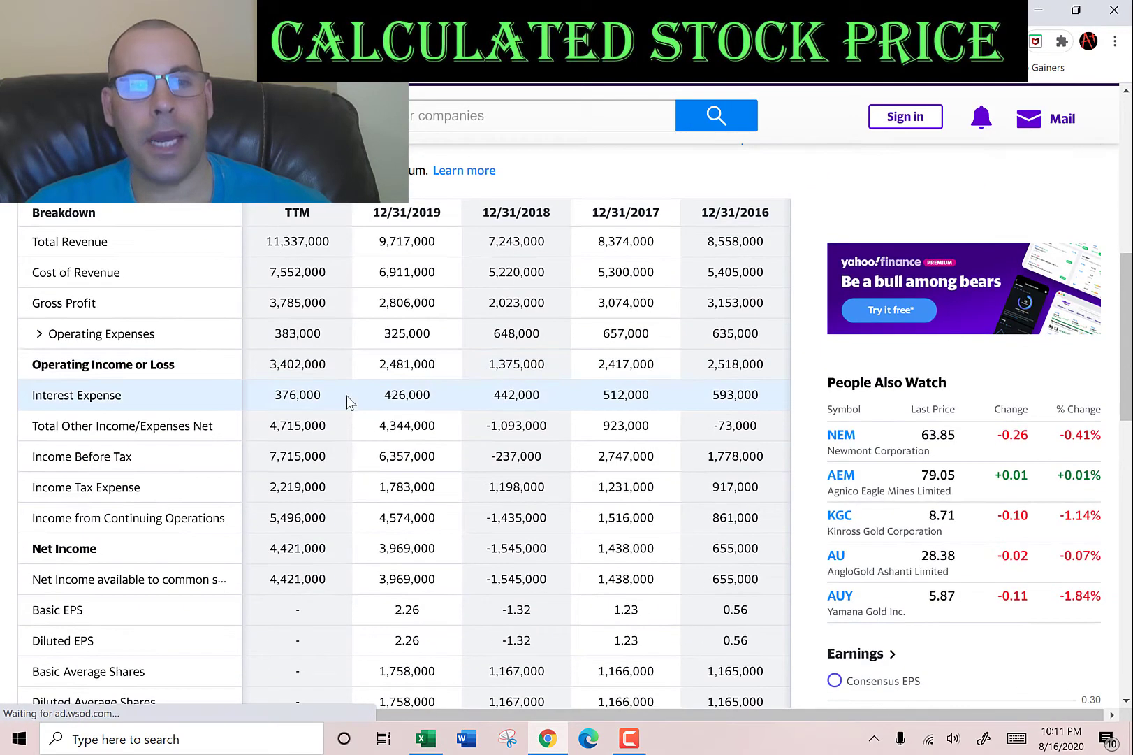
Copy the 2019 operating income 2,481,000 into cell D46 as EBIT.
double_click(398, 362)
key(ctrl+c)
key(alt+Tab)
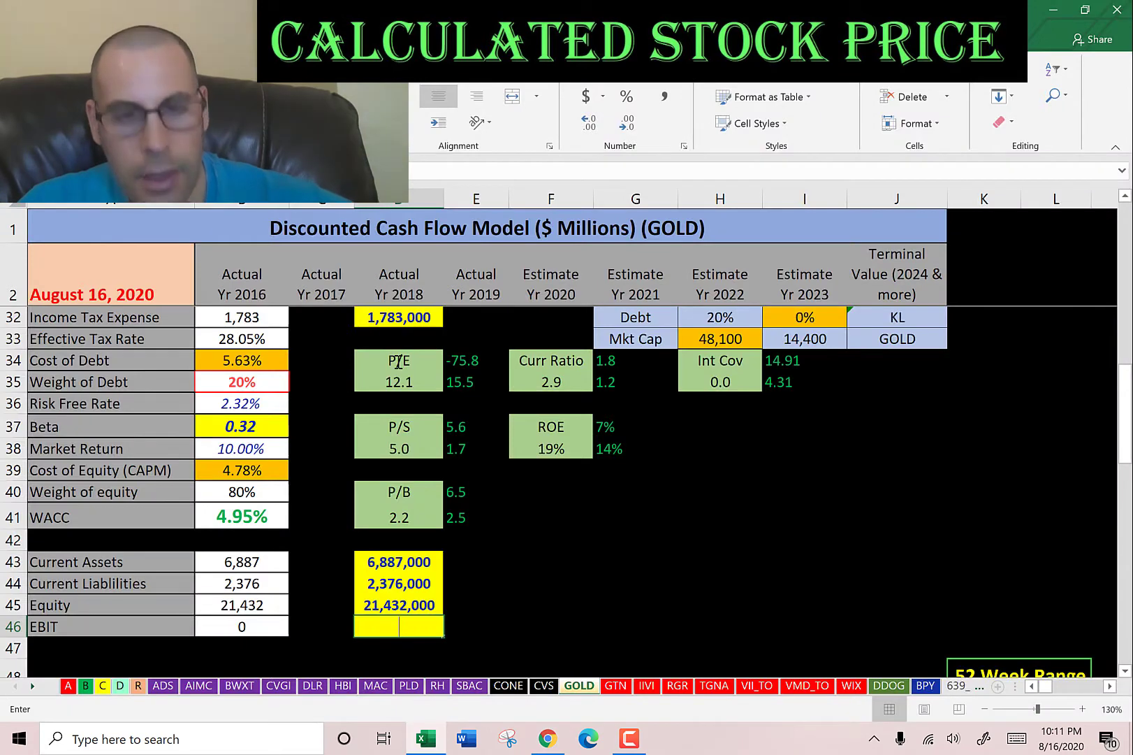
key(ctrl+v)
key(Return)
click(205, 363)
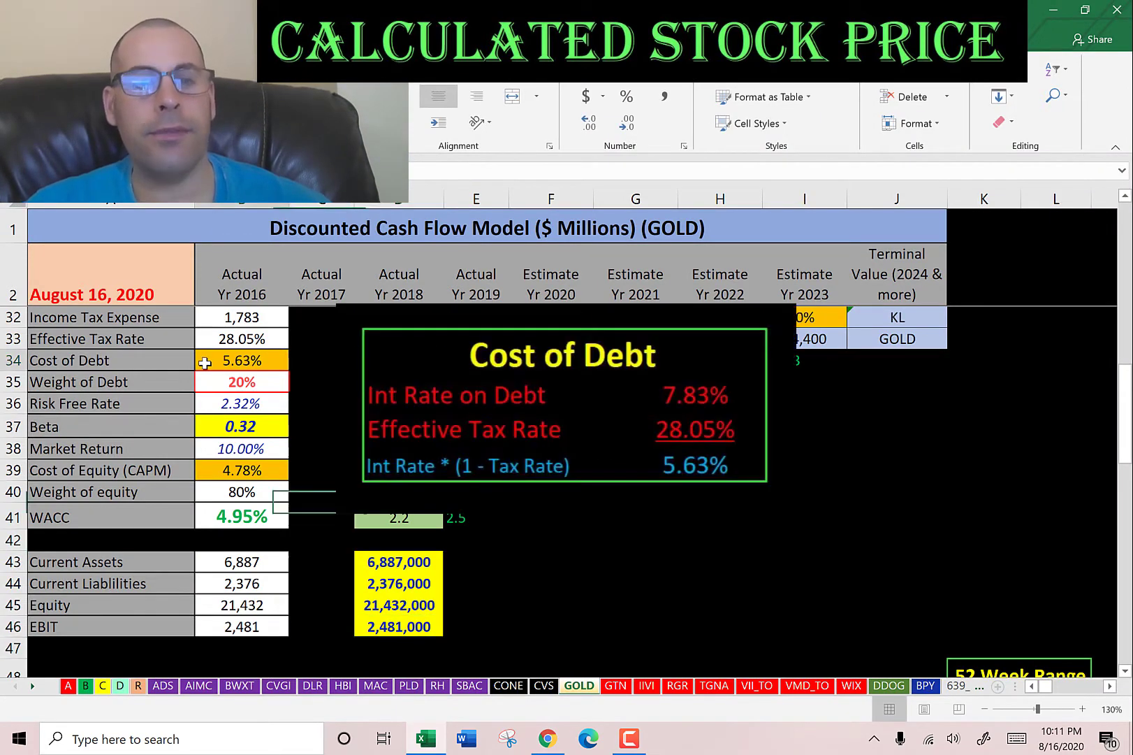
key(Down)
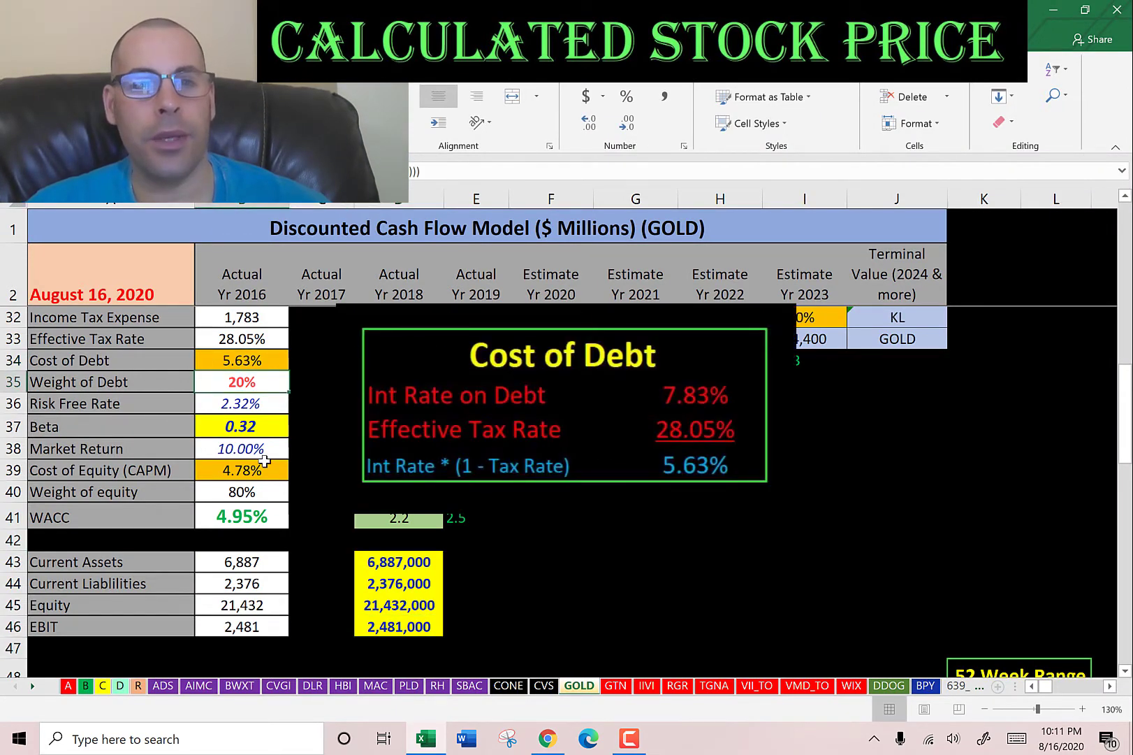
click(248, 475)
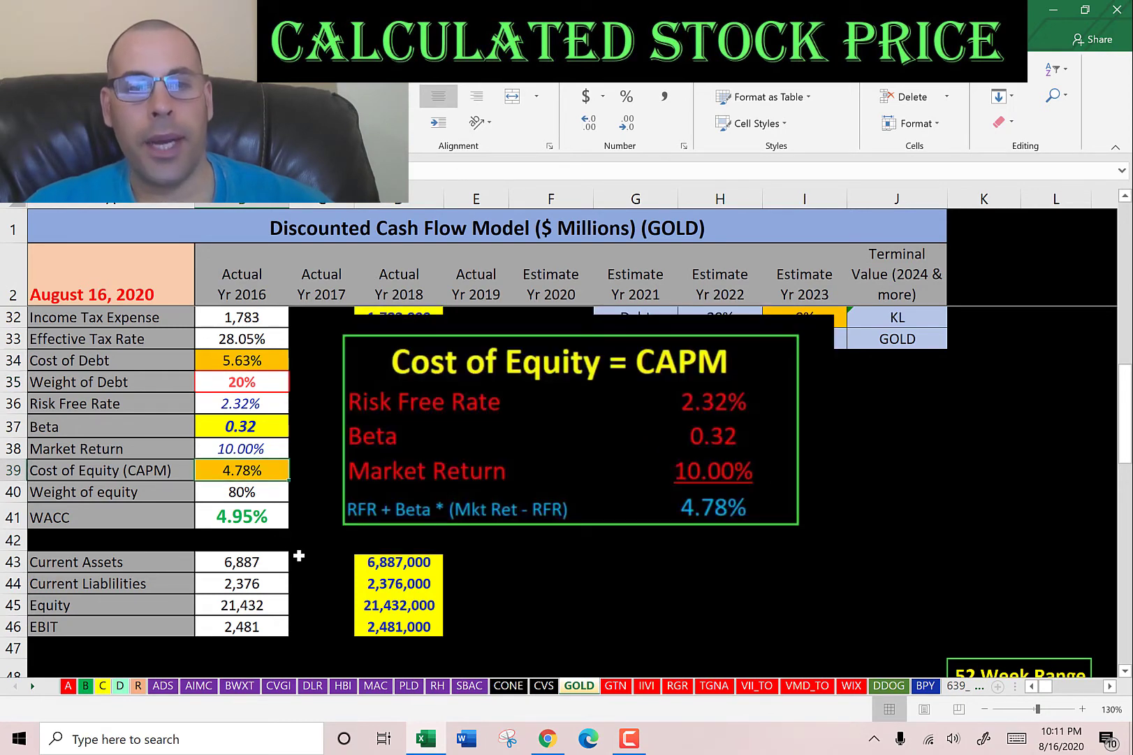
key(Down)
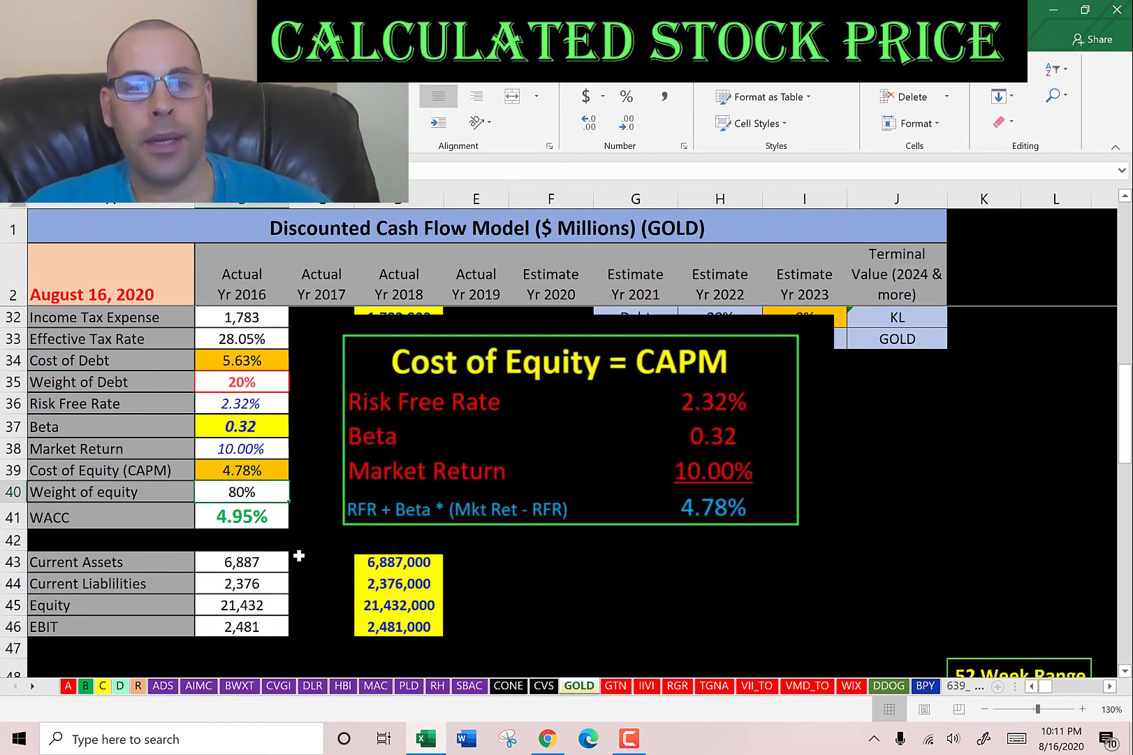
click(257, 524)
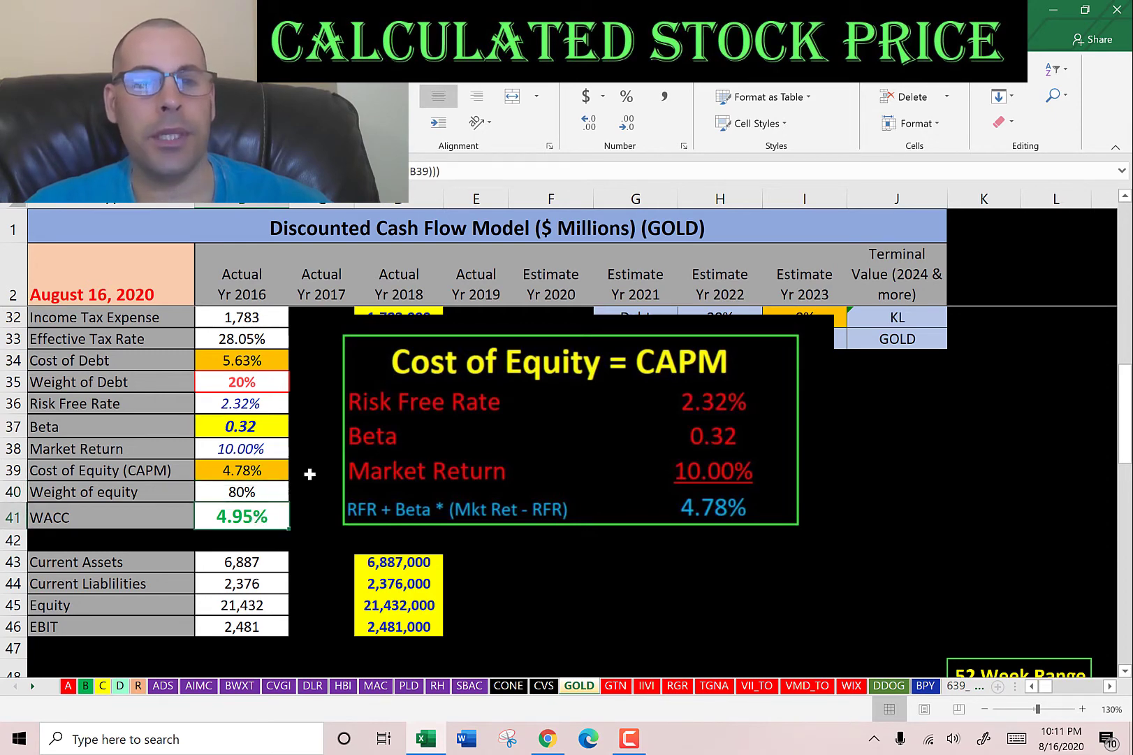
click(264, 357)
click(241, 470)
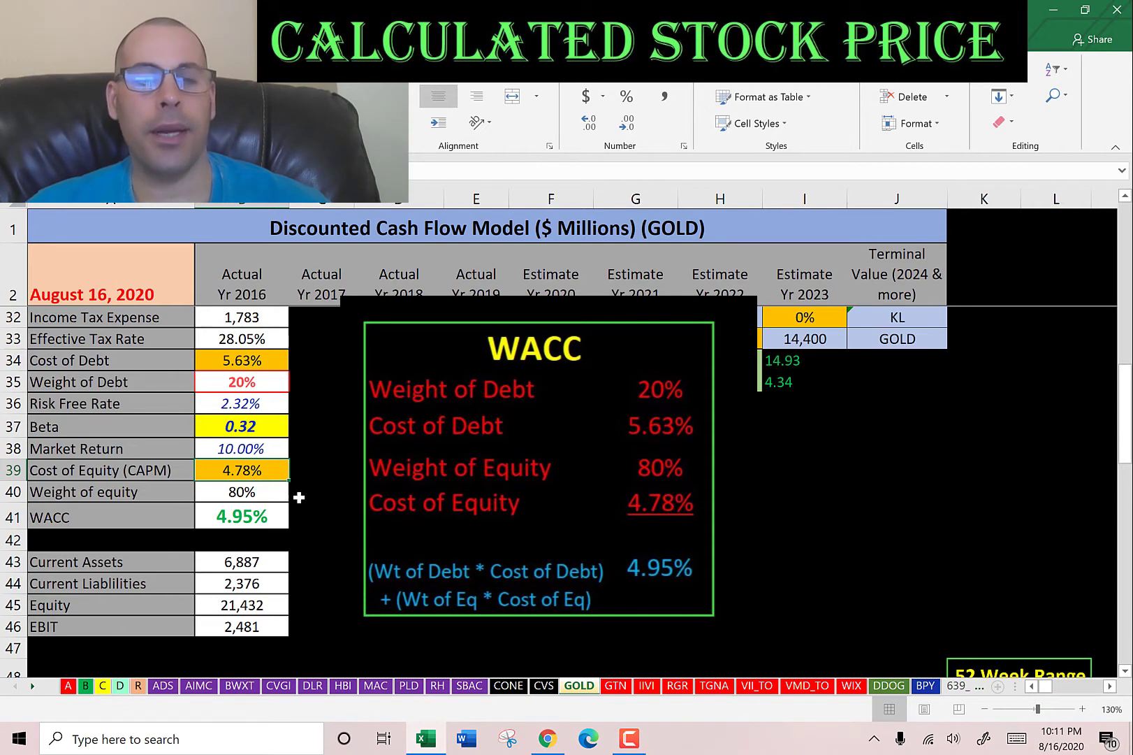
scroll(559, 489, up, 10)
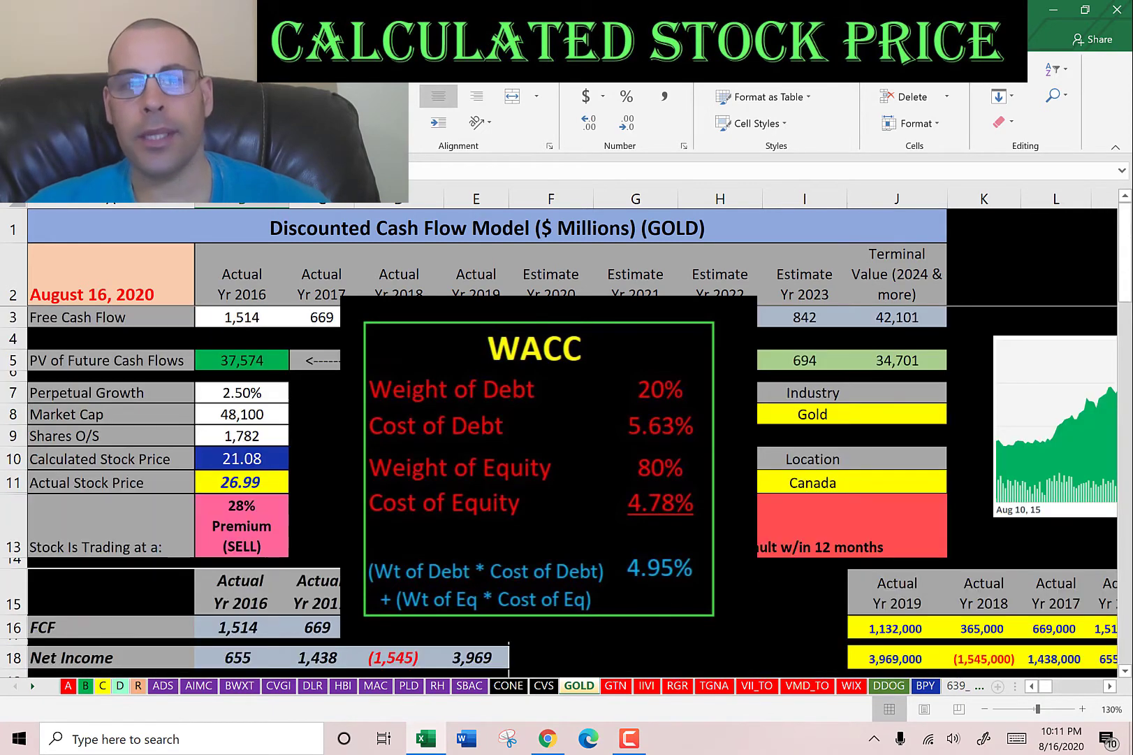
click(551, 317)
click(635, 316)
click(720, 317)
click(797, 310)
click(888, 317)
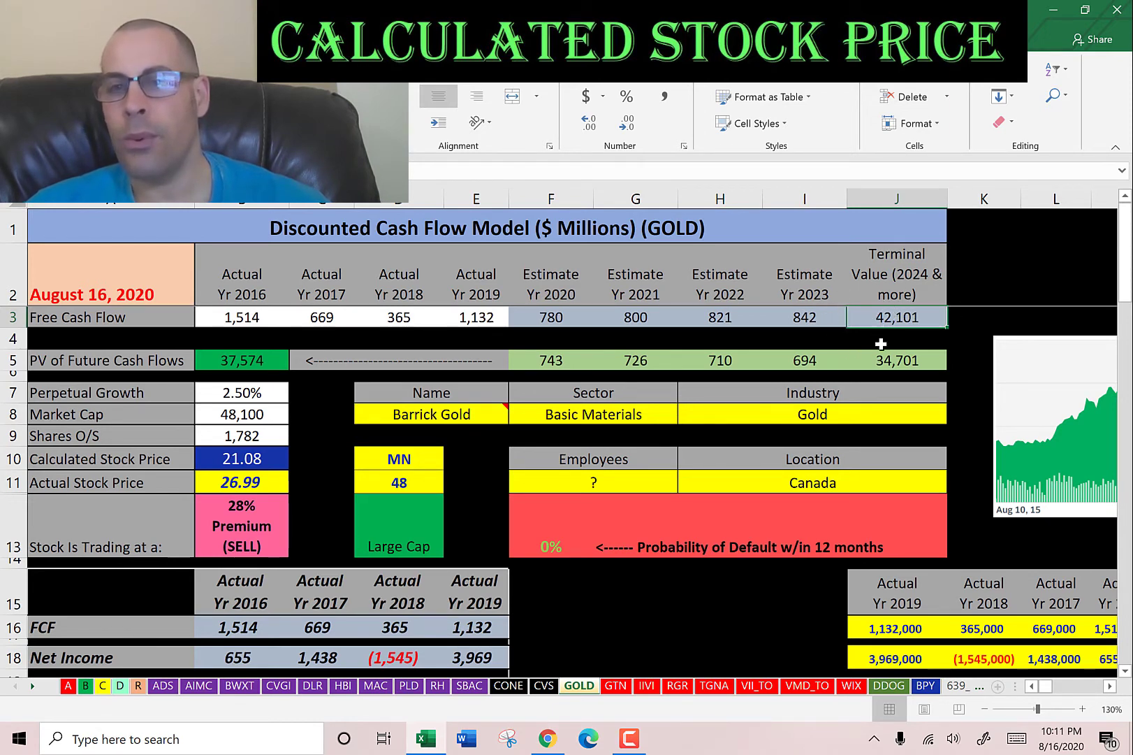
click(904, 360)
click(790, 355)
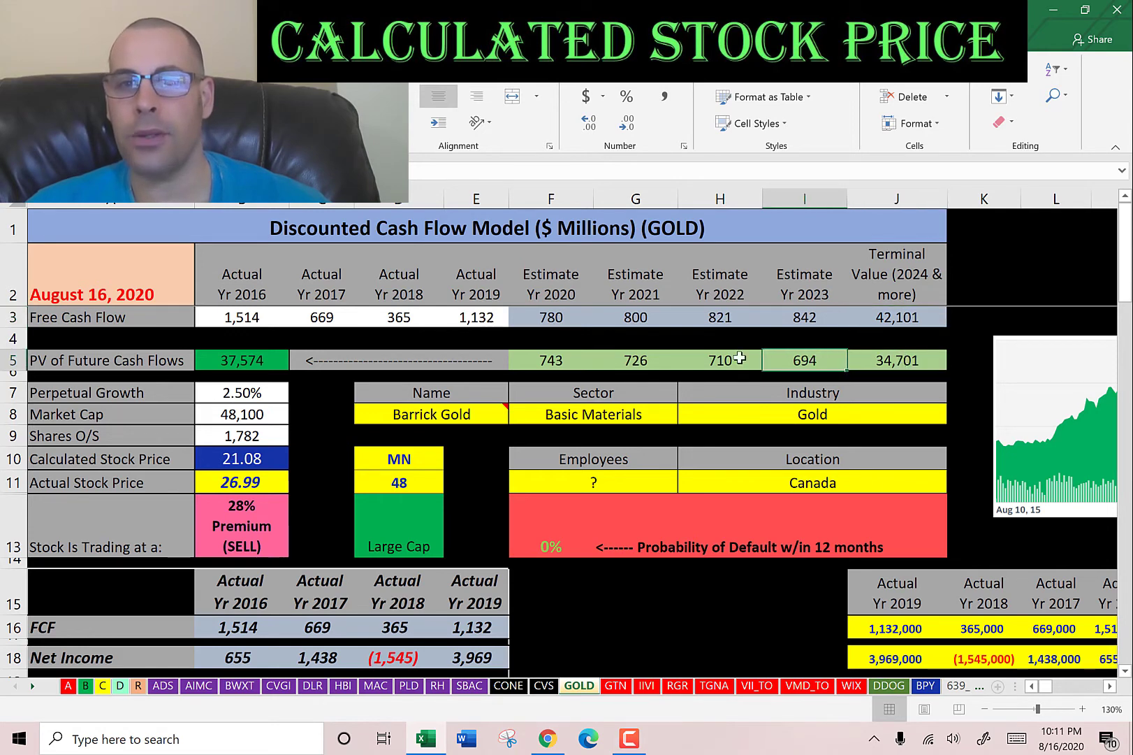
click(653, 359)
click(543, 358)
click(632, 359)
click(726, 358)
click(829, 352)
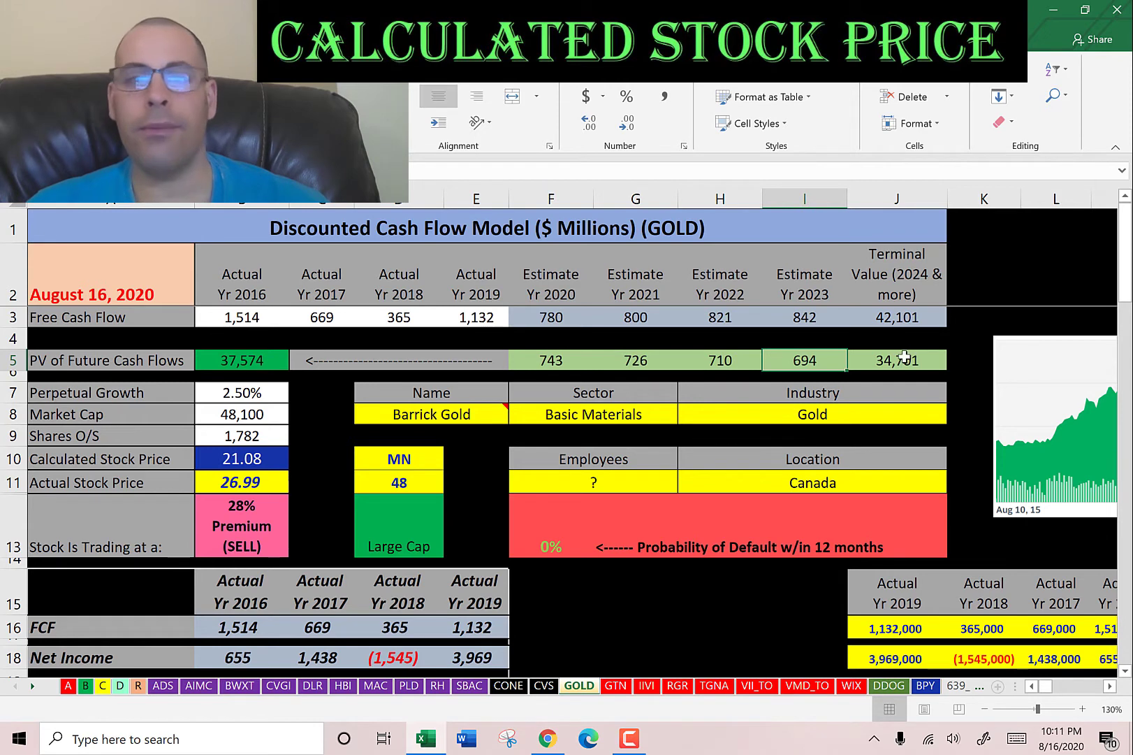
click(894, 360)
click(248, 362)
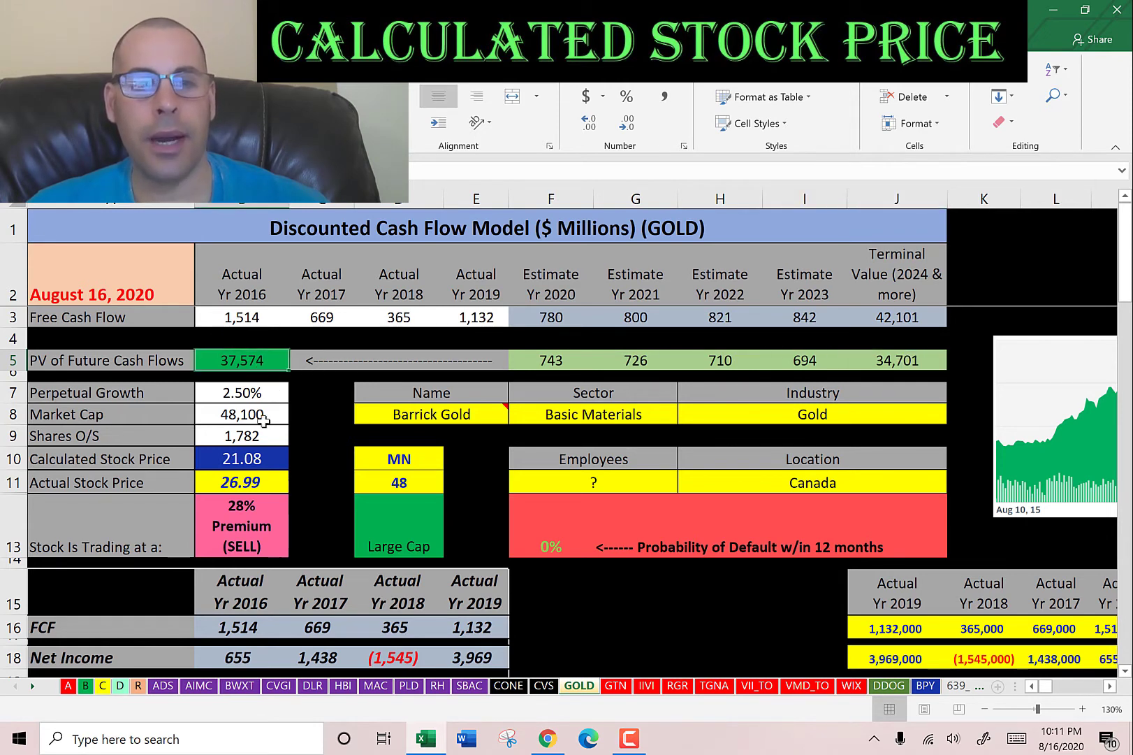
click(242, 436)
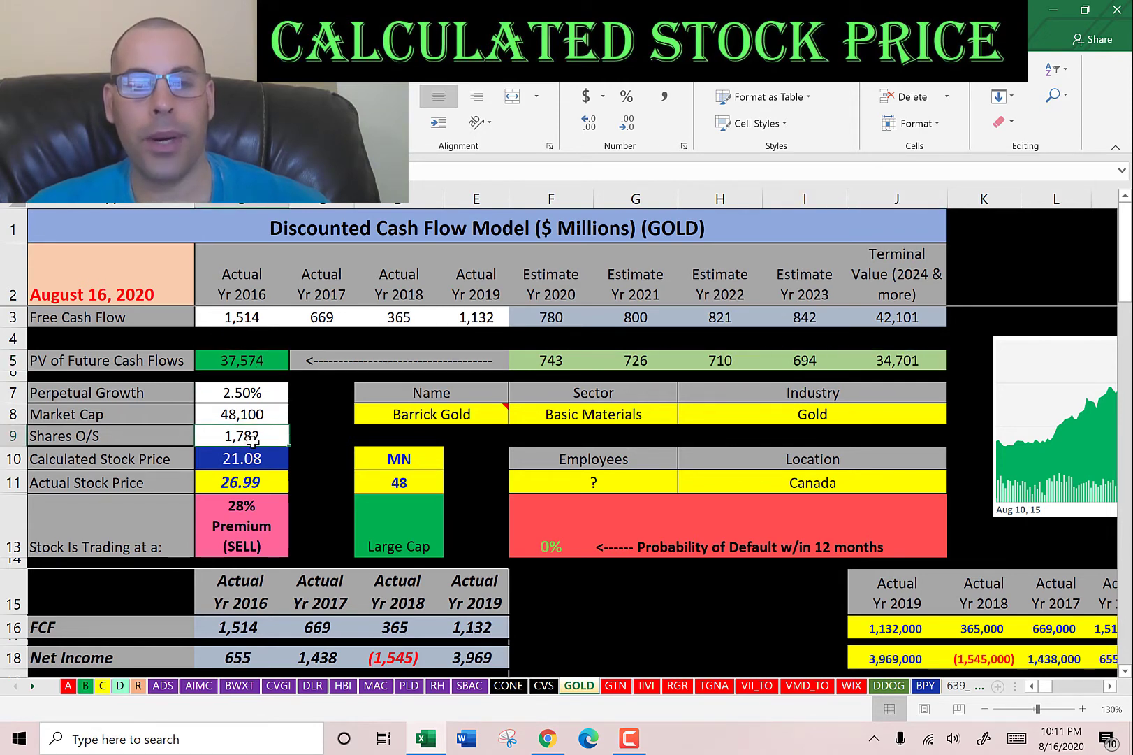
click(232, 456)
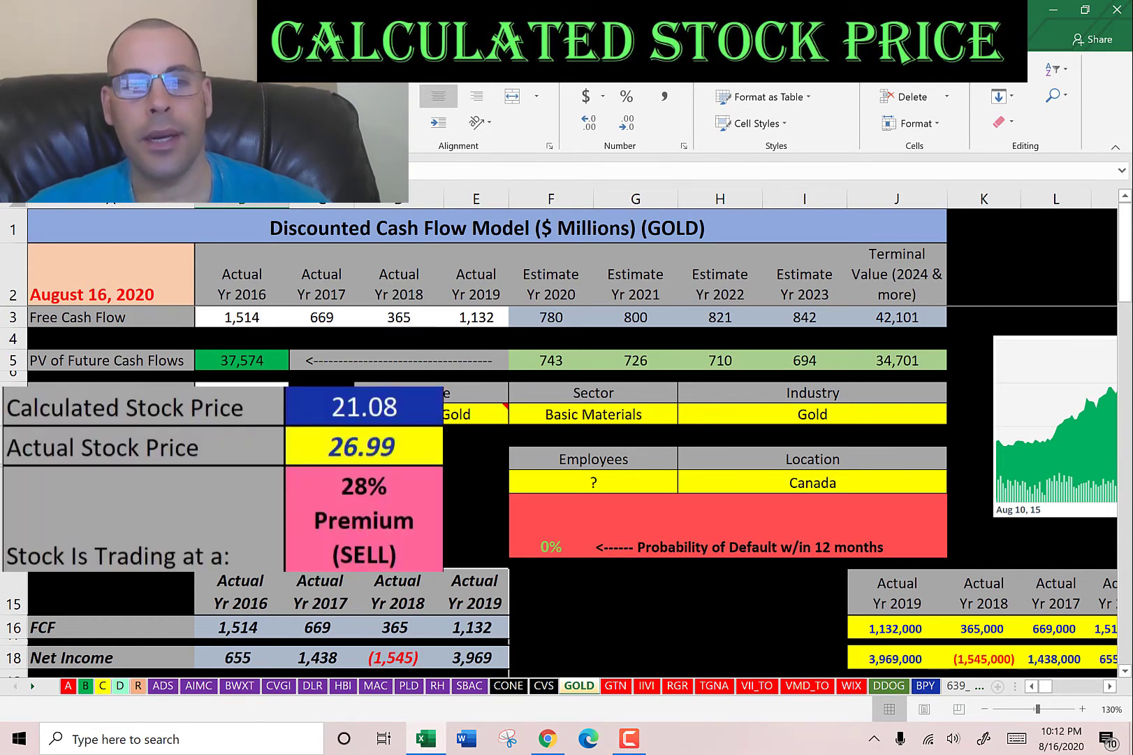
Inspect the premium-versus-price formula, review the GOLD fair-value estimate, then return to the DCF sheet.
click(237, 495)
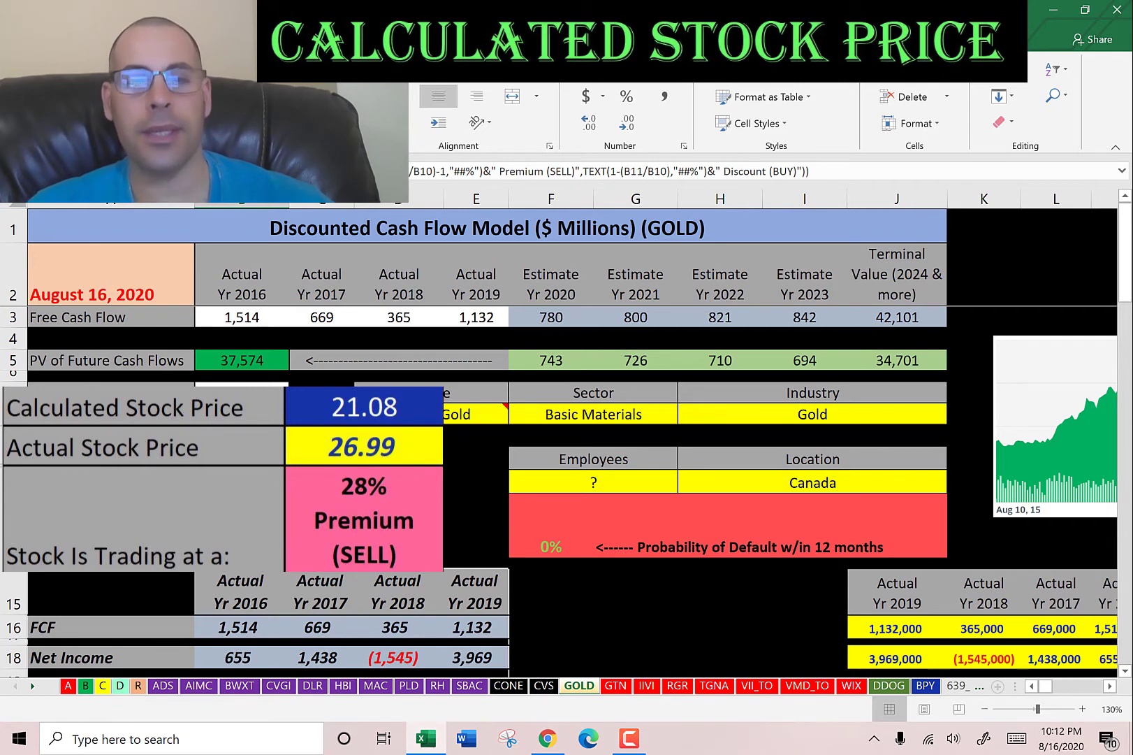
key(alt+Tab)
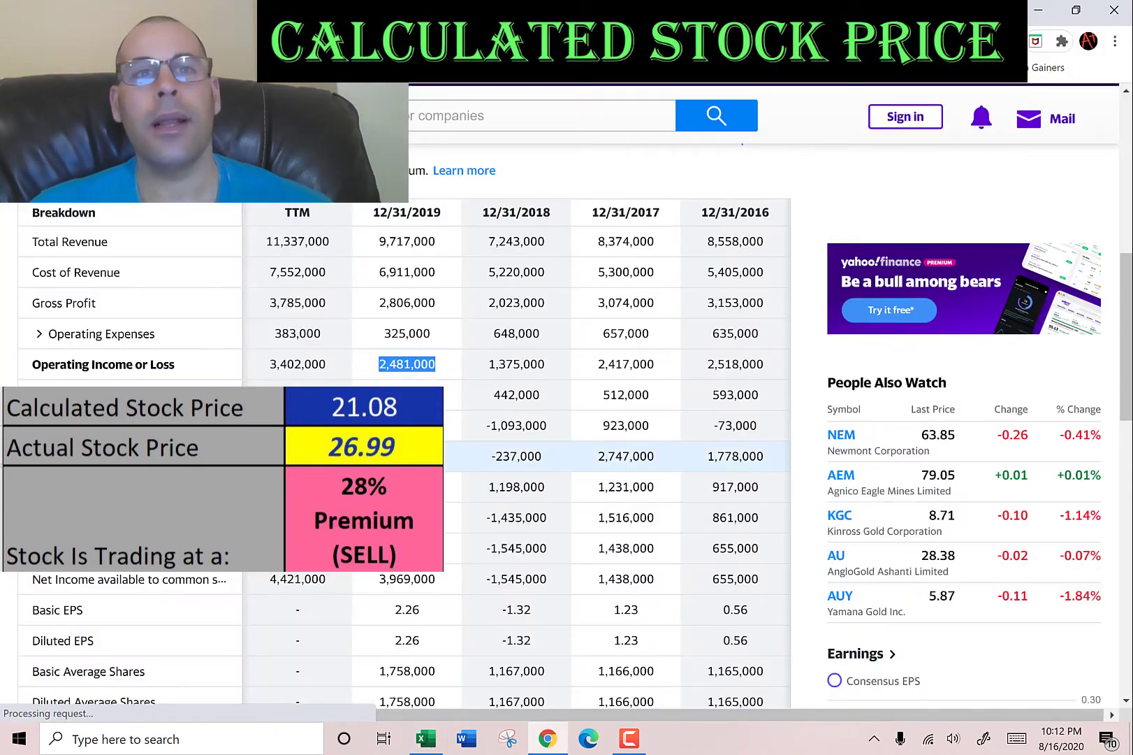
key(ctrl+Tab)
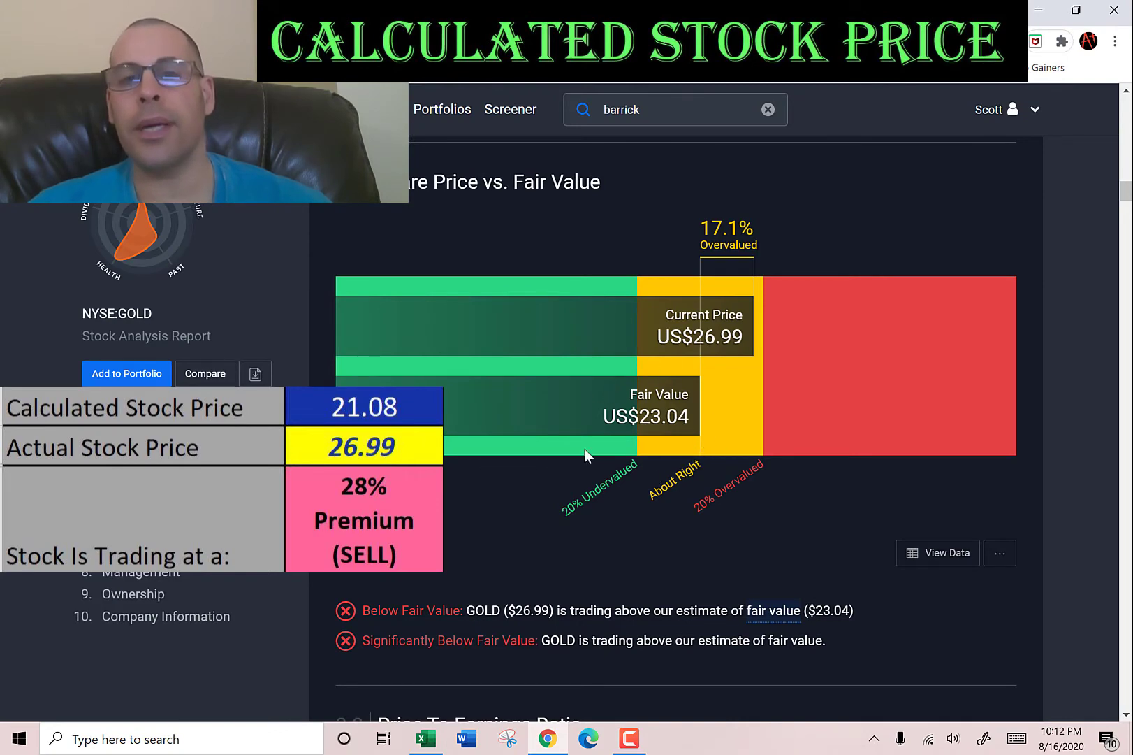
key(alt+Tab)
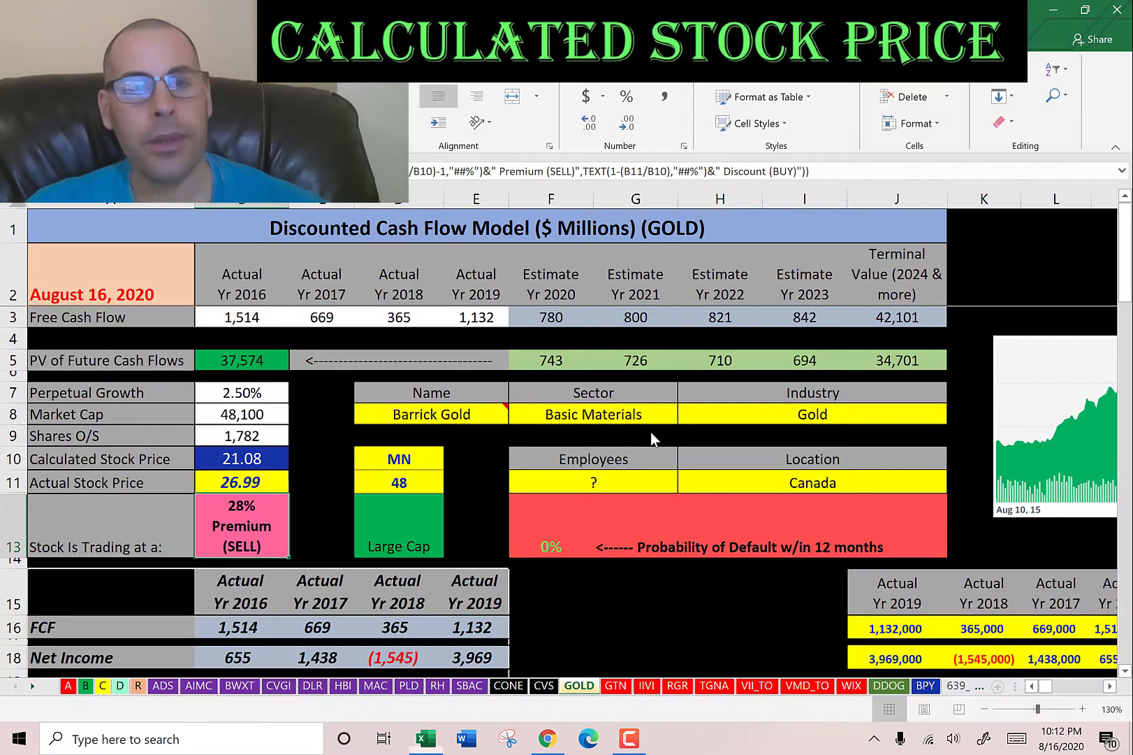
Drag the stock price chart into the sheet's middle and delete it.
drag(1017, 380, 296, 374)
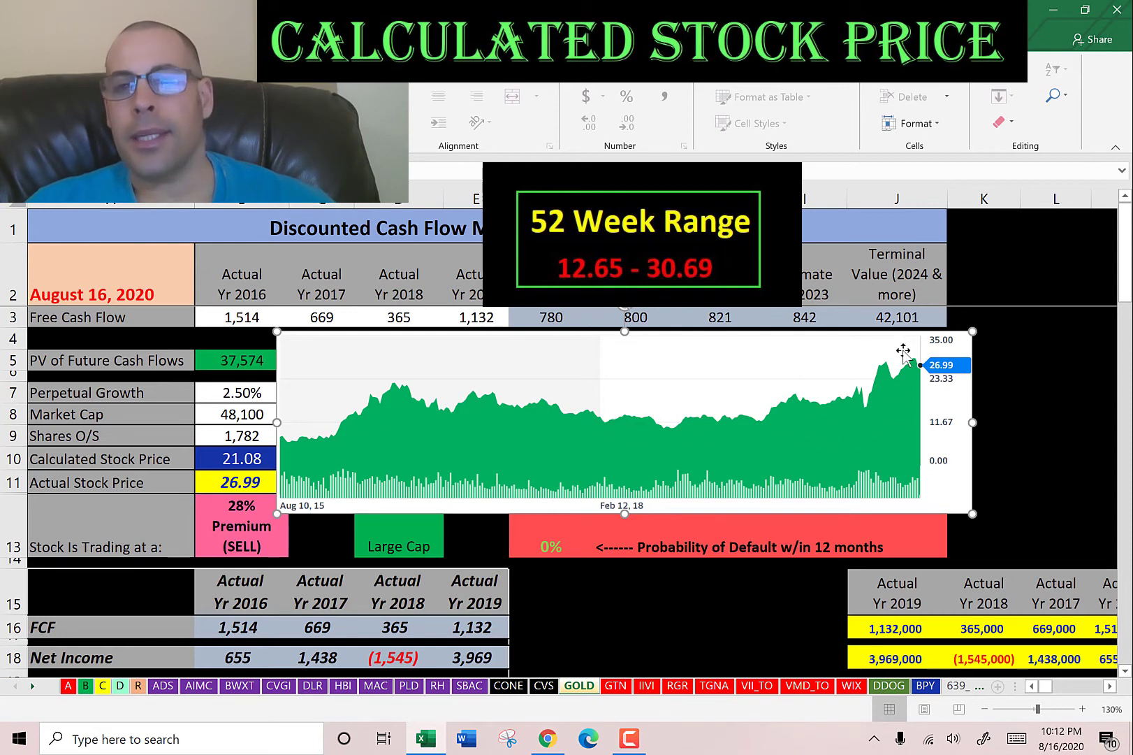
drag(362, 390, 451, 397)
key(Delete)
scroll(463, 389, down, 8)
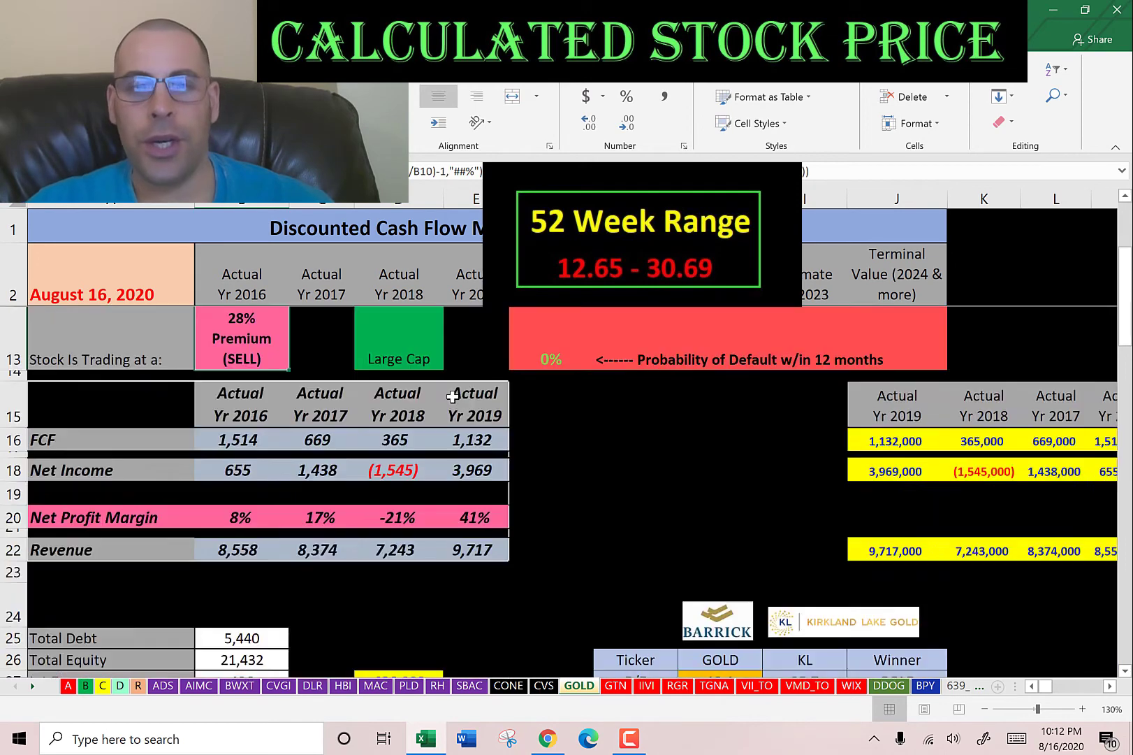
scroll(463, 388, down, 1)
click(391, 403)
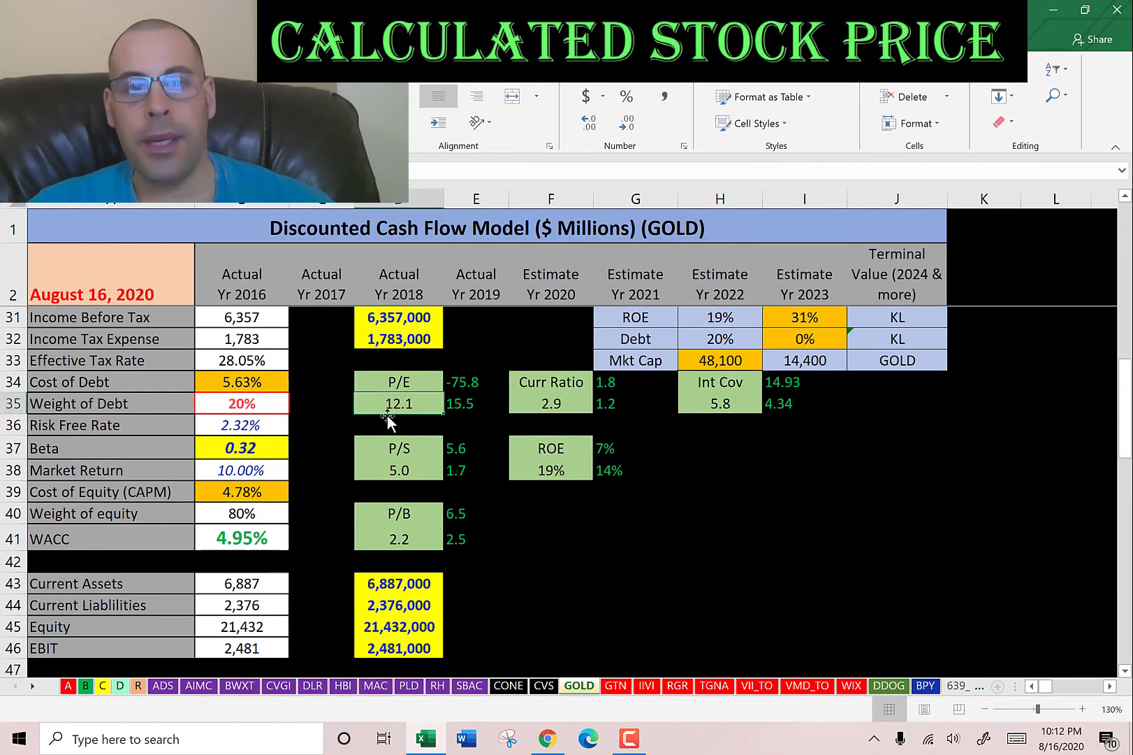
click(392, 468)
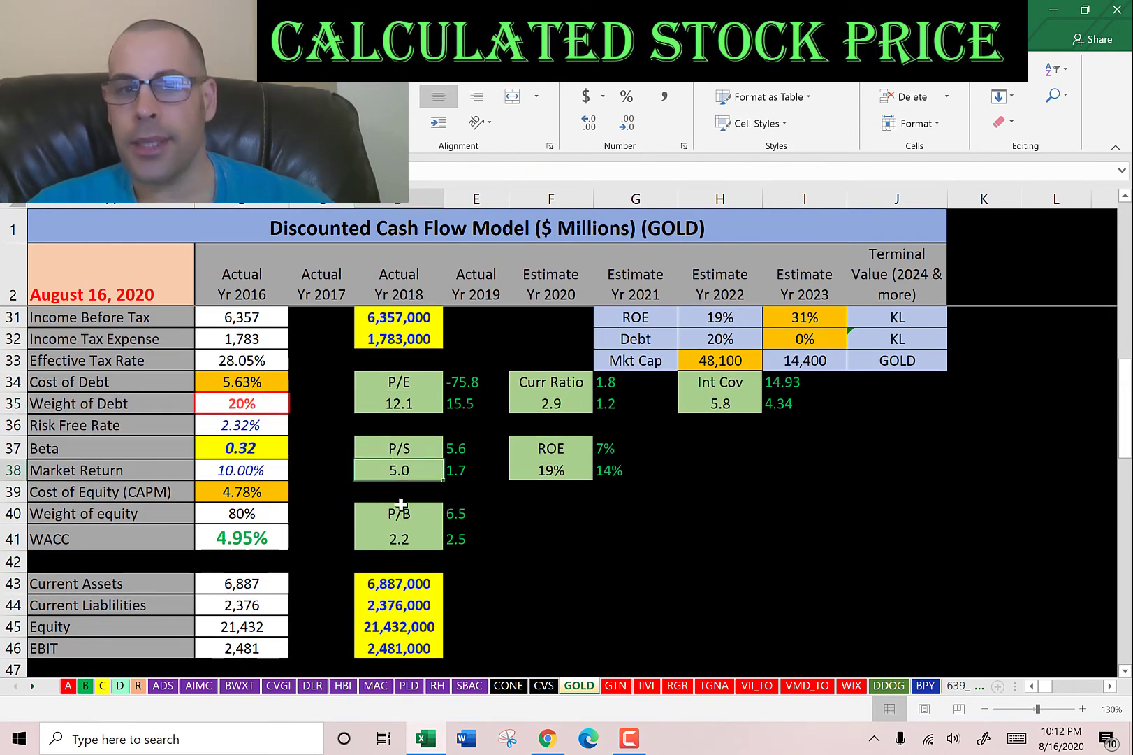
click(402, 535)
scroll(433, 362, down, 3)
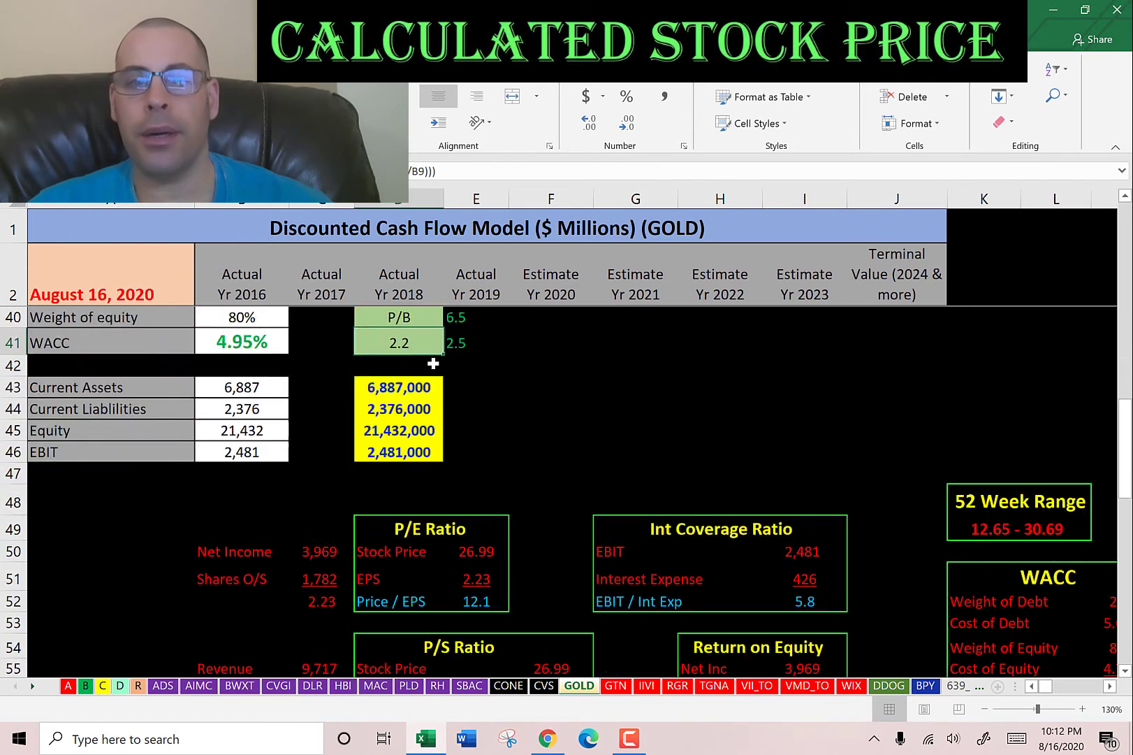
scroll(433, 362, down, 2)
click(458, 416)
click(463, 442)
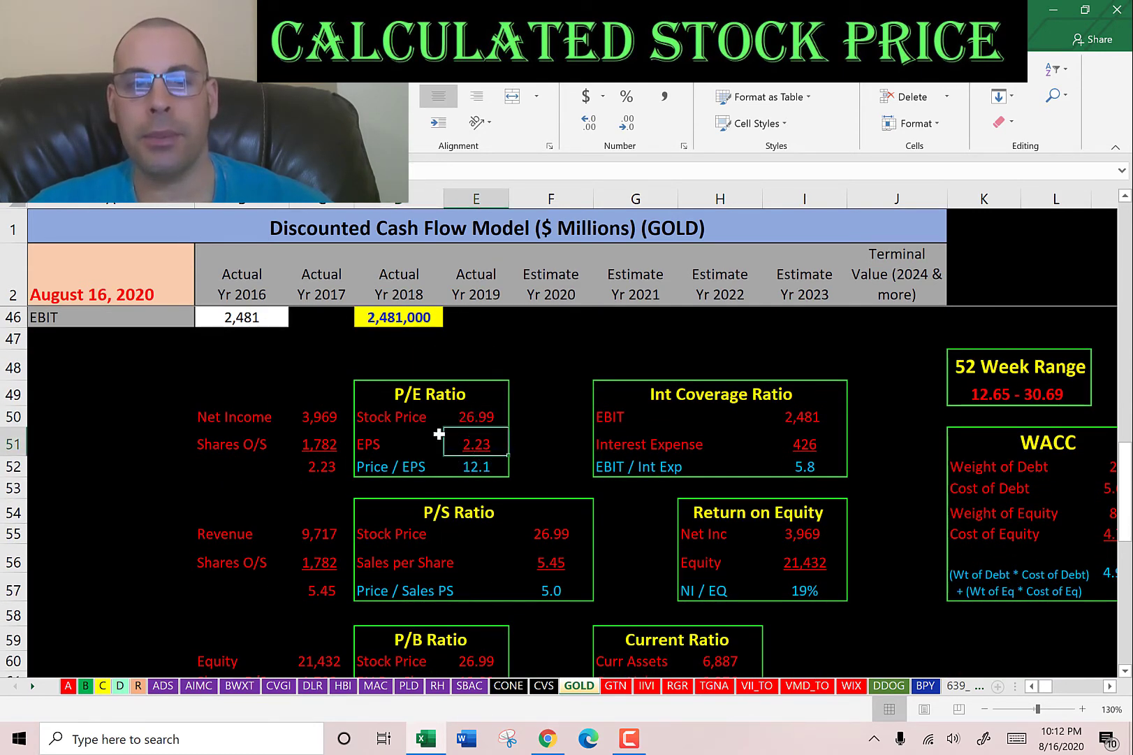
click(301, 422)
click(307, 446)
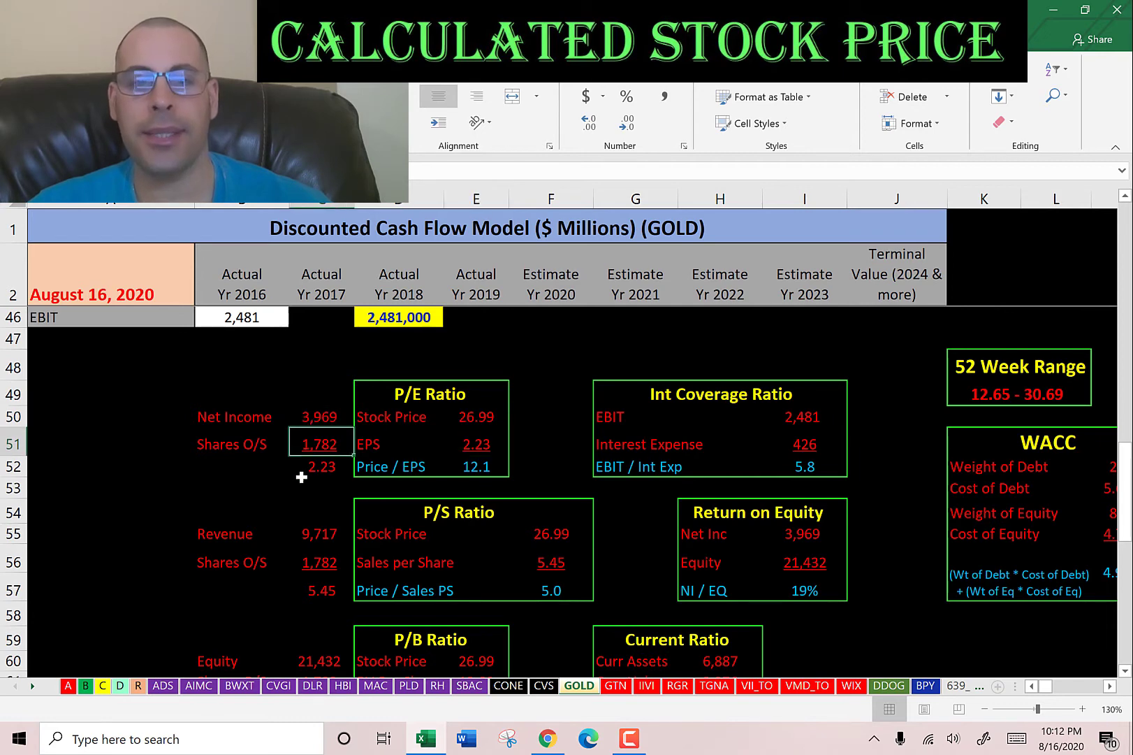
click(475, 465)
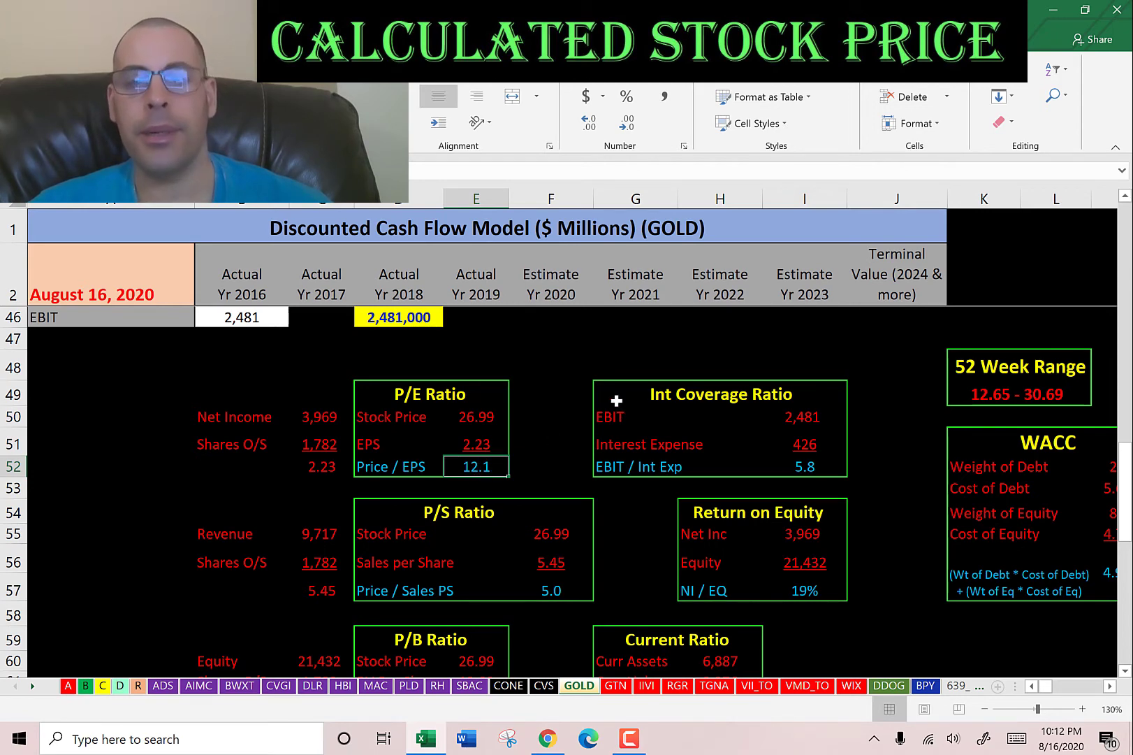
scroll(615, 399, down, 2)
click(552, 411)
click(555, 381)
click(549, 402)
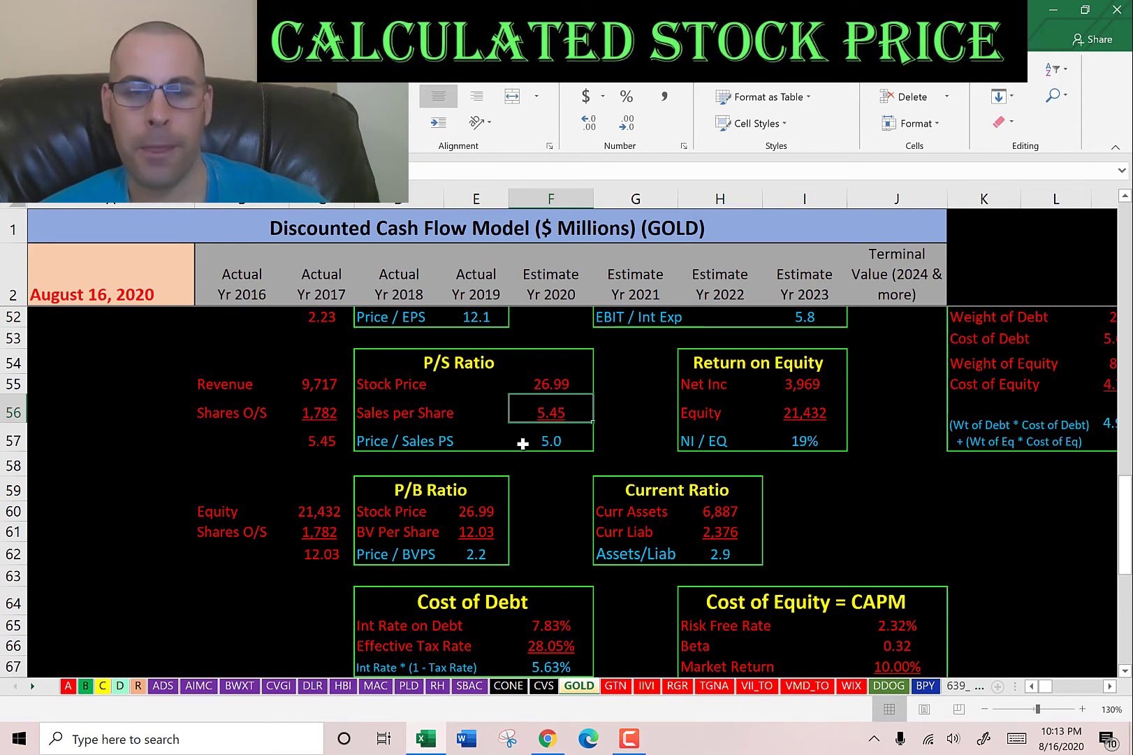
scroll(511, 441, down, 2)
click(482, 344)
click(476, 365)
click(477, 388)
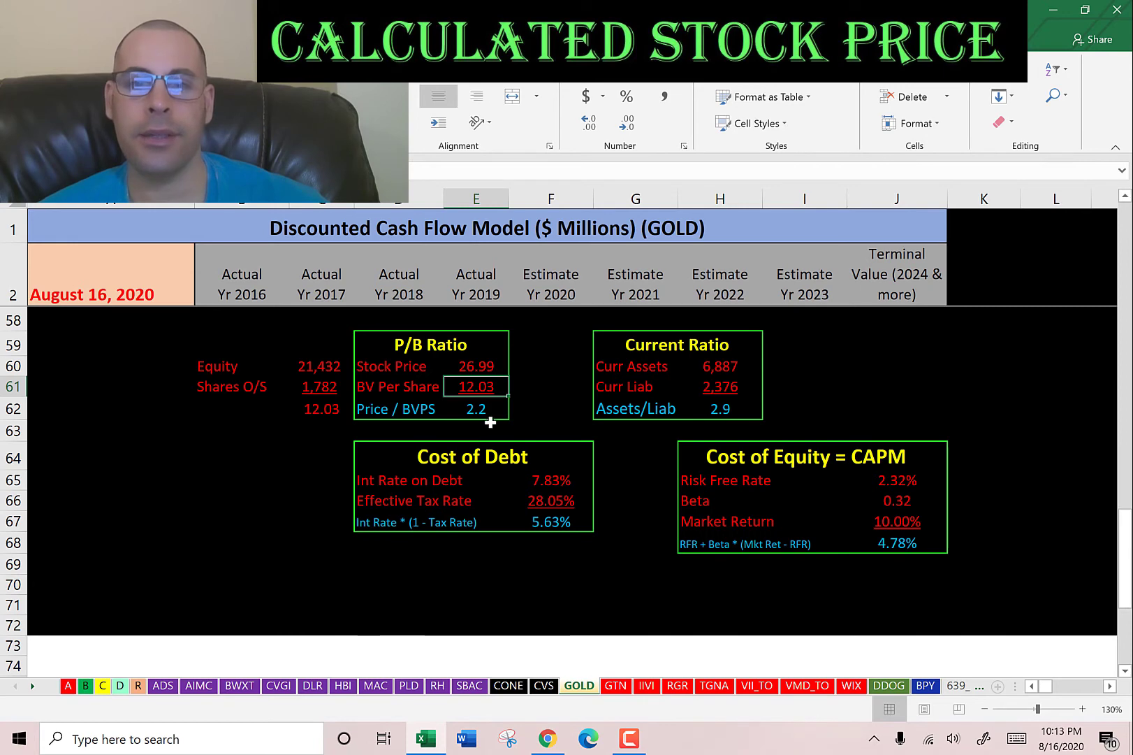
scroll(567, 372, up, 9)
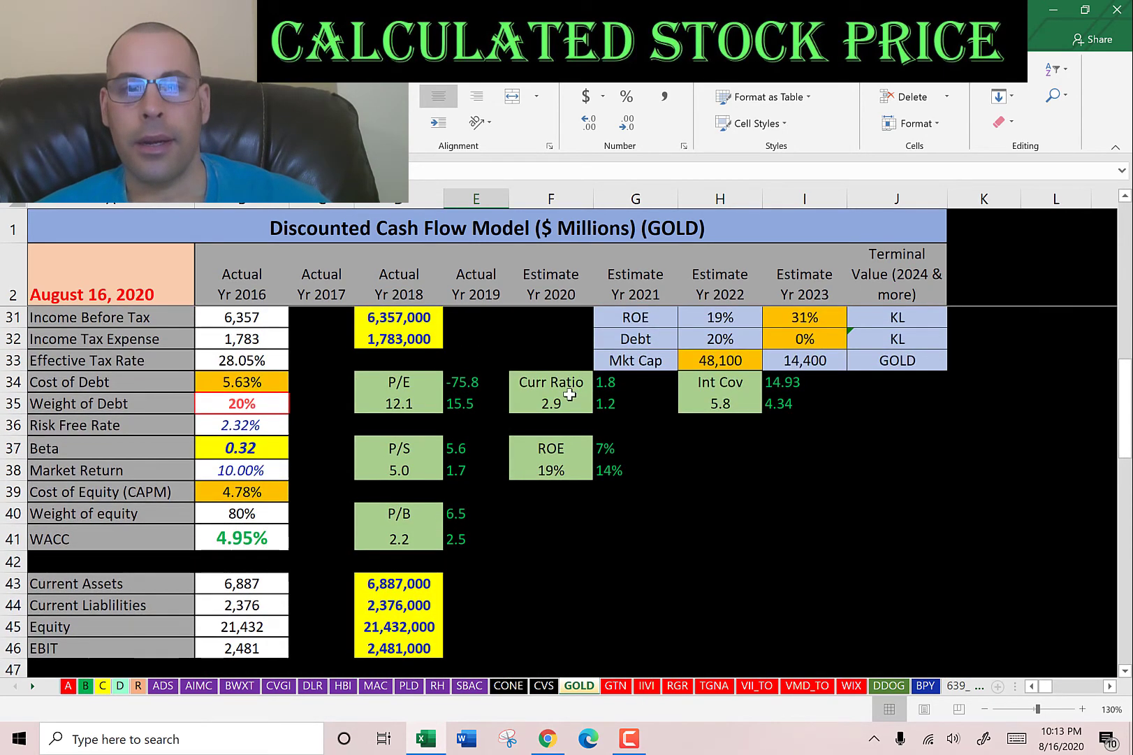
Check the summary values (current ratio 2.9, interest coverage 5.8, ROE 19%) and current assets 6,887 and liabilities 2,376.
click(569, 394)
click(697, 396)
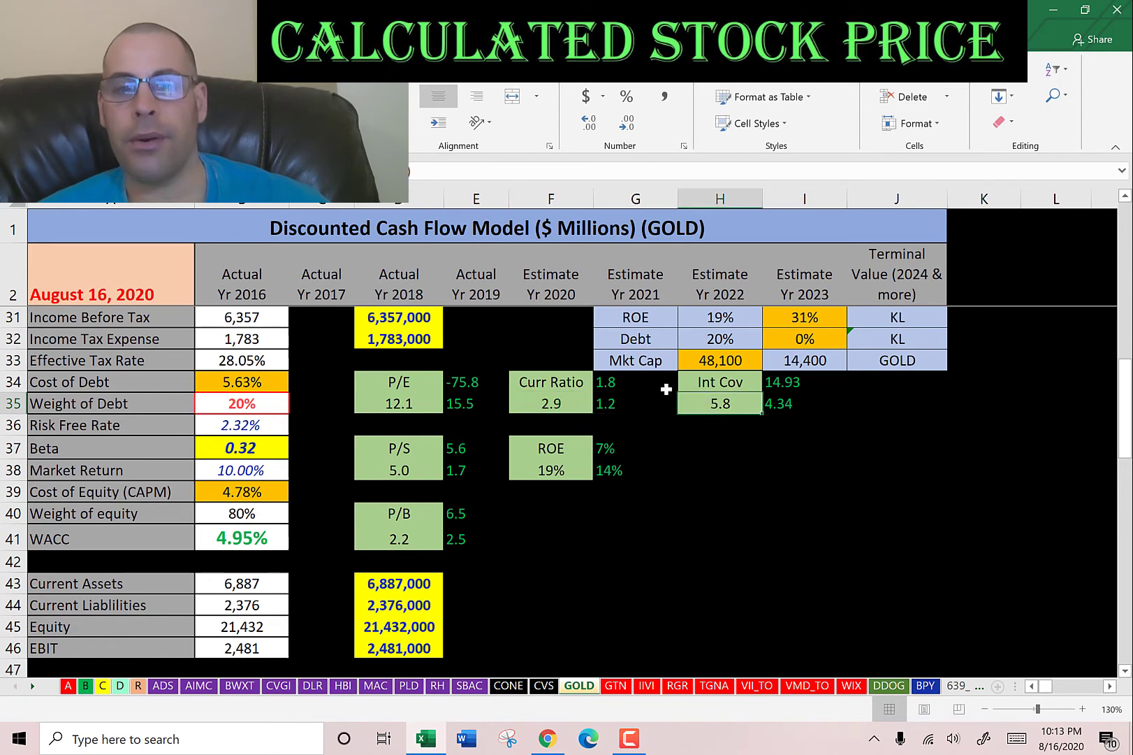
click(535, 475)
scroll(658, 398, down, 7)
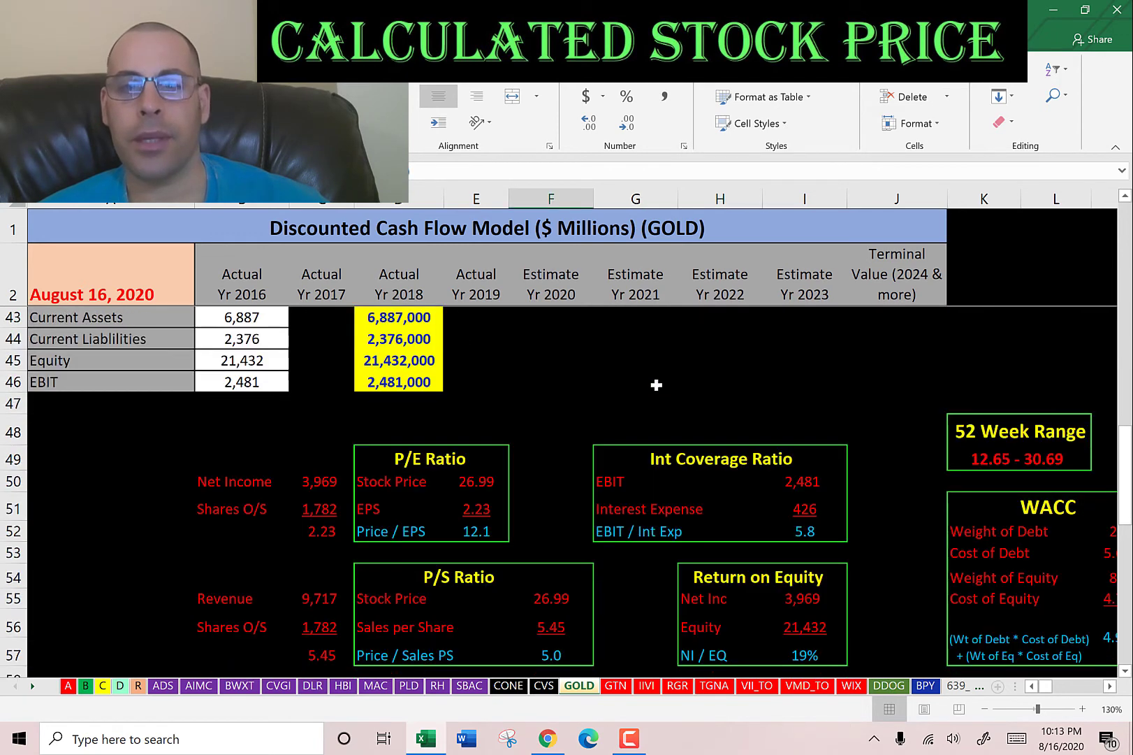
click(723, 517)
click(711, 537)
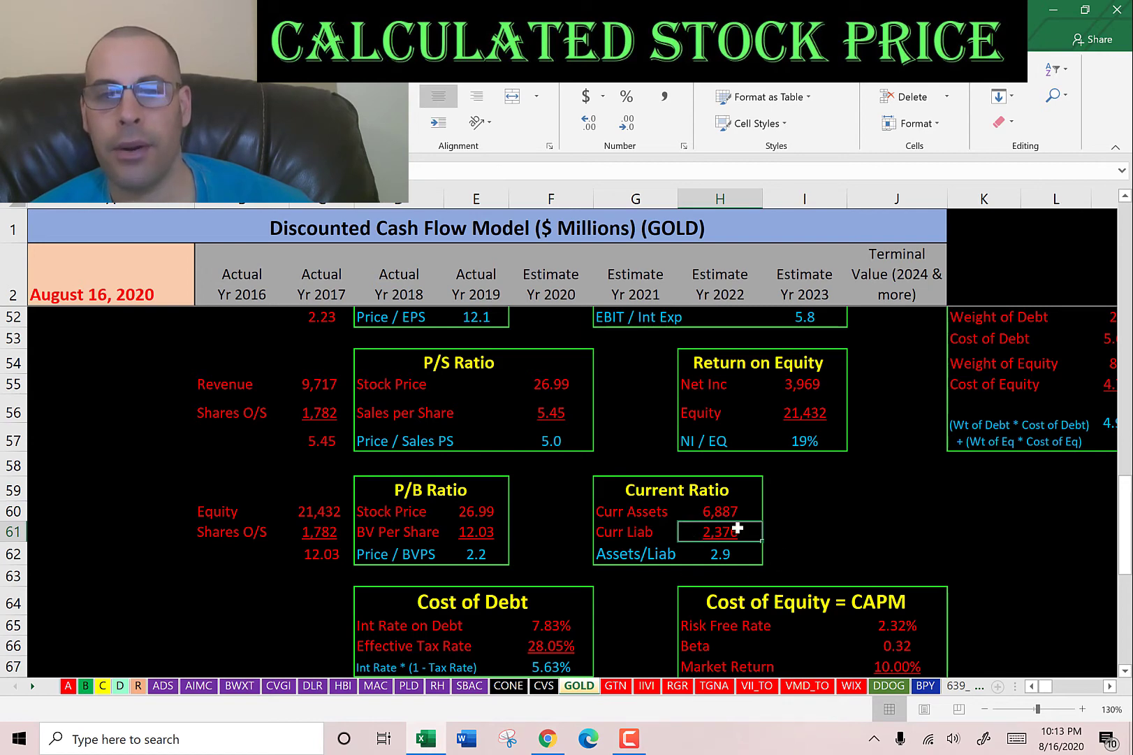
Verify ROE inputs 3,969 and 21,432 and coverage inputs EBIT 2,481 and interest 426.
scroll(693, 556, up, 2)
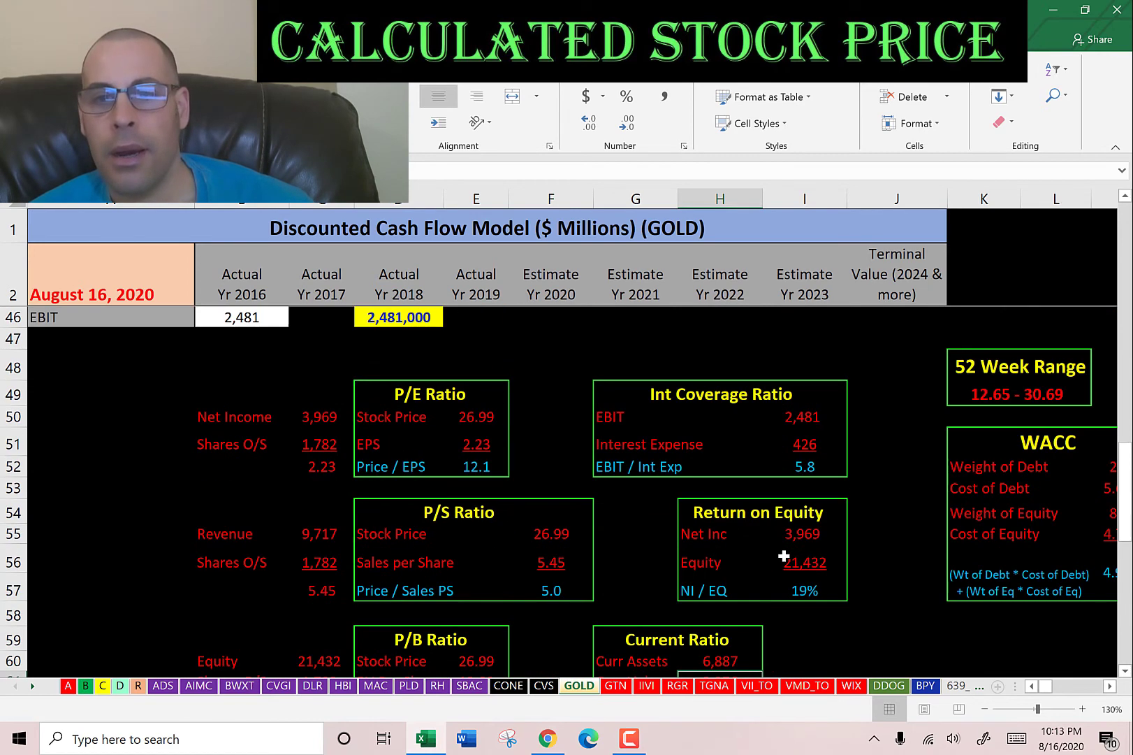
click(790, 538)
click(806, 556)
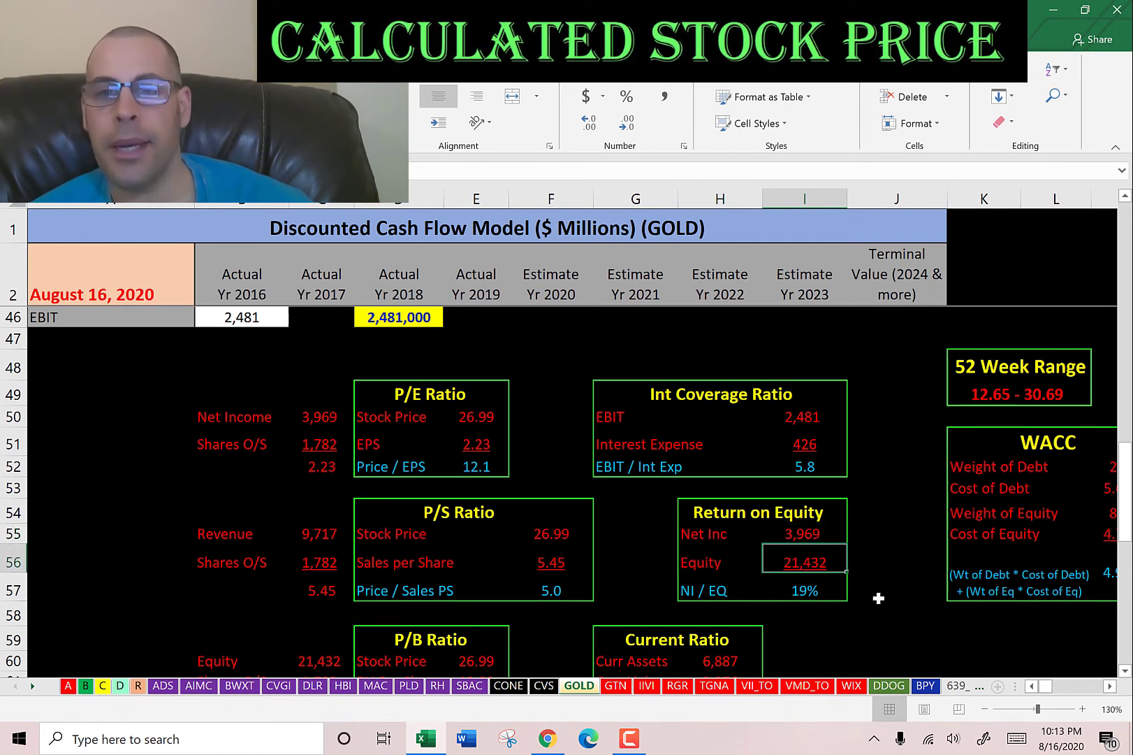
click(801, 416)
click(808, 445)
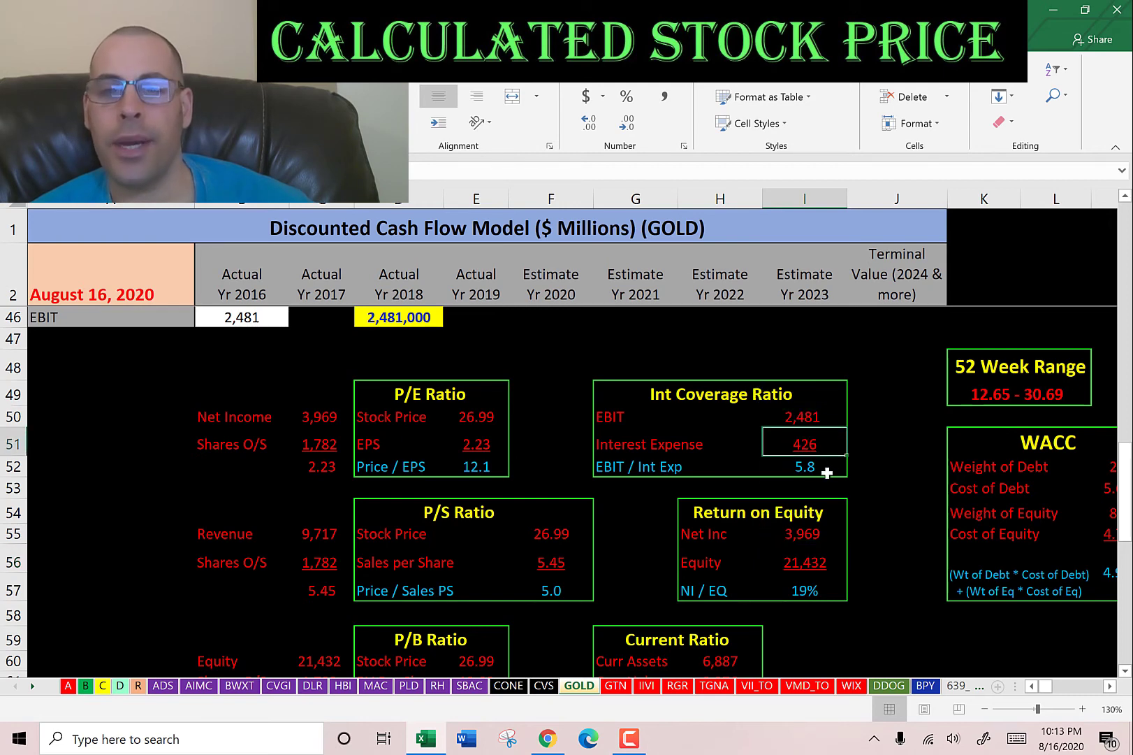
scroll(817, 444, up, 8)
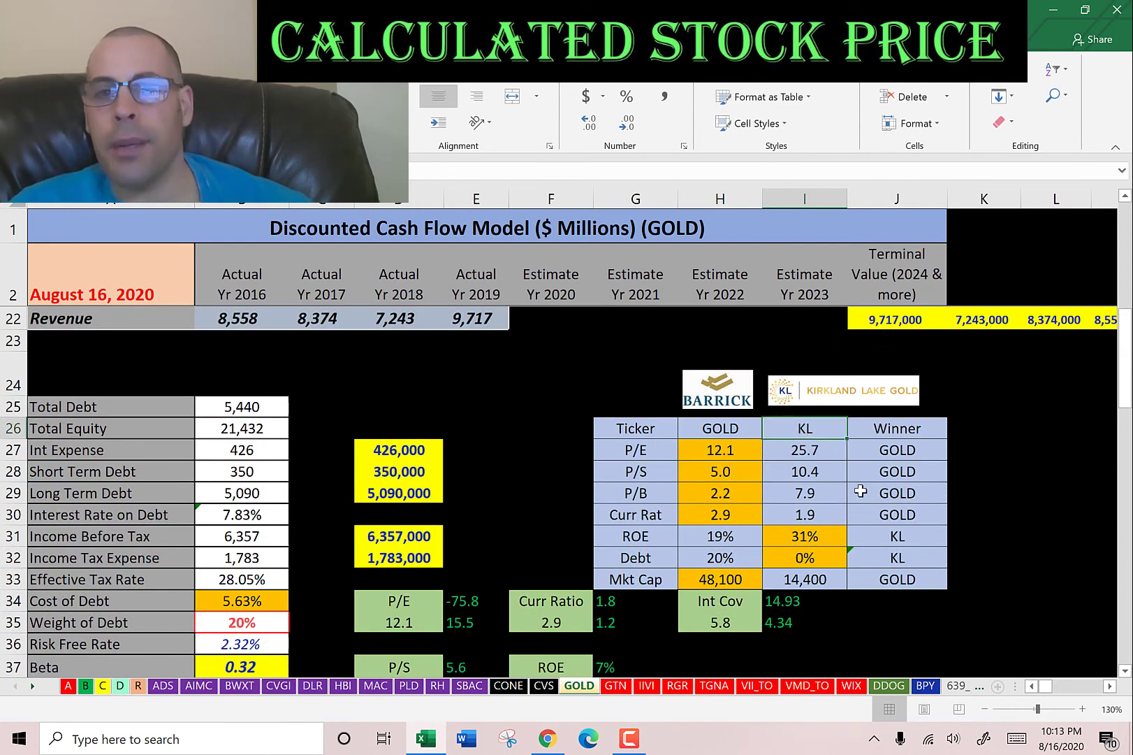
click(888, 428)
key(Right)
scroll(888, 427, right, 3)
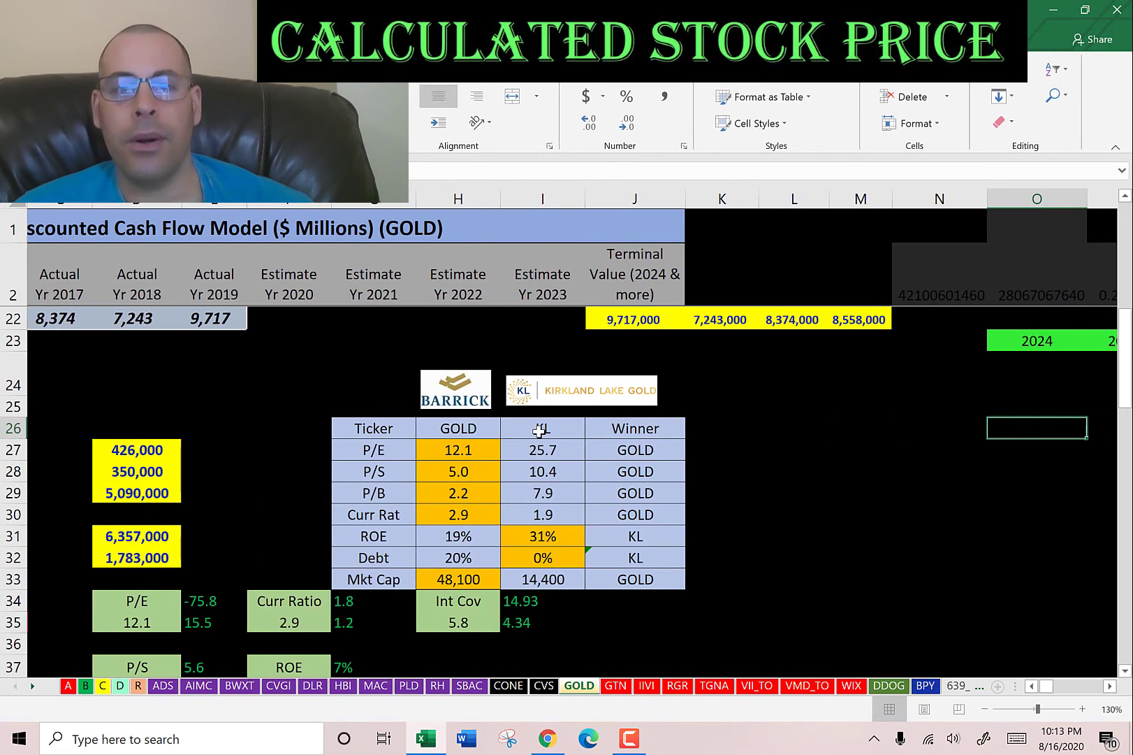
click(539, 429)
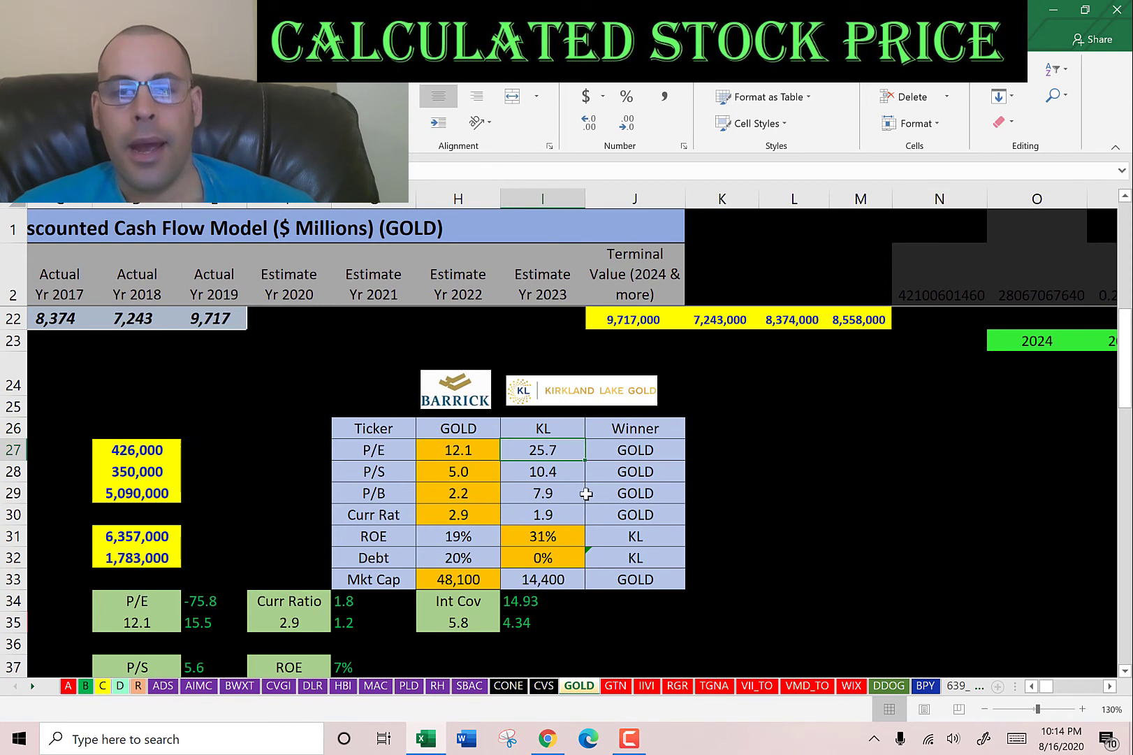
drag(552, 430, 559, 573)
drag(451, 450, 458, 622)
drag(454, 447, 457, 514)
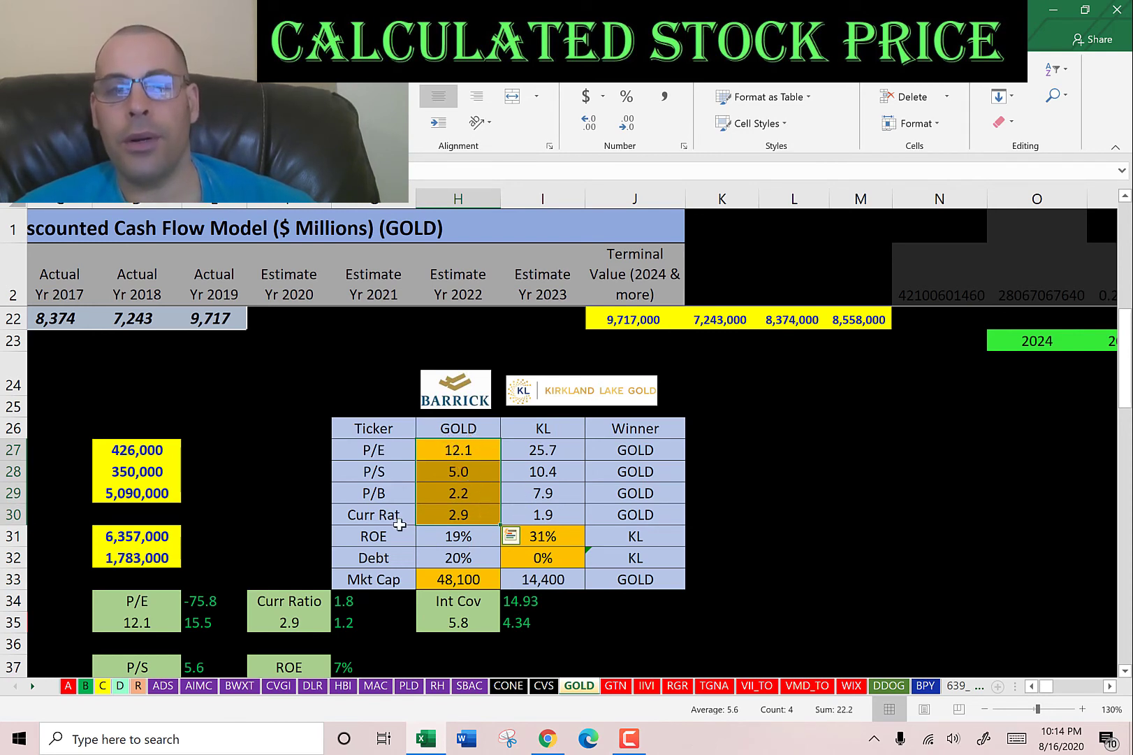
click(539, 539)
click(542, 561)
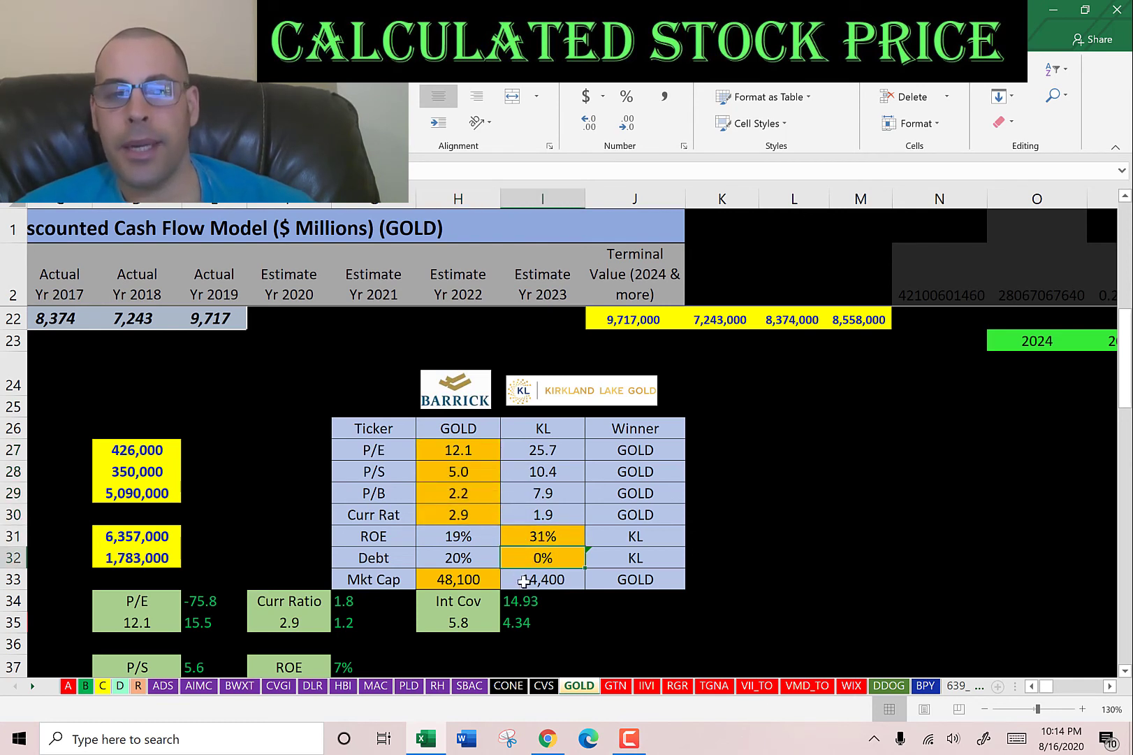
click(450, 577)
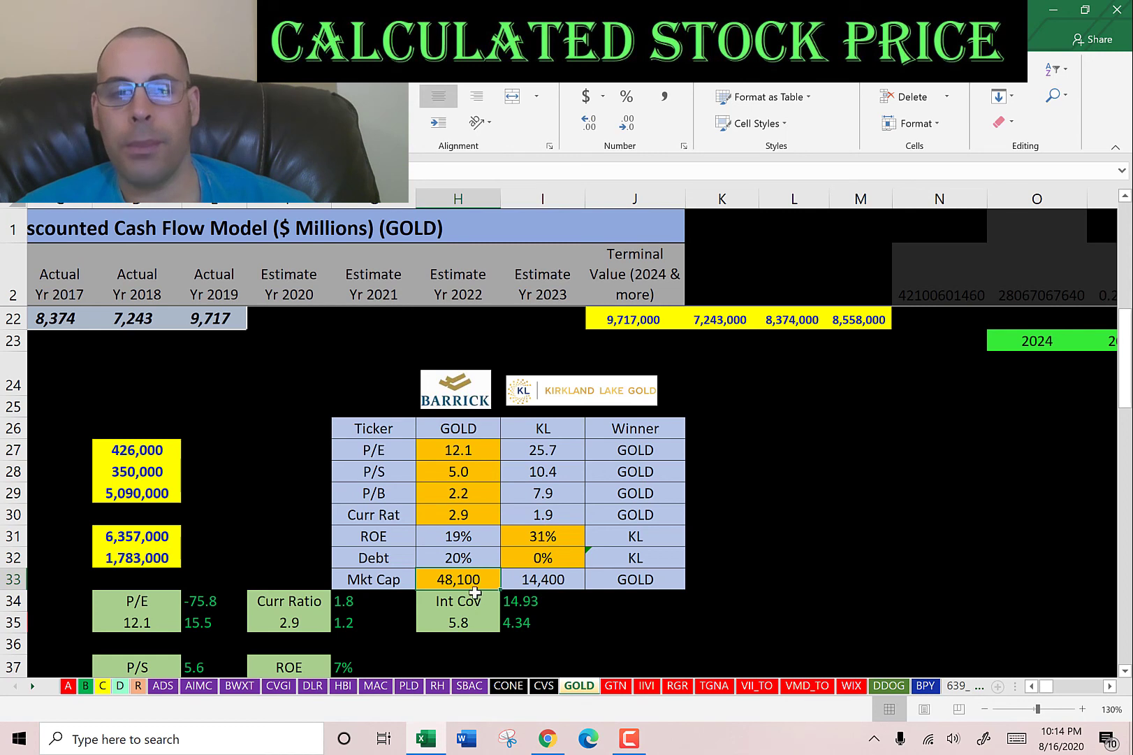
click(465, 559)
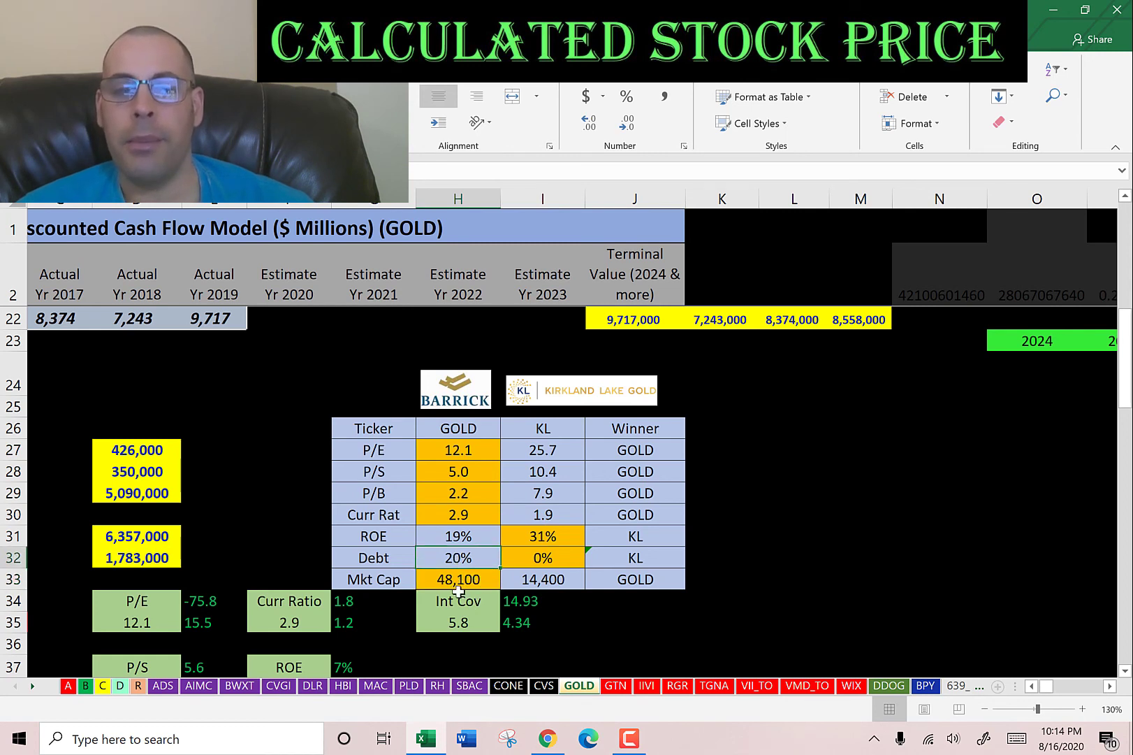